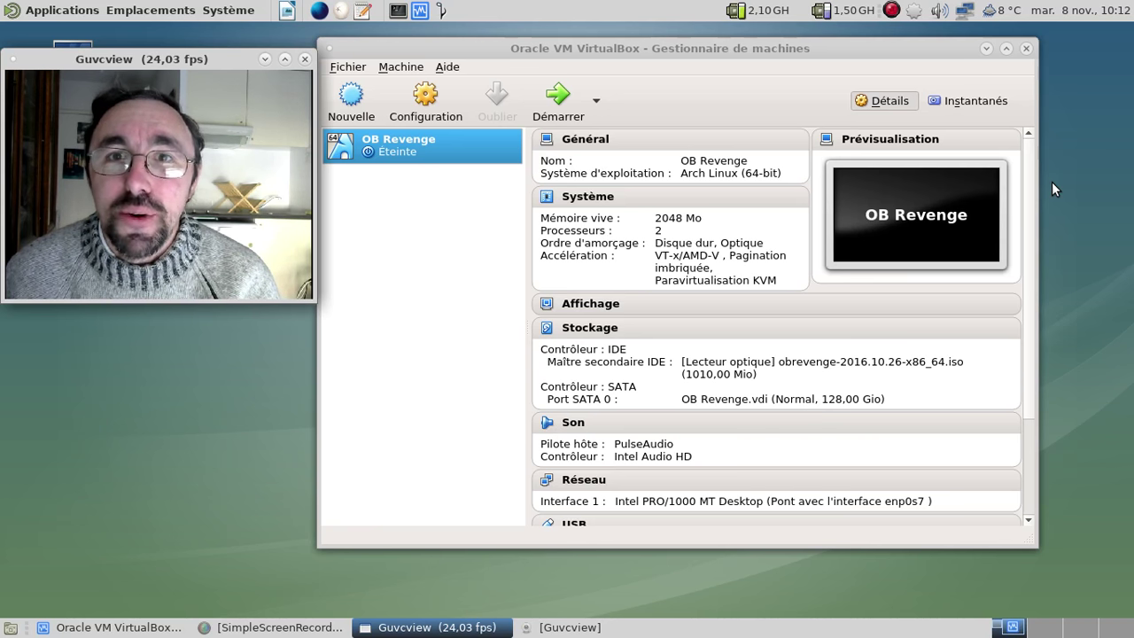
Start the OB Revenge virtual machine, boot its default entry and log in with the account password
left_click(562, 103)
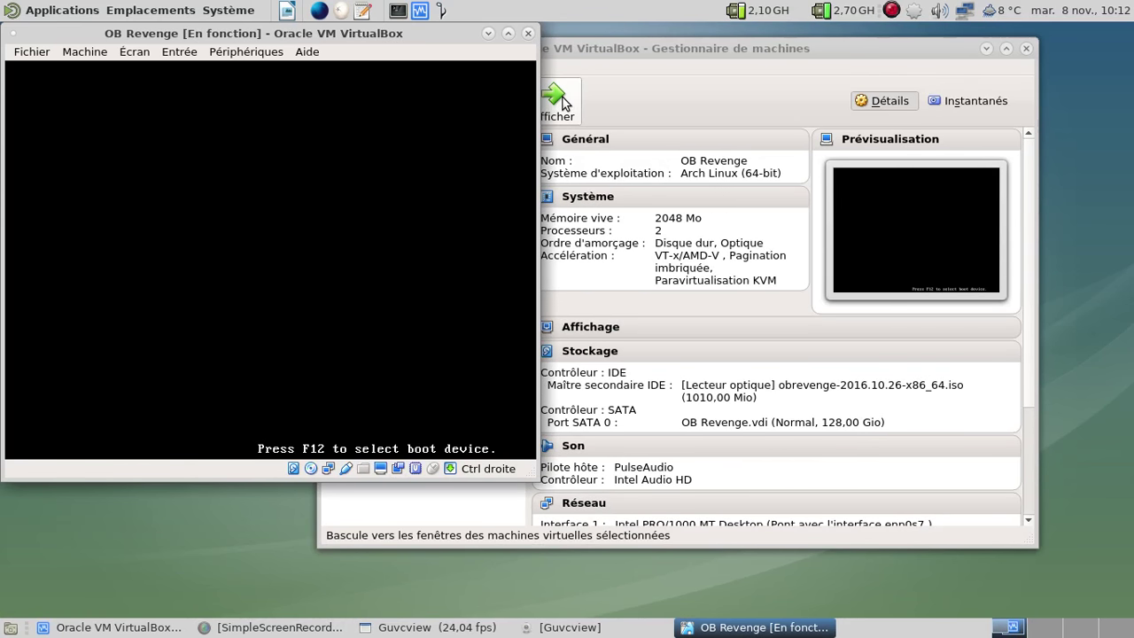
key("Return")
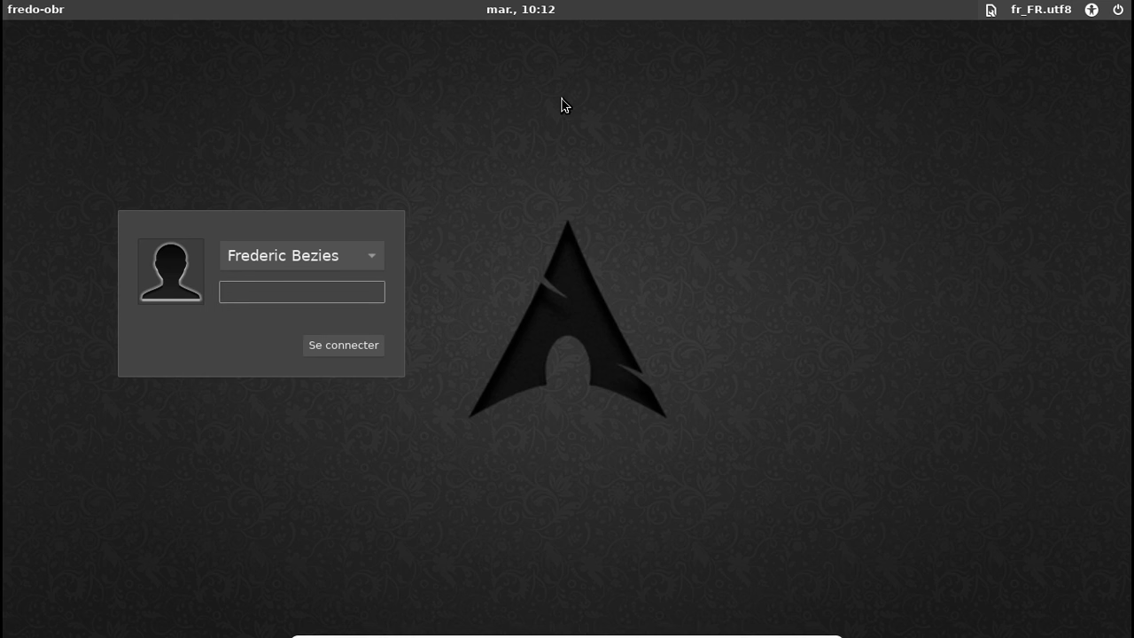
type("•••••••••")
key("Return")
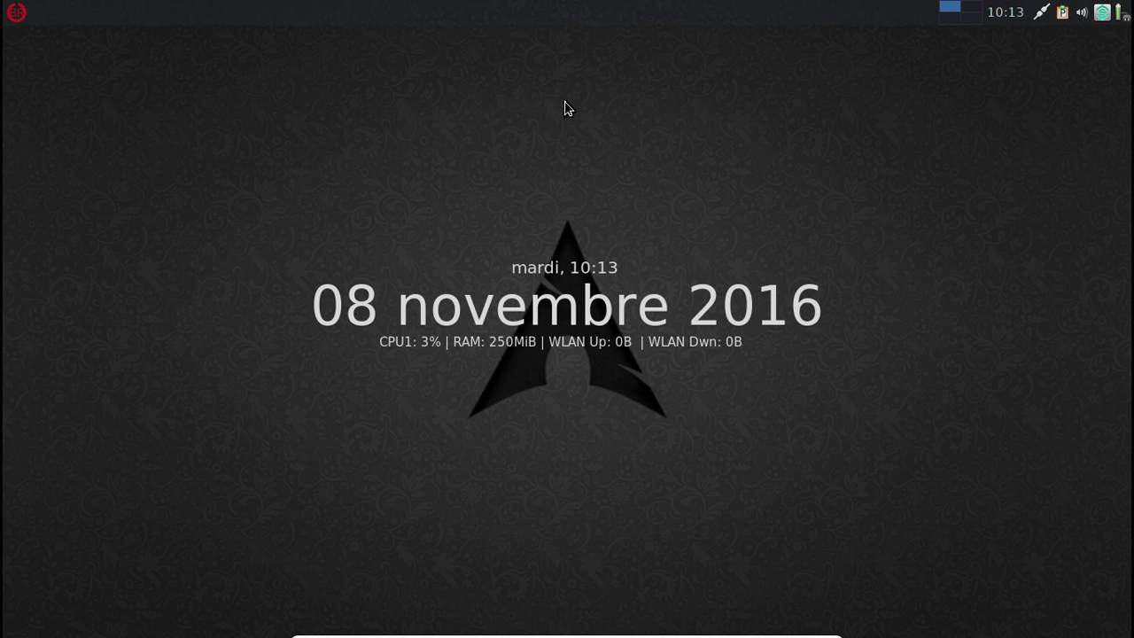
View the desktop panel's version information and close it
right_click(492, 12)
mouse_move(550, 156)
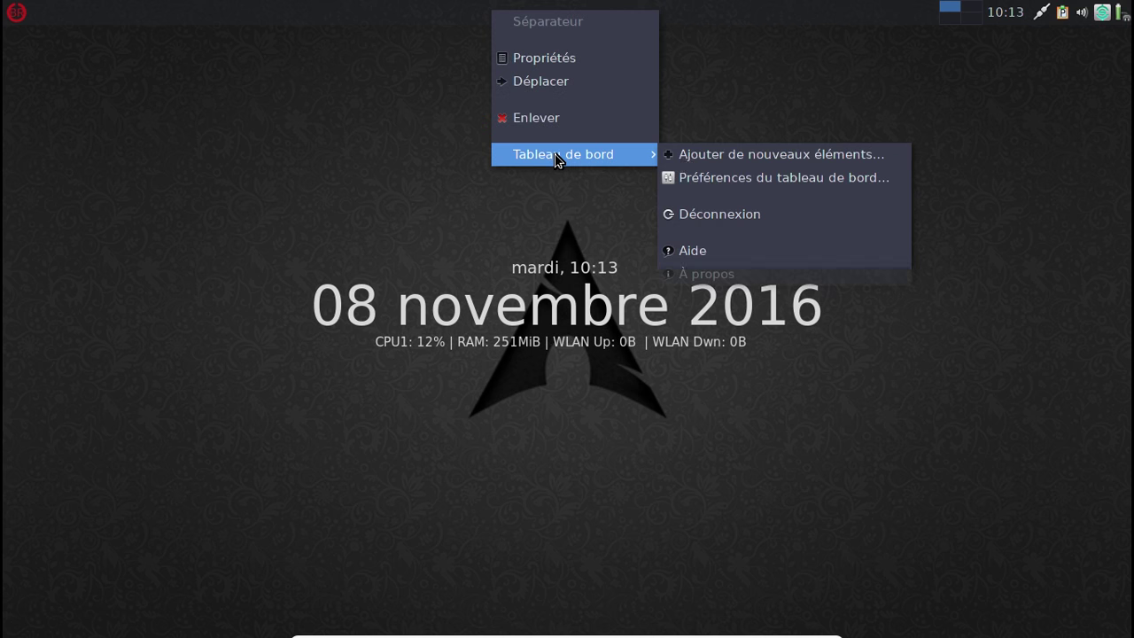
left_click(734, 276)
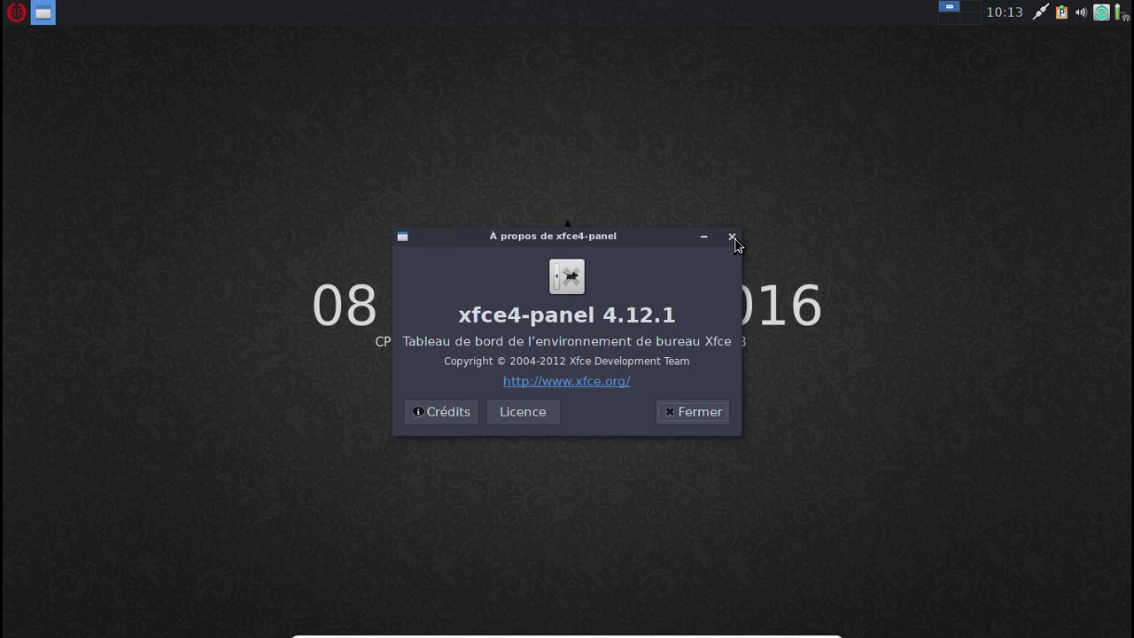
left_click(733, 237)
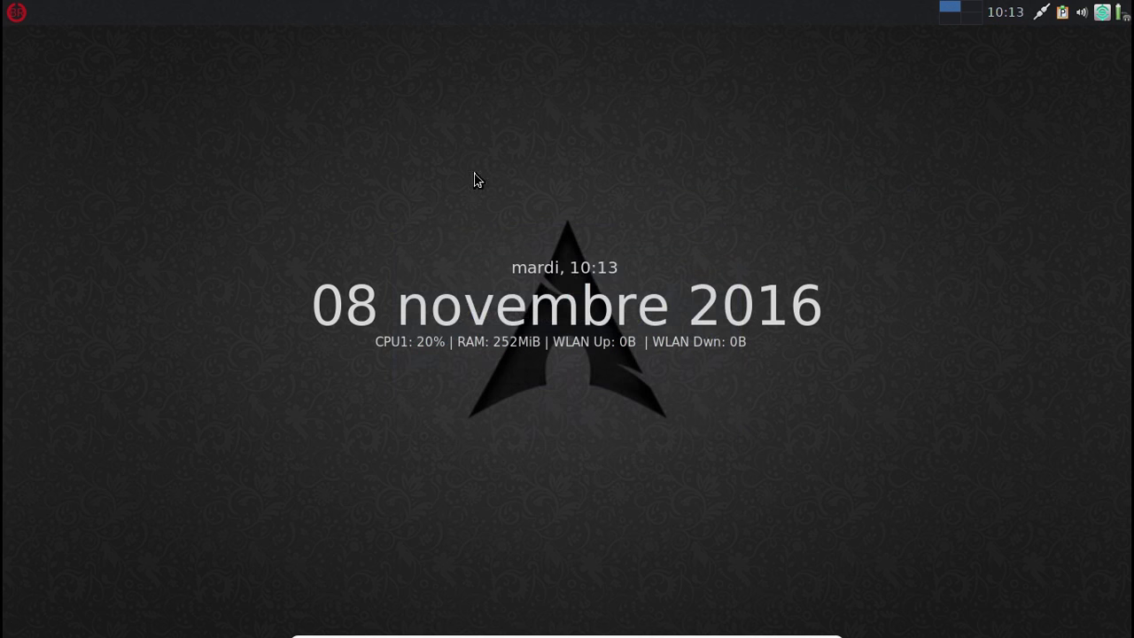
Search the installed applications for "wel" and launch OBRevenge Welcome
left_click(19, 13)
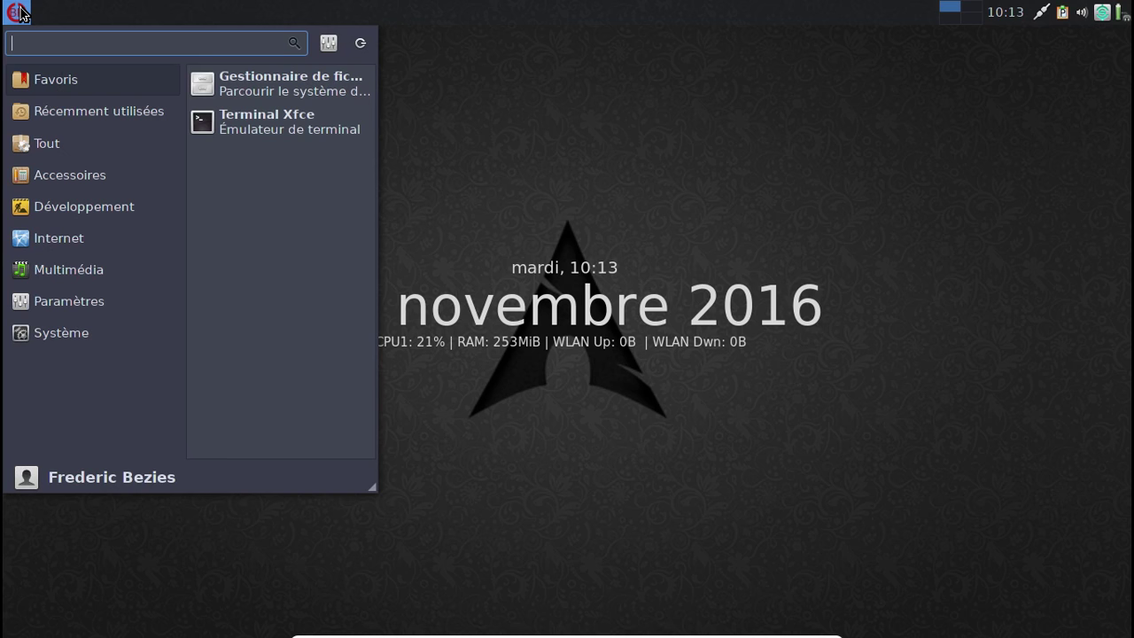
type("wel")
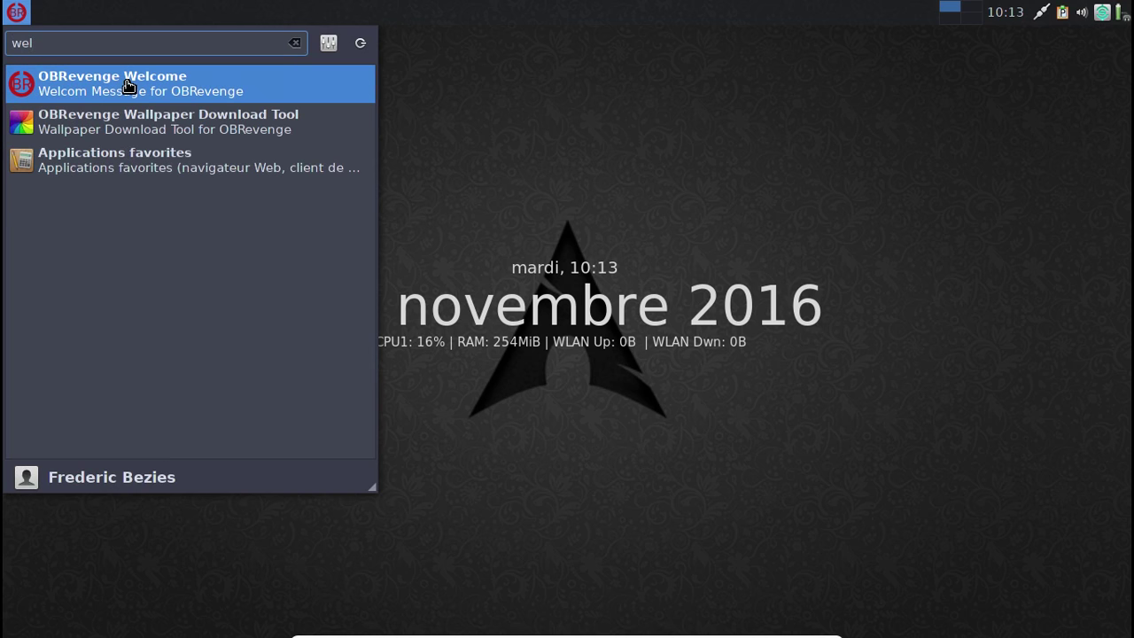
left_click(126, 84)
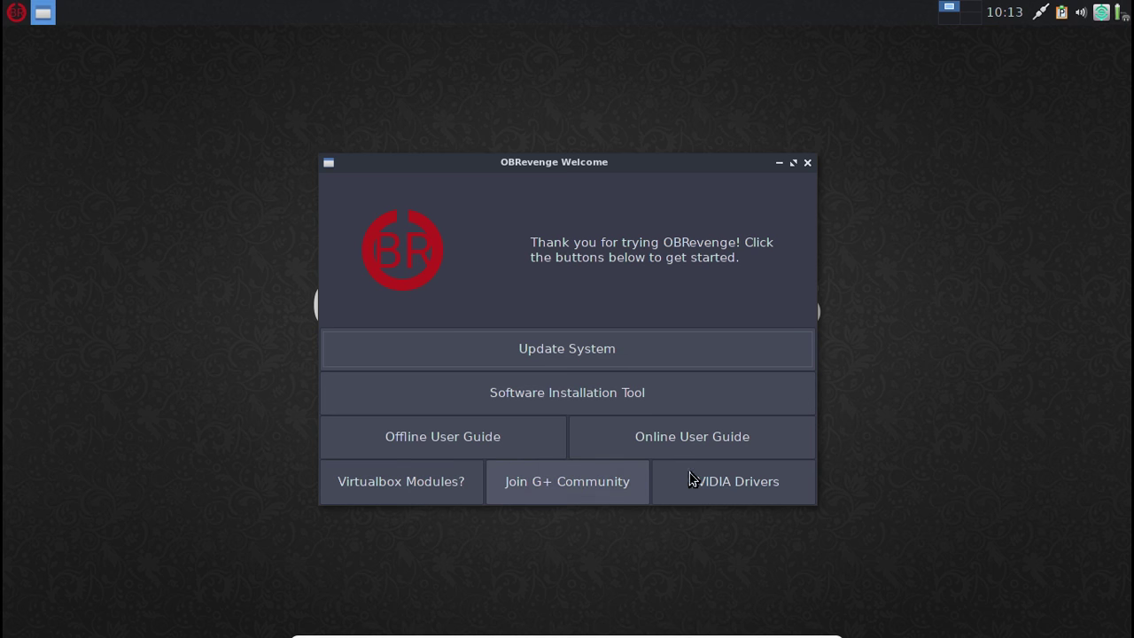
Launch the Software Installation Tool from the welcome window and authorize it with the administrator password
left_click(599, 395)
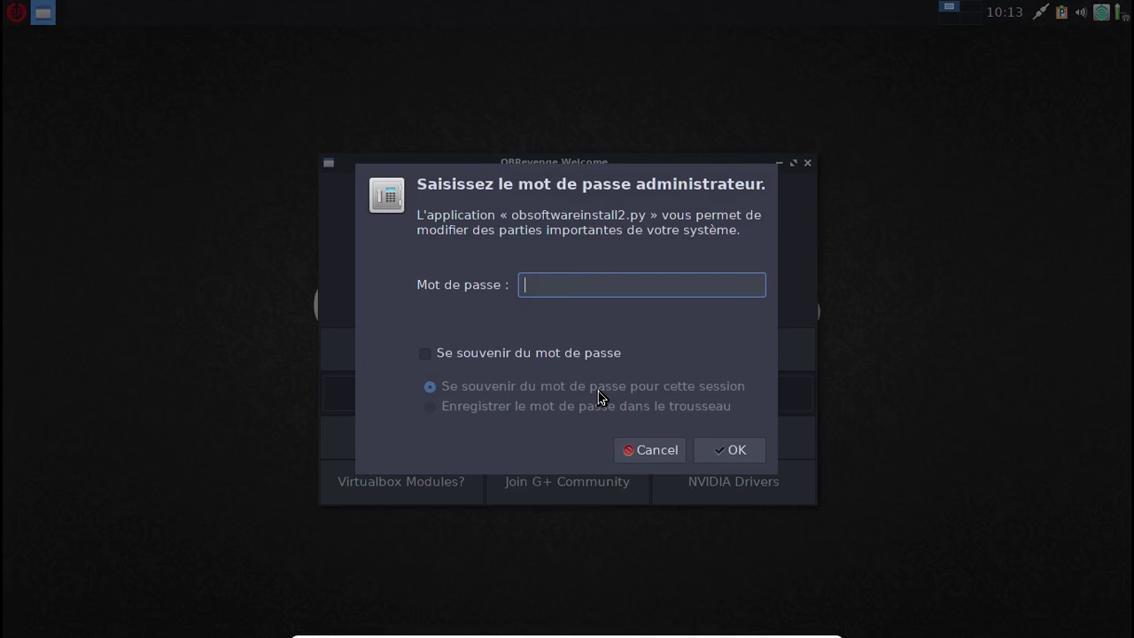
type("********")
key("Return")
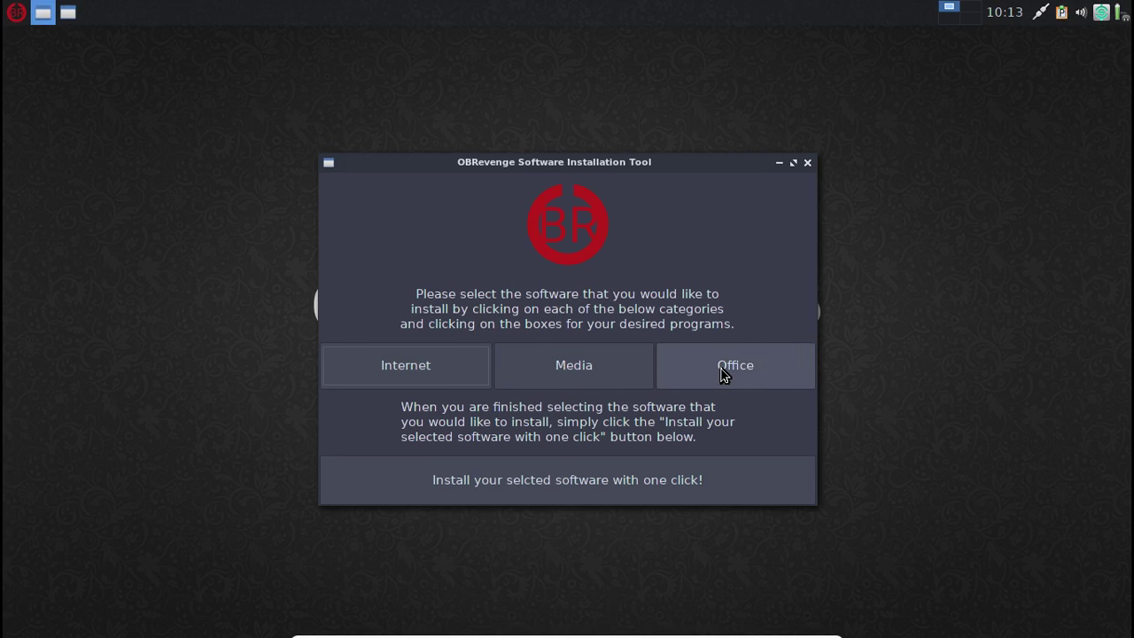
Examine the Internet, Media and Office application lists without selecting anything, and close the installation tool and welcome window
left_click(447, 375)
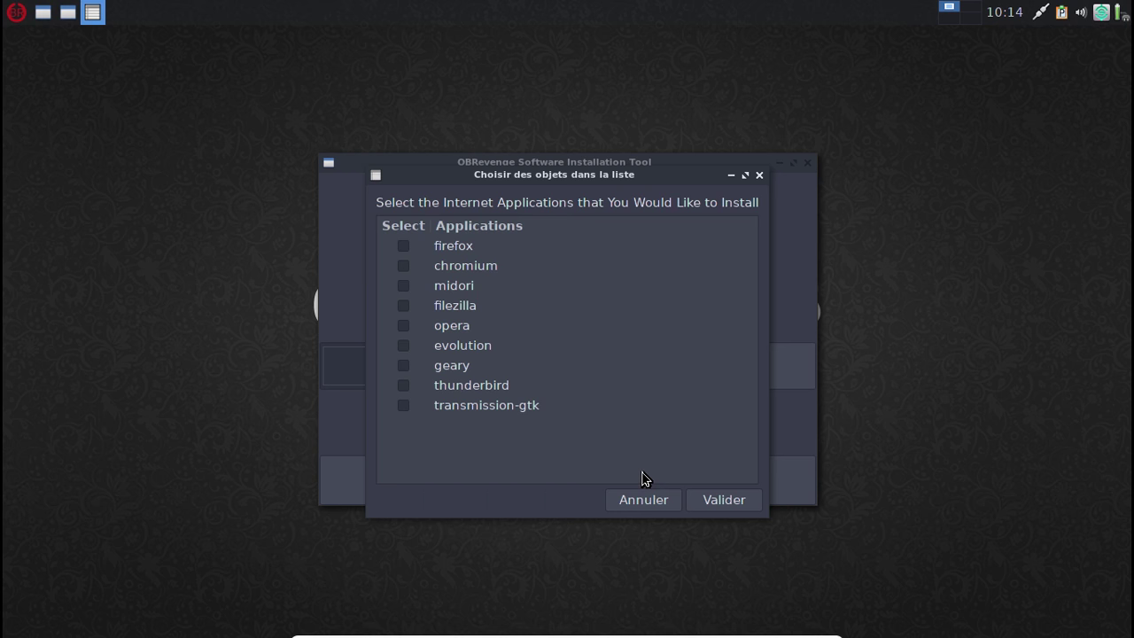
left_click(643, 500)
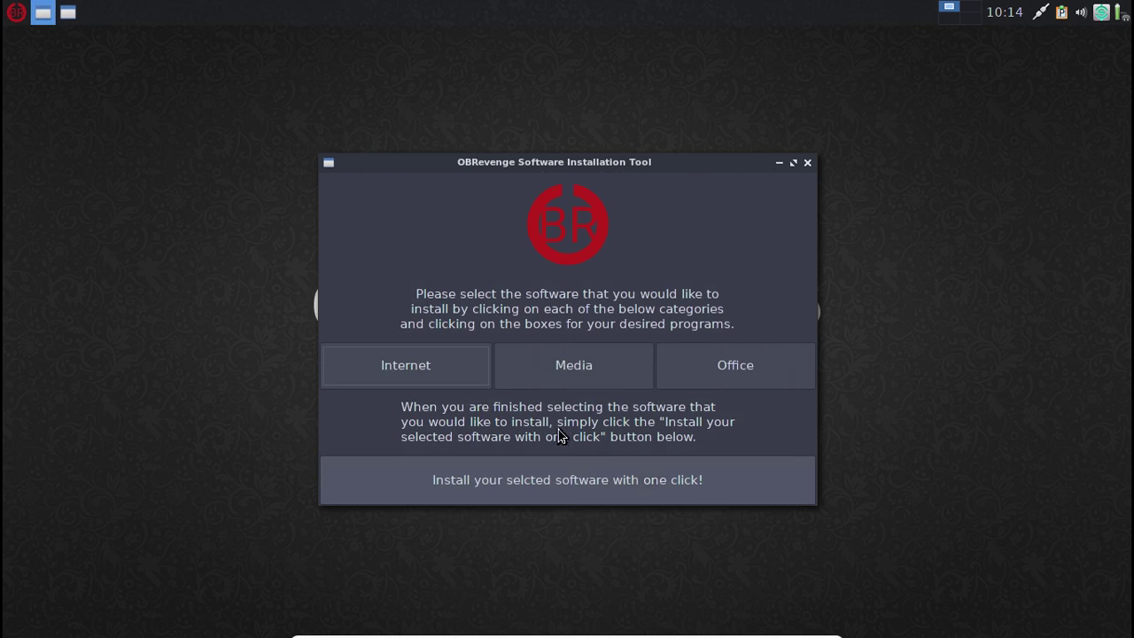
left_click(558, 370)
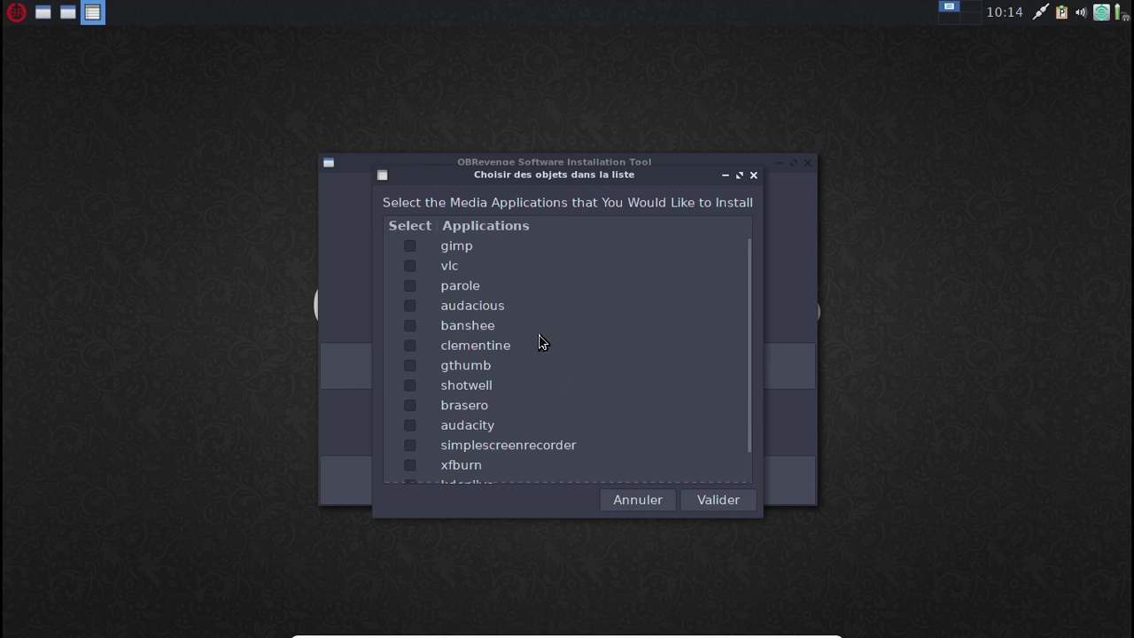
scroll(552, 341, "down", 1)
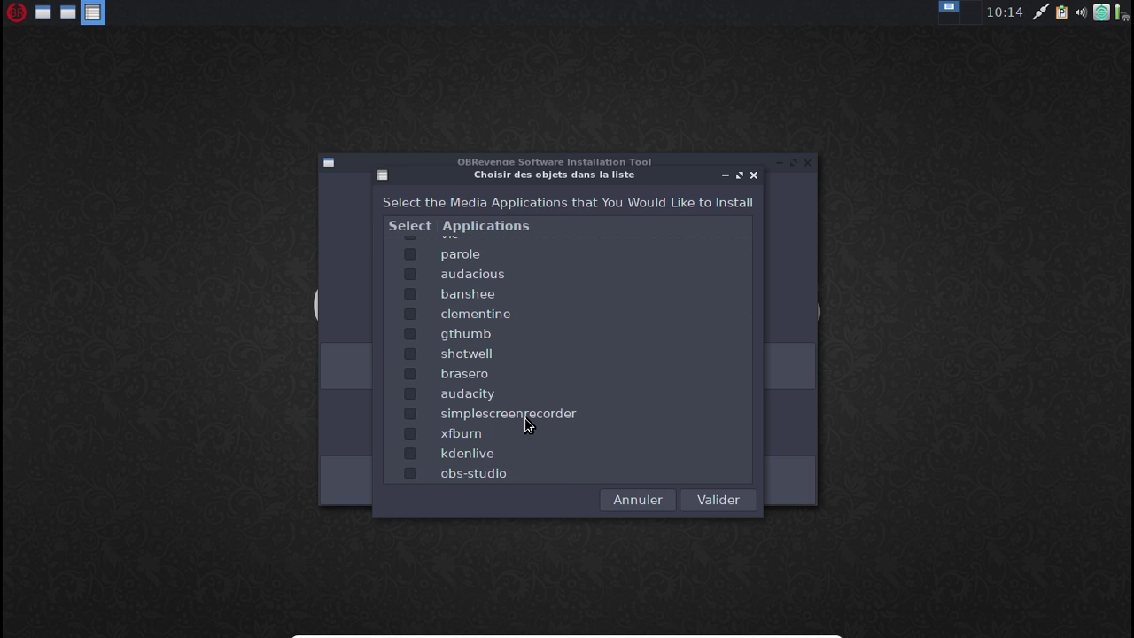
key("Escape")
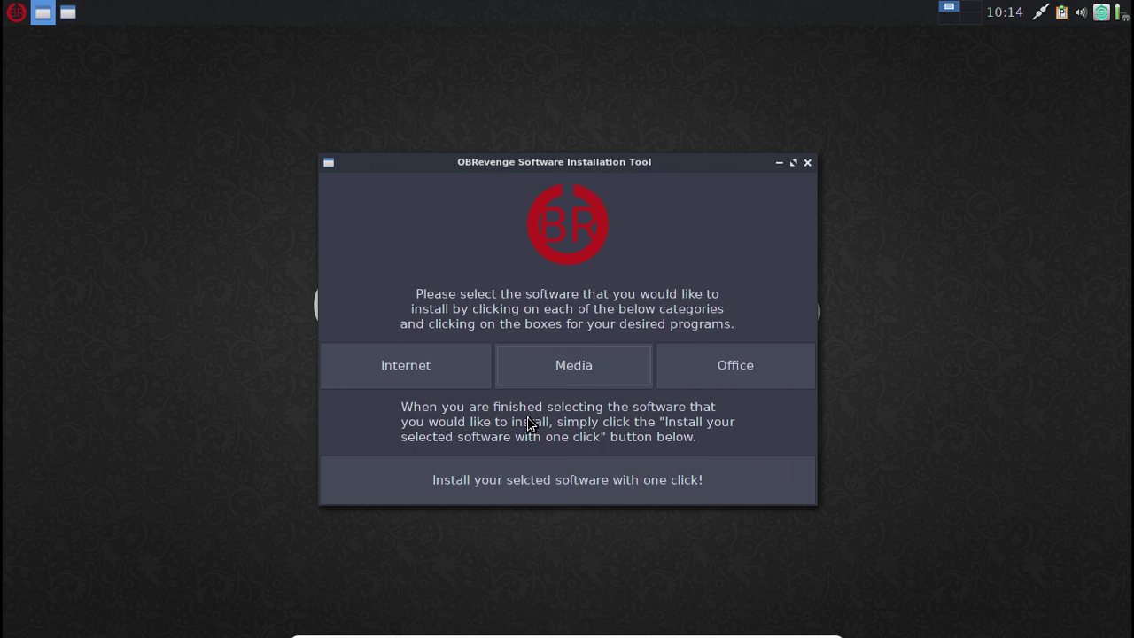
left_click(731, 379)
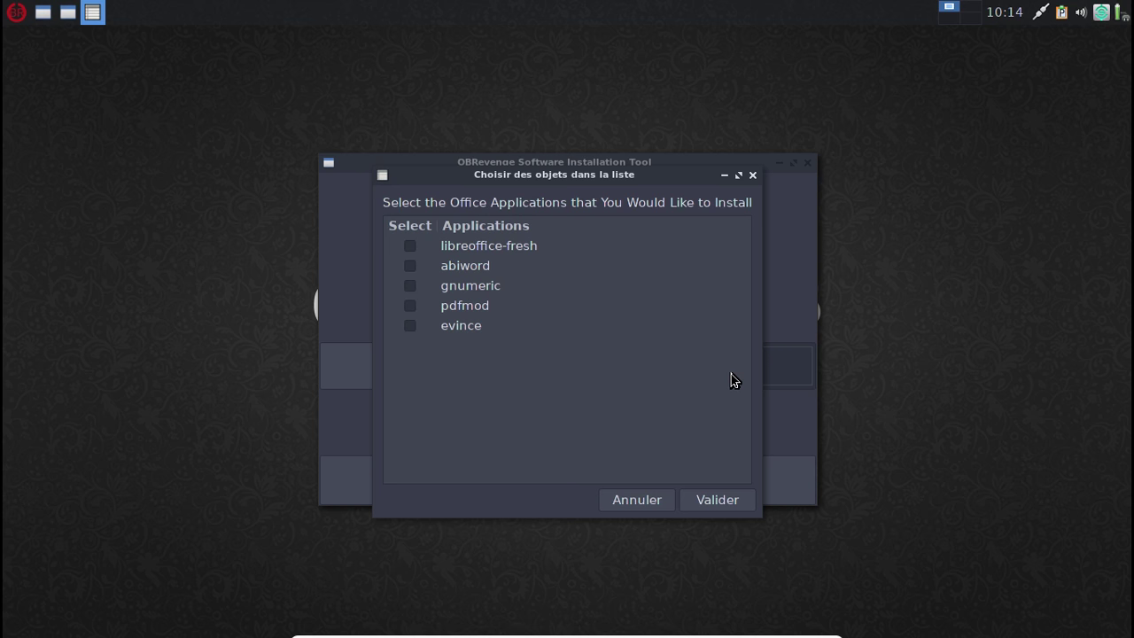
key("Escape")
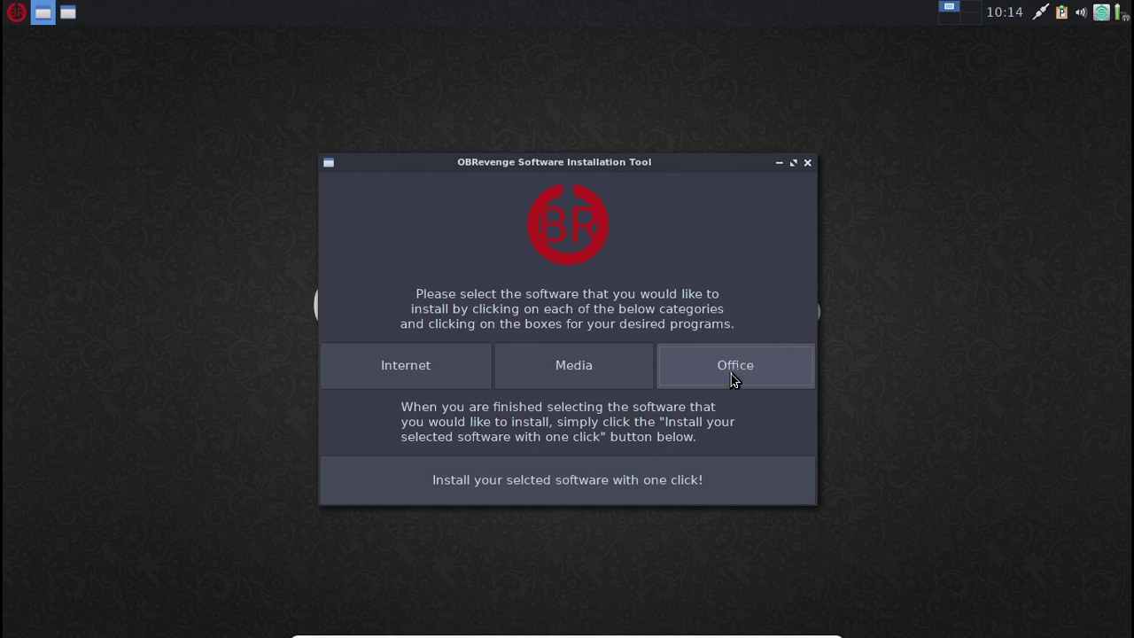
left_click(807, 164)
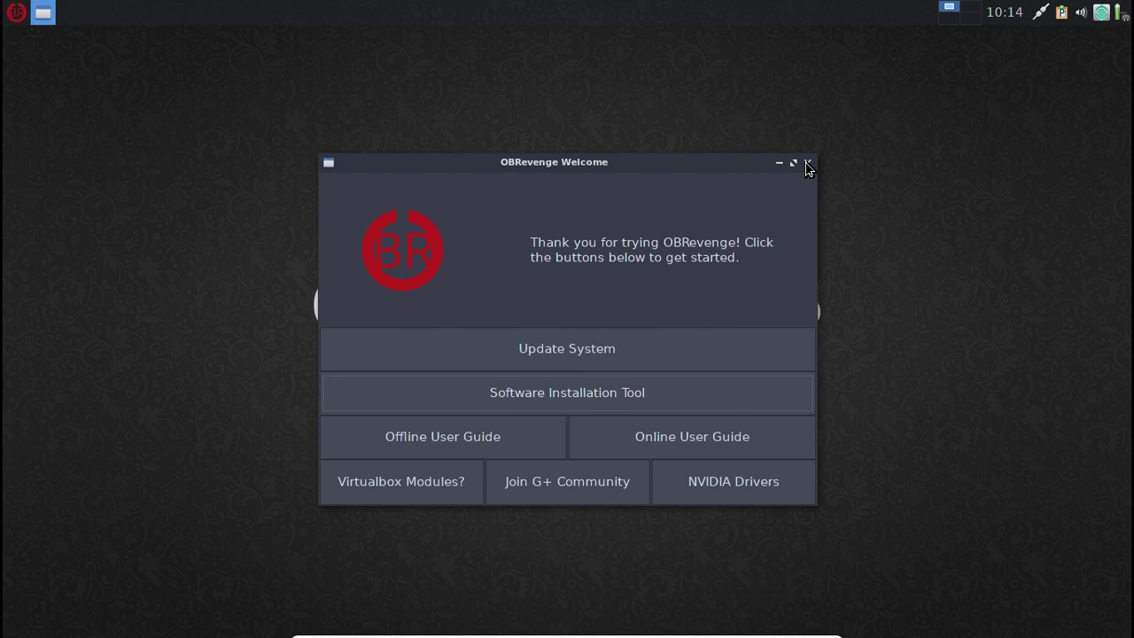
left_click(807, 164)
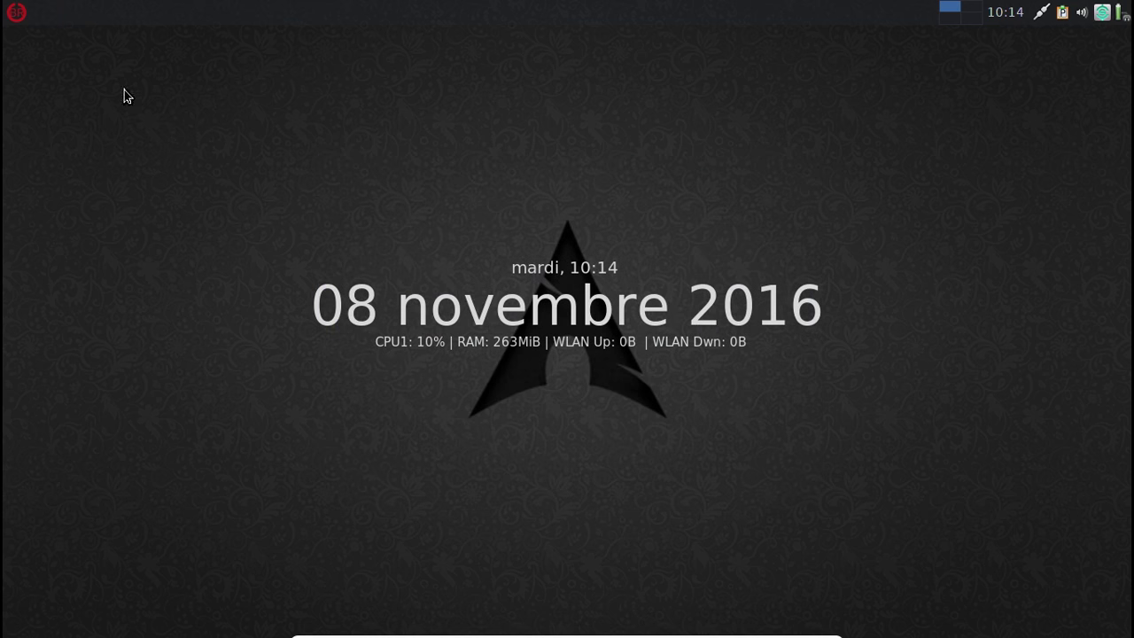
Open the file manager on the home folder, view its version information and close it
left_click(26, 20)
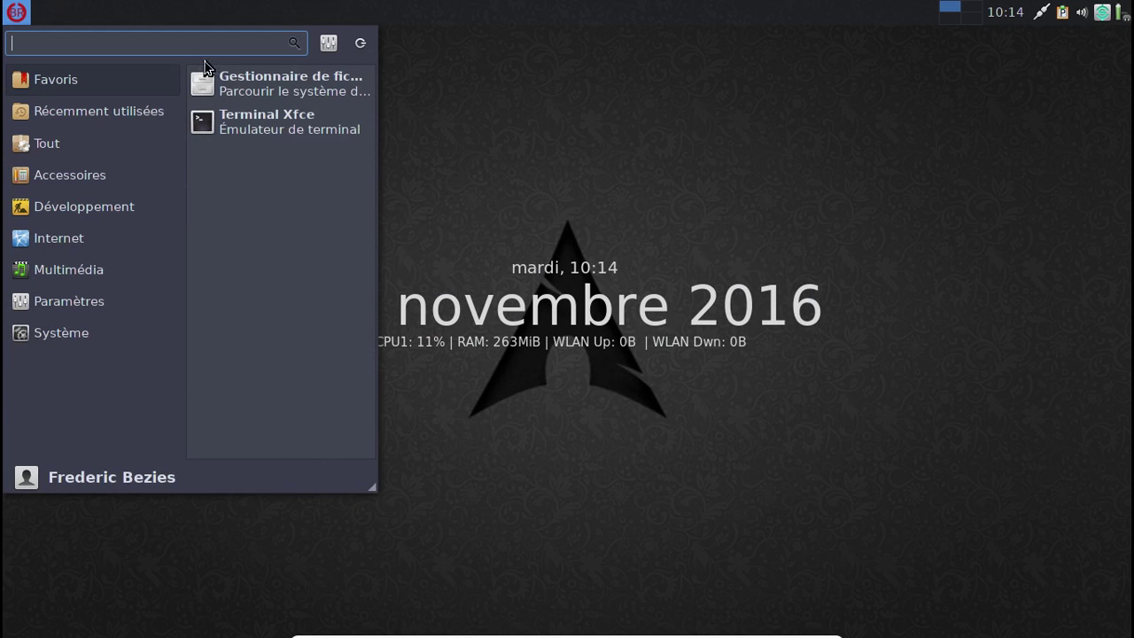
left_click(247, 89)
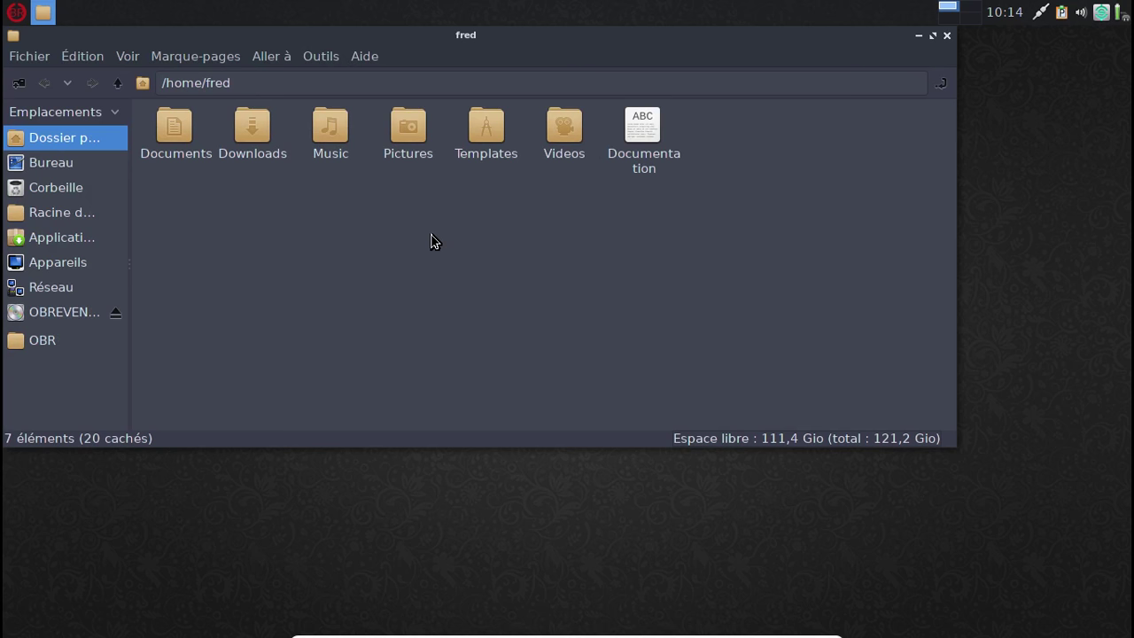
key("m")
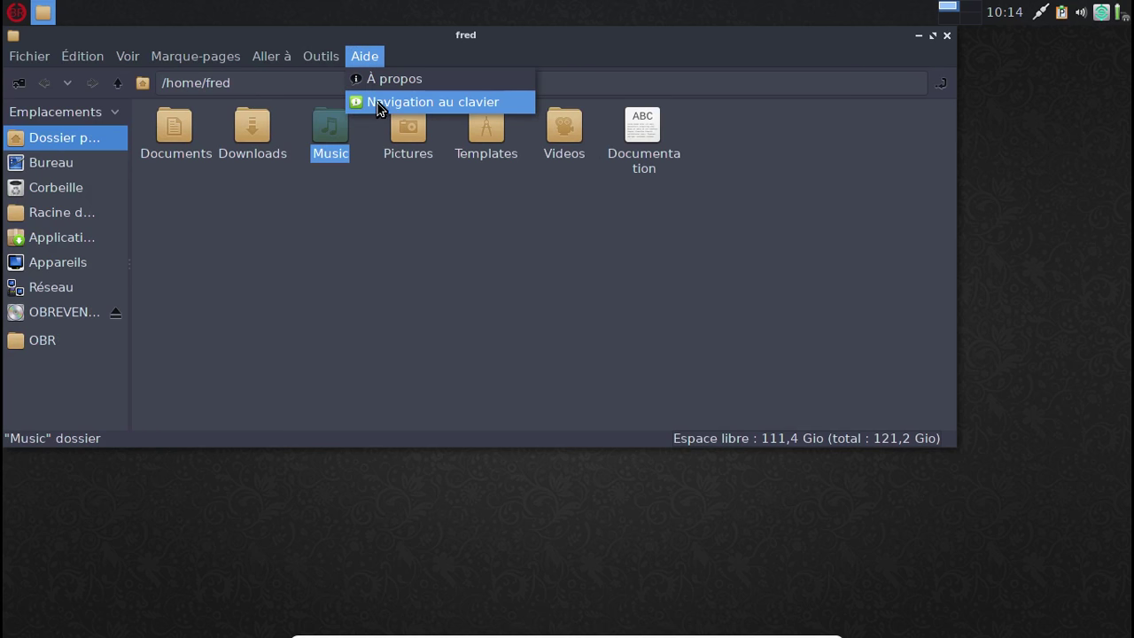
left_click(370, 80)
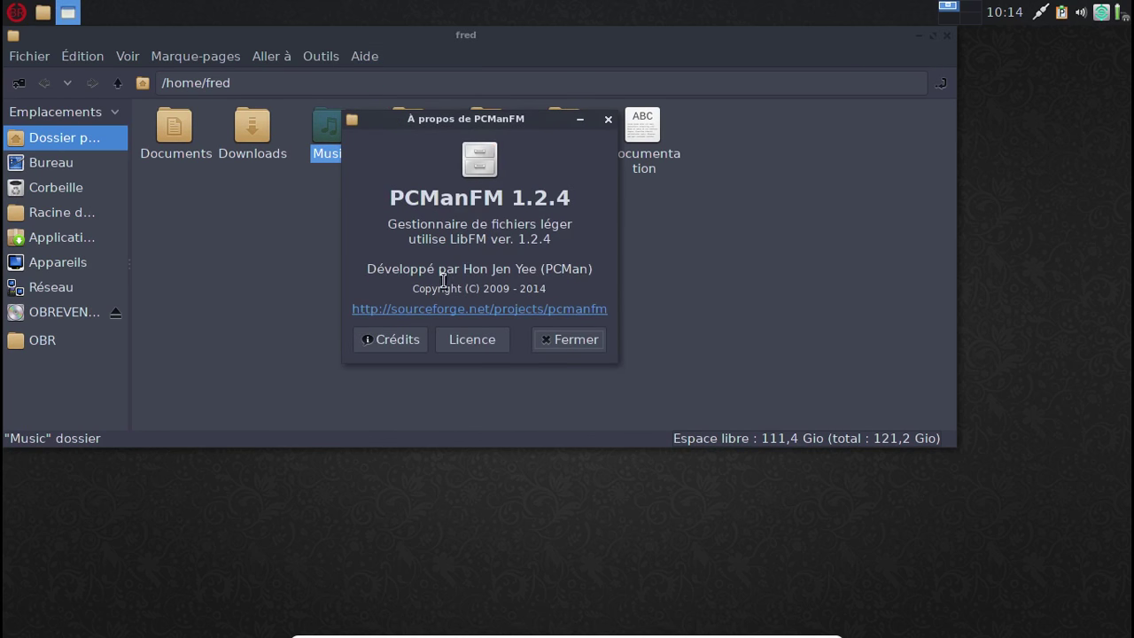
left_click(565, 341)
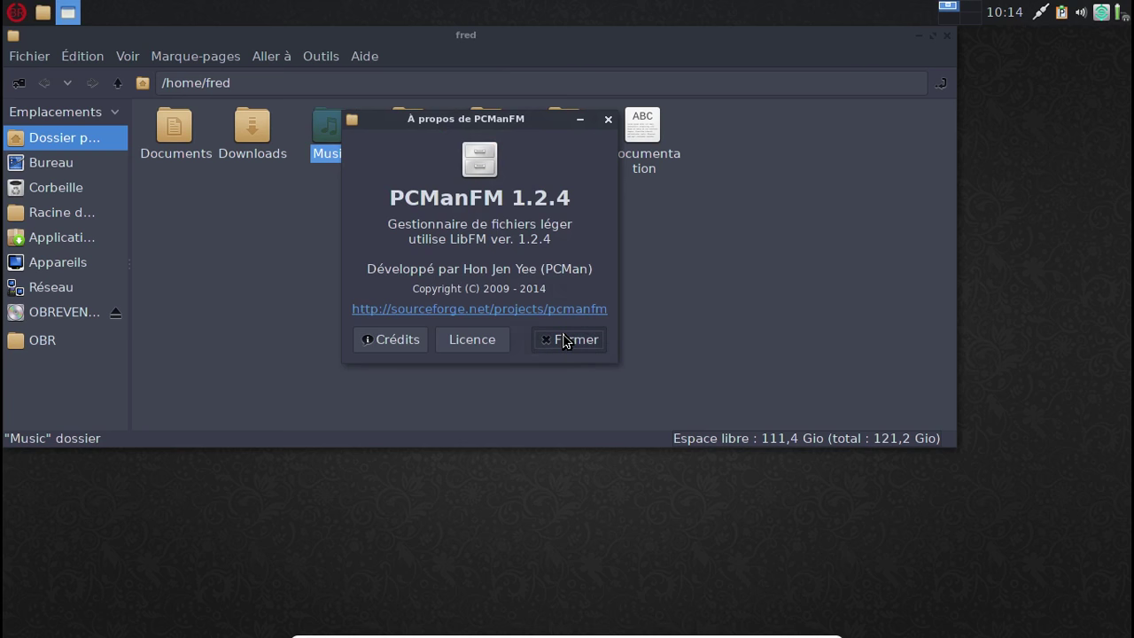
left_click(947, 36)
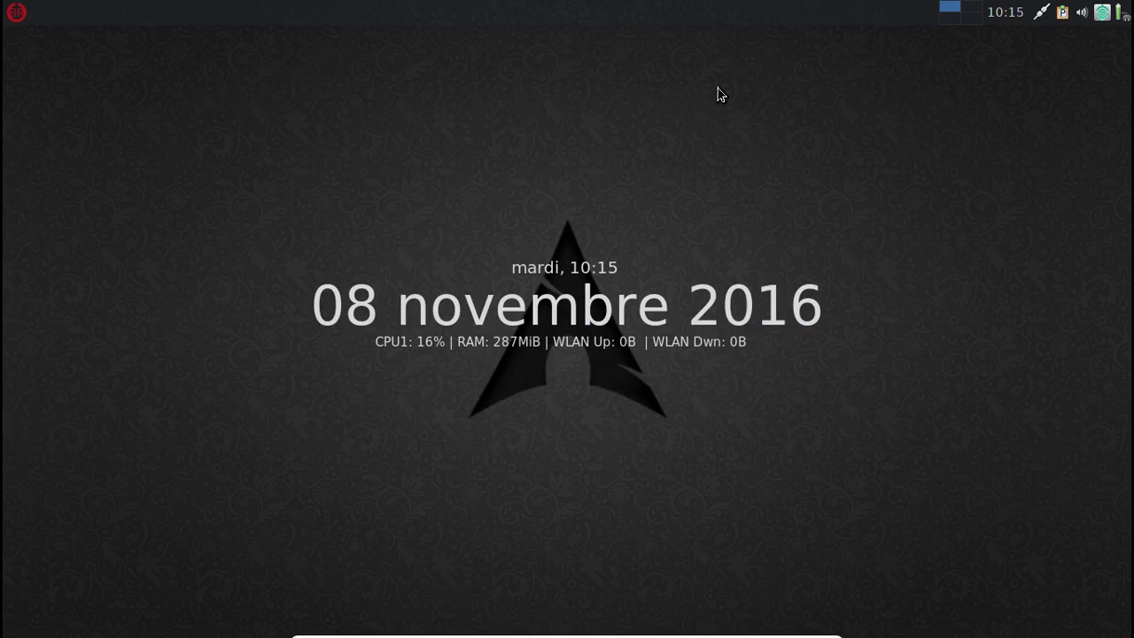
Open Terminal Xfce and start the mc file manager
left_click(19, 8)
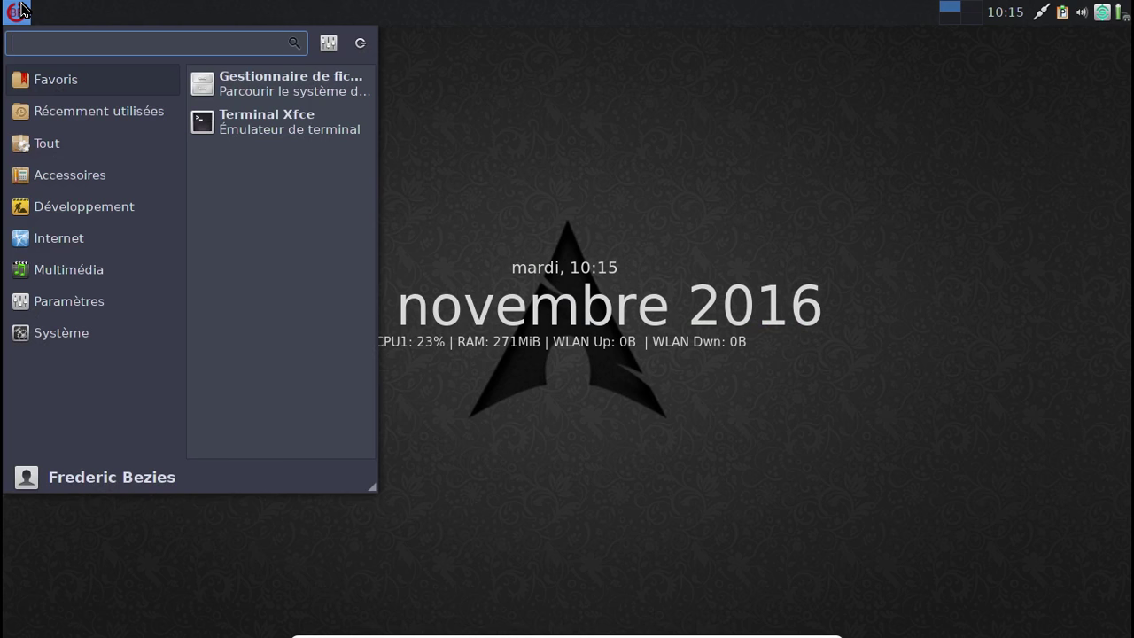
left_click(269, 126)
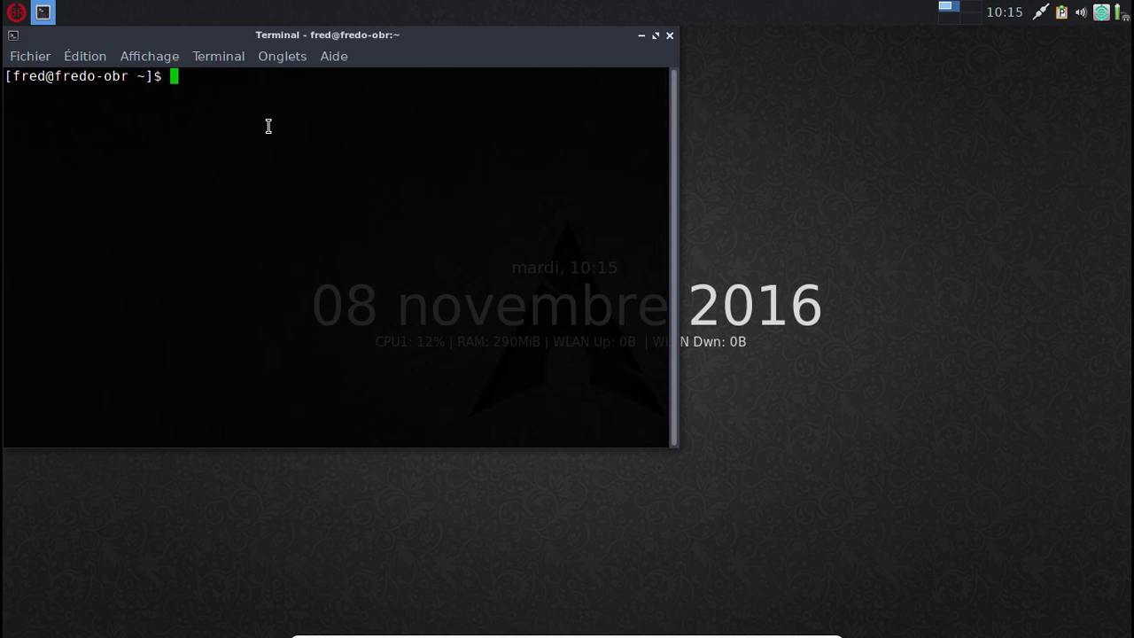
type("mc")
key("Return")
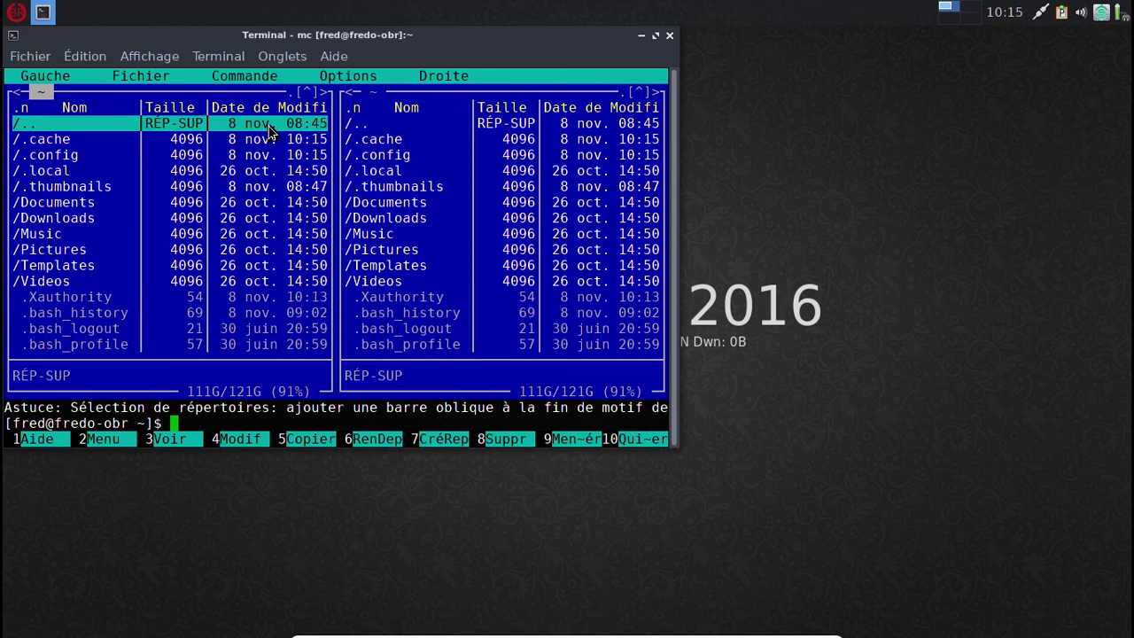
Mark the Downloads, Music, Pictures, Templates and Videos folders in the home directory and delete them
key("Down")
key("Down")
key("Down")
key("Down")
key("Down")
key("Down")
key("Down")
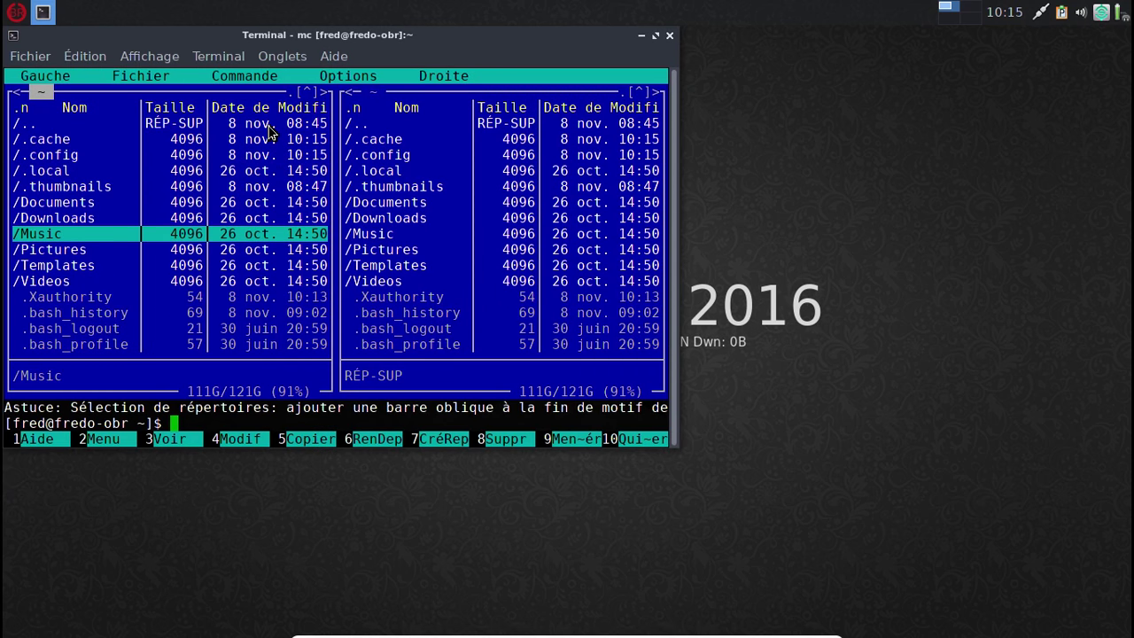
key("Up")
key("Down")
key("Down")
key("Down")
key("Down")
key("Down")
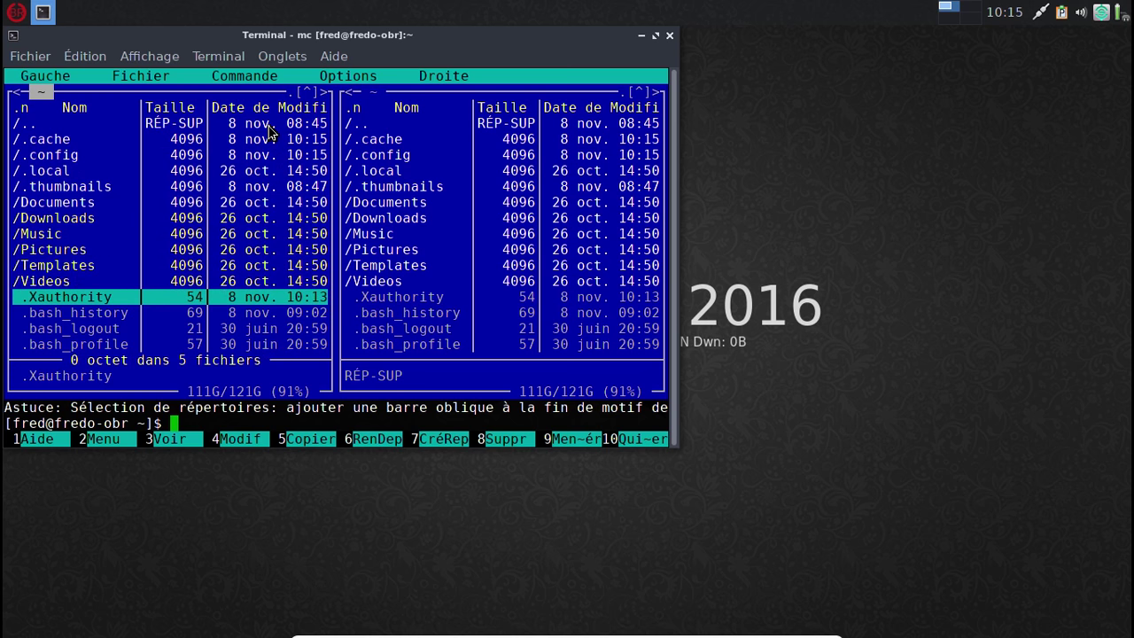
key("Up")
key("F8")
key("Return")
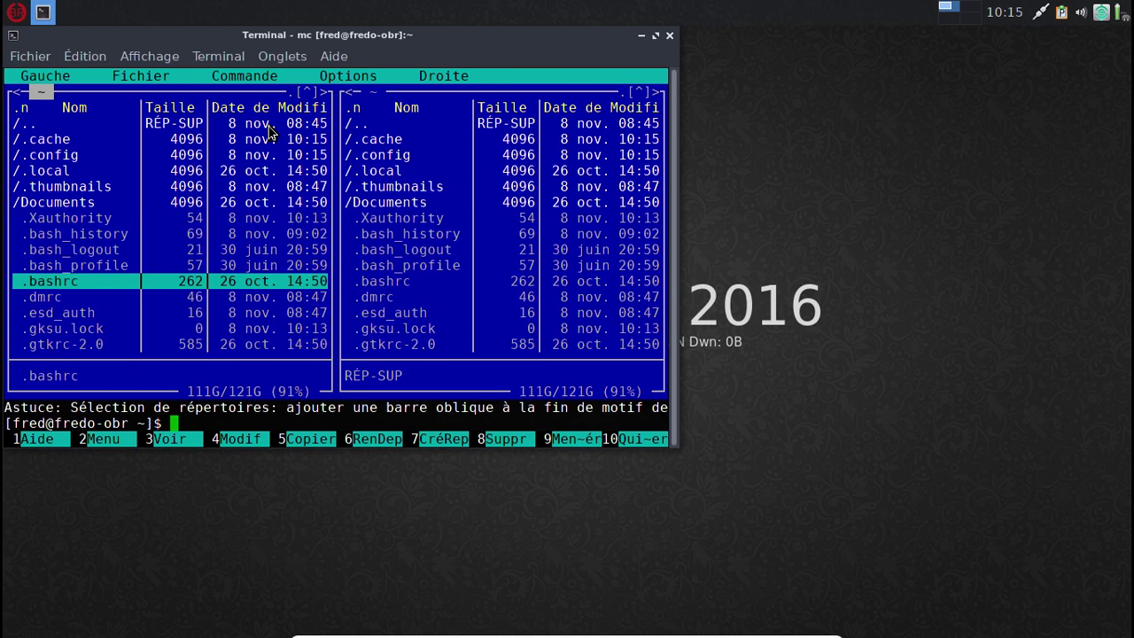
Open the .config folder of the home directory in mc
key("Up")
key("Up")
key("Up")
key("Up")
key("Up")
key("Up")
key("Up")
key("Up")
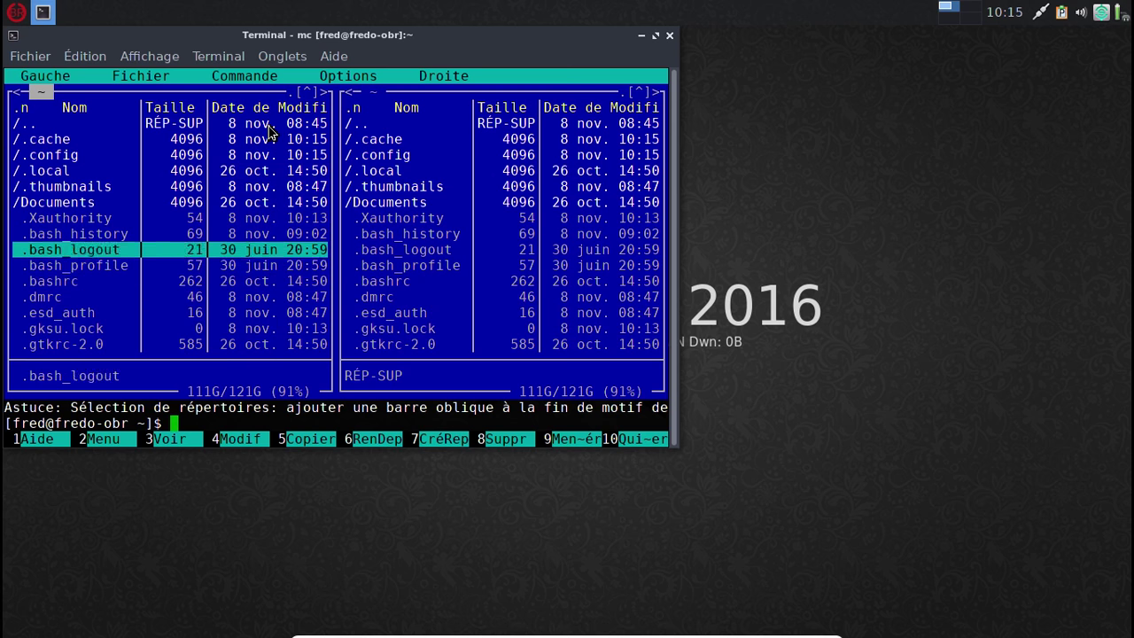
key("Return")
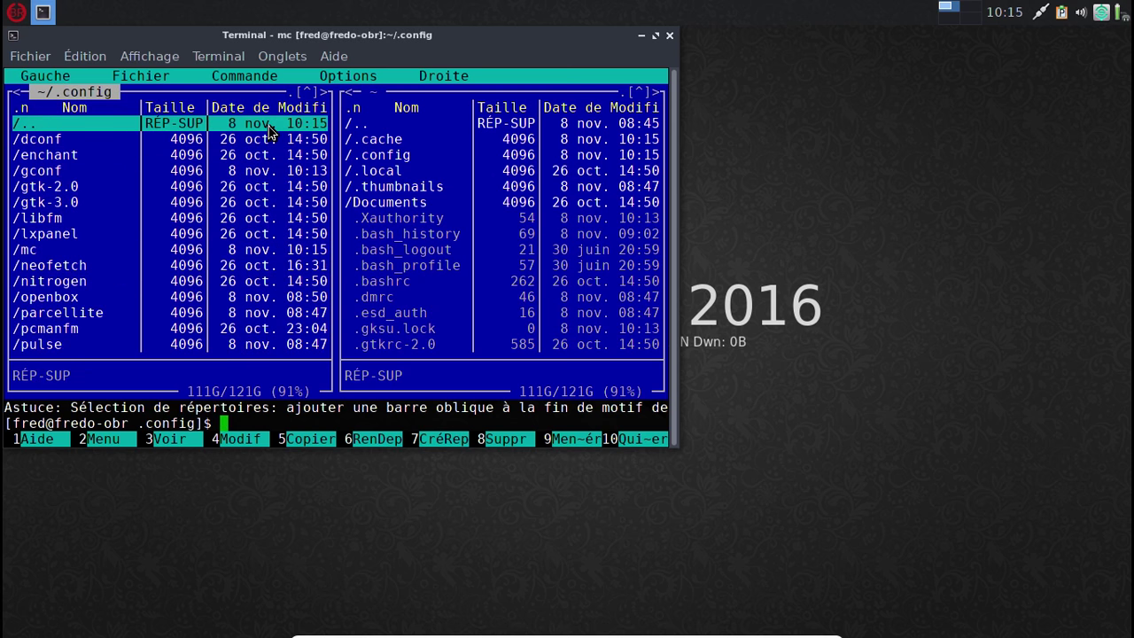
Delete the user-dirs.dirs file from the .config folder
key("Page_Down")
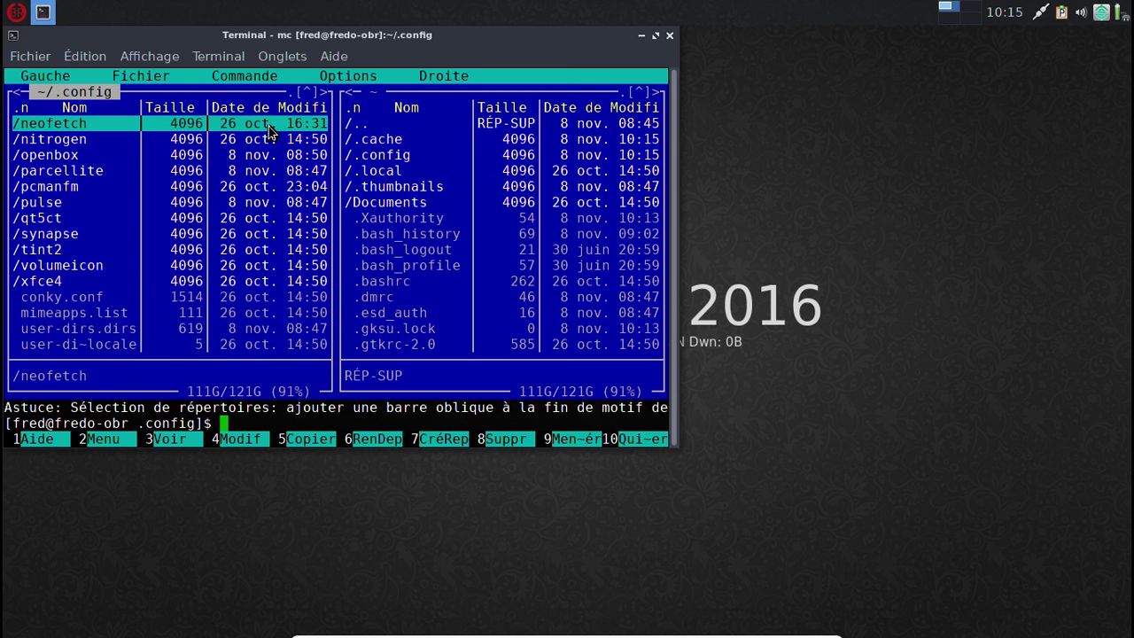
key("Down")
key("Down")
key("Down")
key("Down")
key("Down")
key("Down")
key("Down")
key("Down")
key("Down")
key("Down")
key("Down")
key("Down")
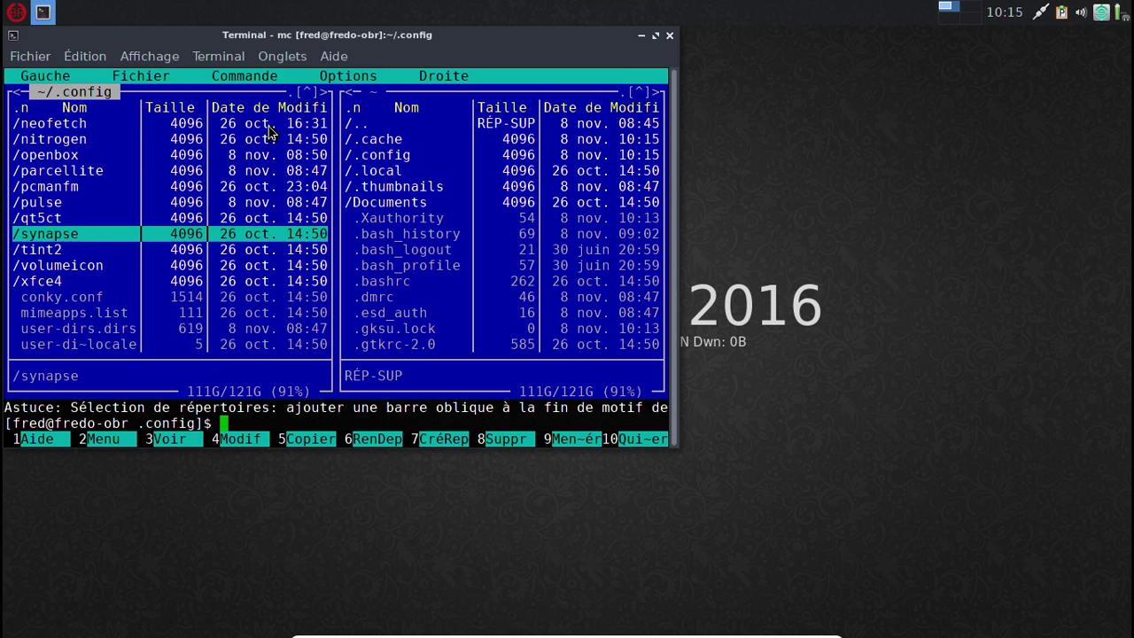
key("Down")
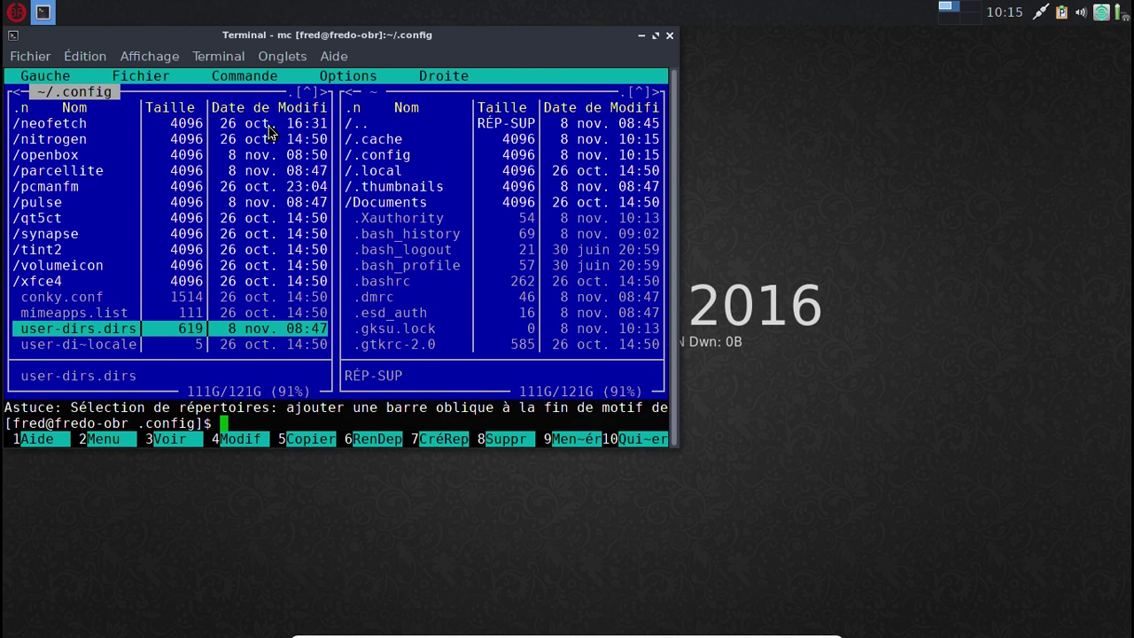
key("F8")
key("Return")
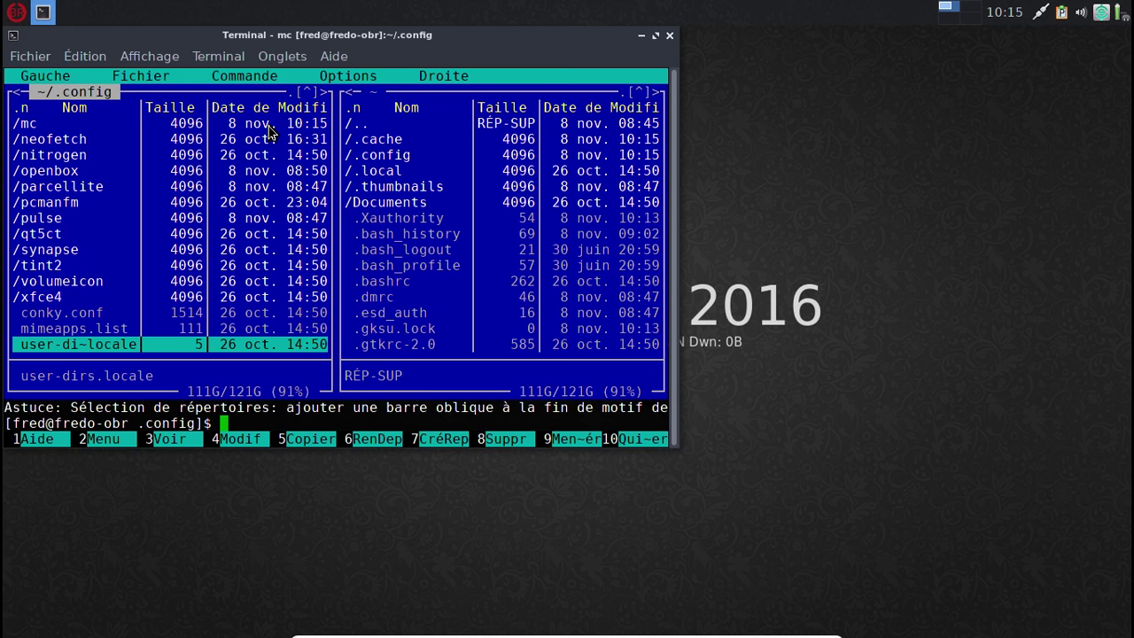
Change the locale in user-dirs.locale to fr_FR, save the file and close the editor
key("F4")
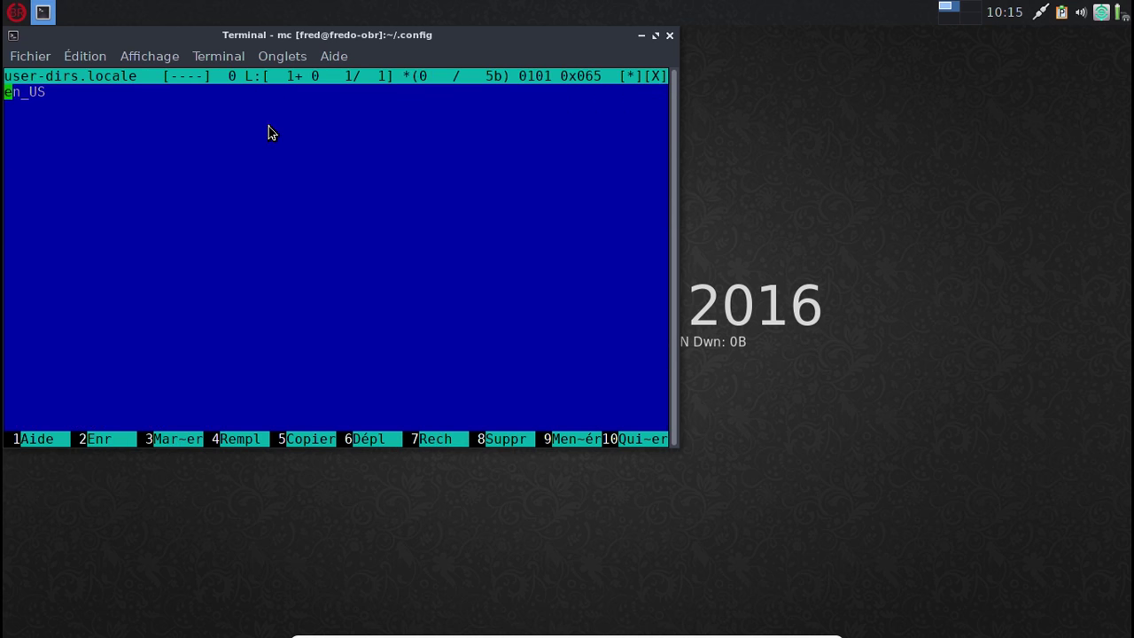
type("f")
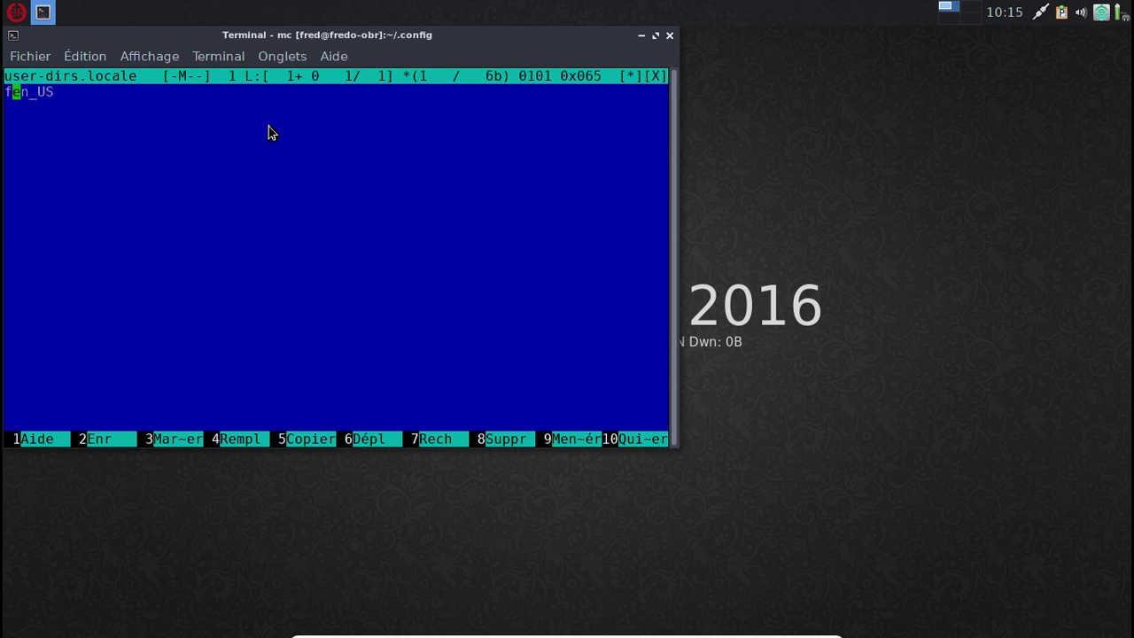
key("Delete")
key("Delete")
type("r")
key("Right")
key("Delete")
key("Delete")
type("FR")
key("F2")
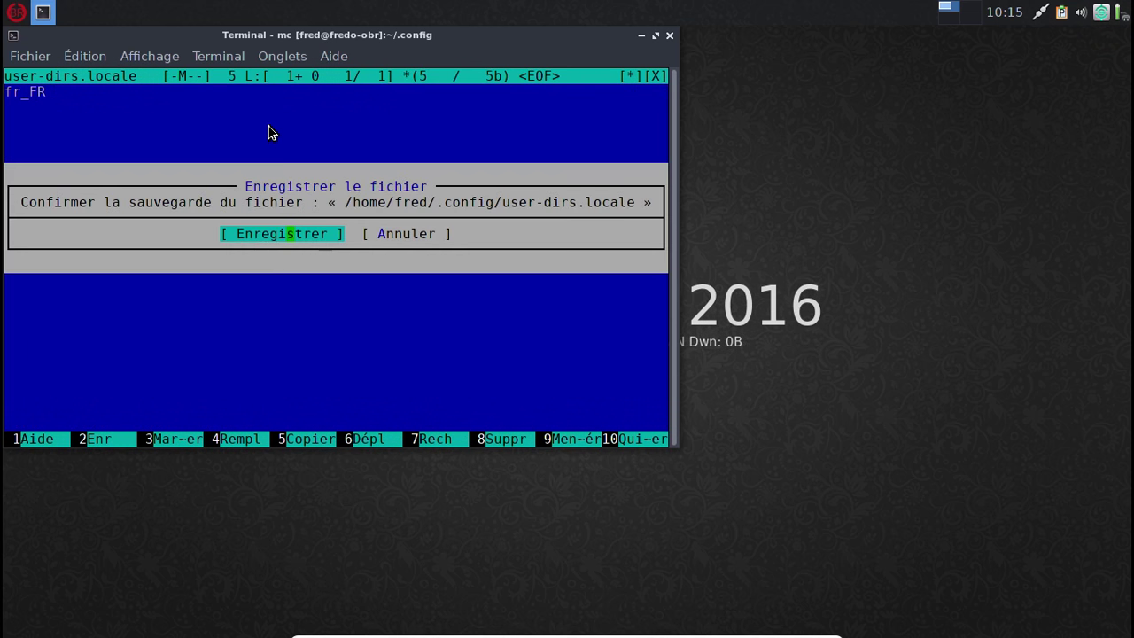
key("Return")
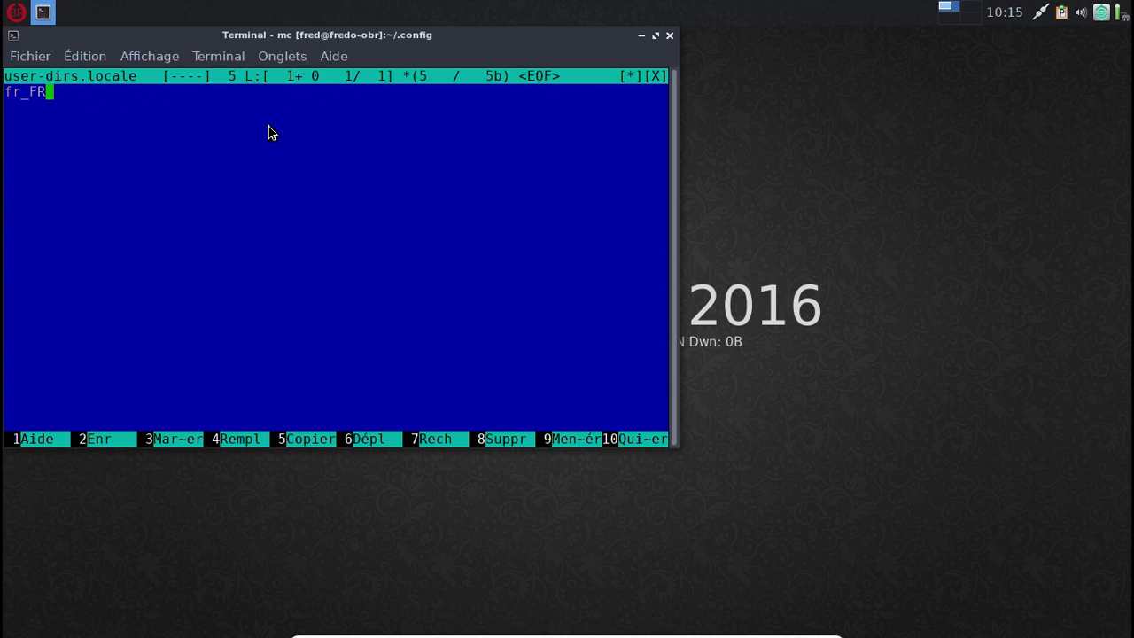
left_click(627, 438)
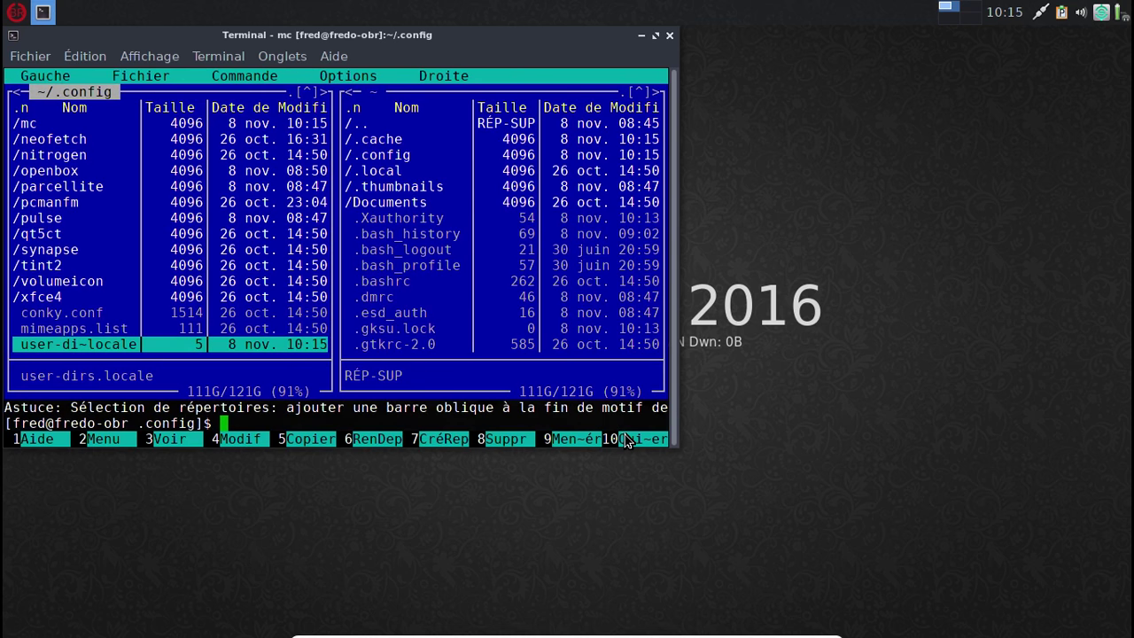
Quit mc and run xdg-user-dirs-update to regenerate the user folders
left_click(626, 438)
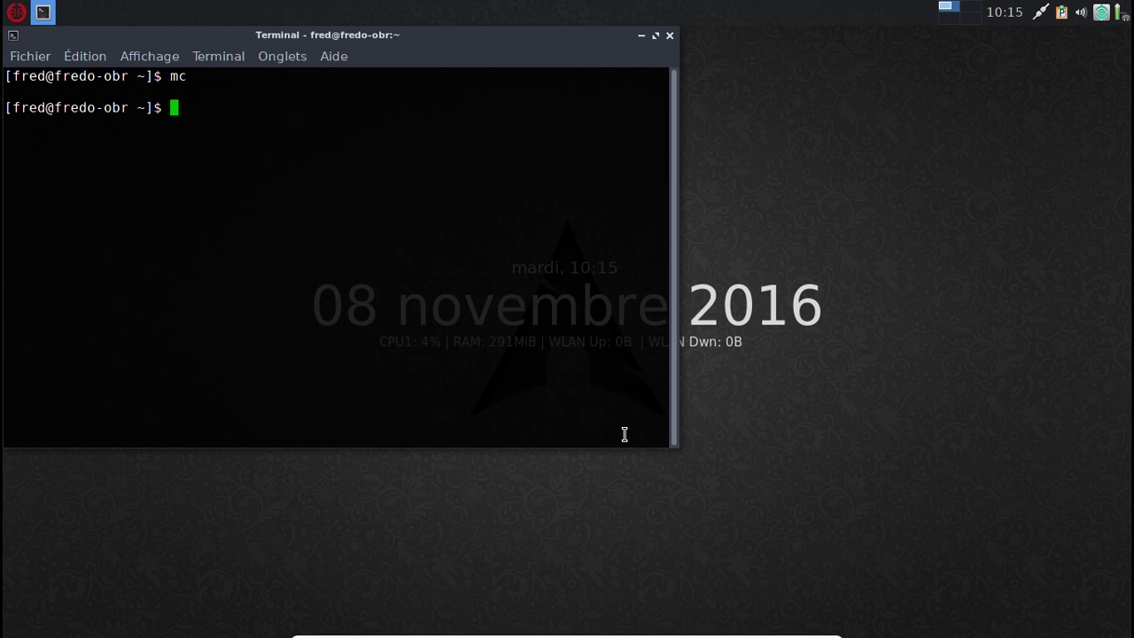
type("xdg-")
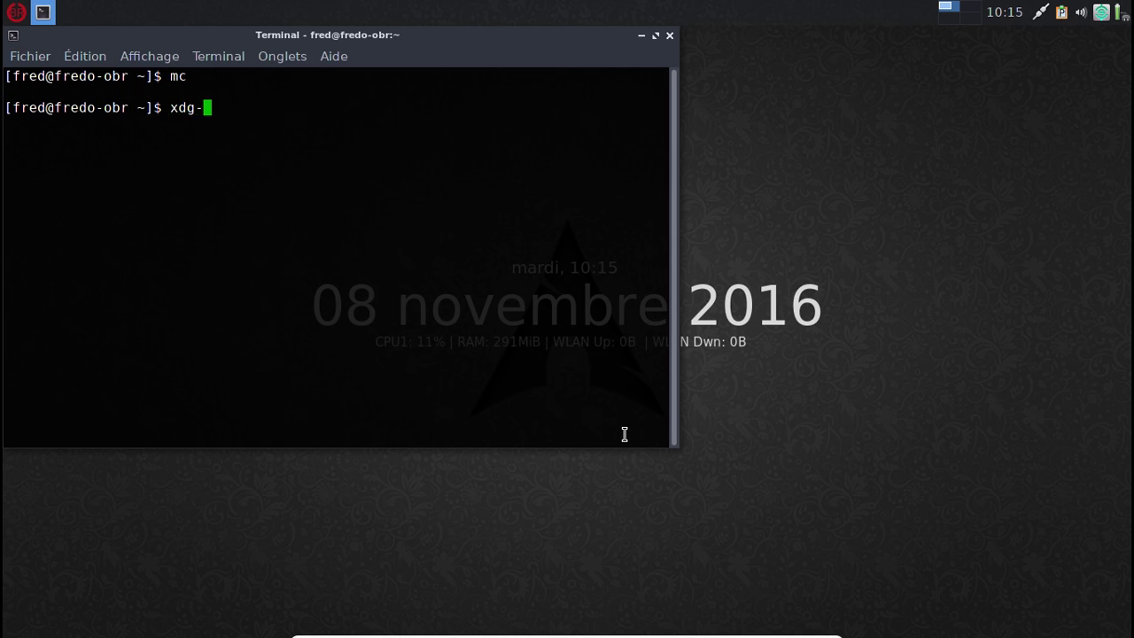
type("user-dirs")
key("Tab")
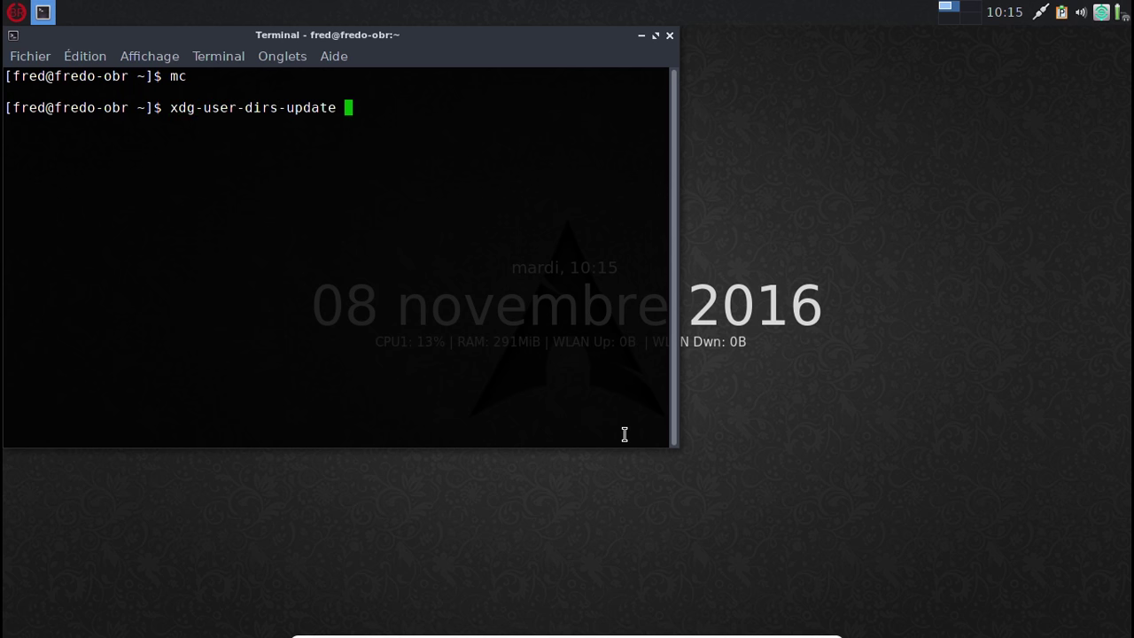
key("Return")
List the home directory's contents with ls and close the terminal
type("ls")
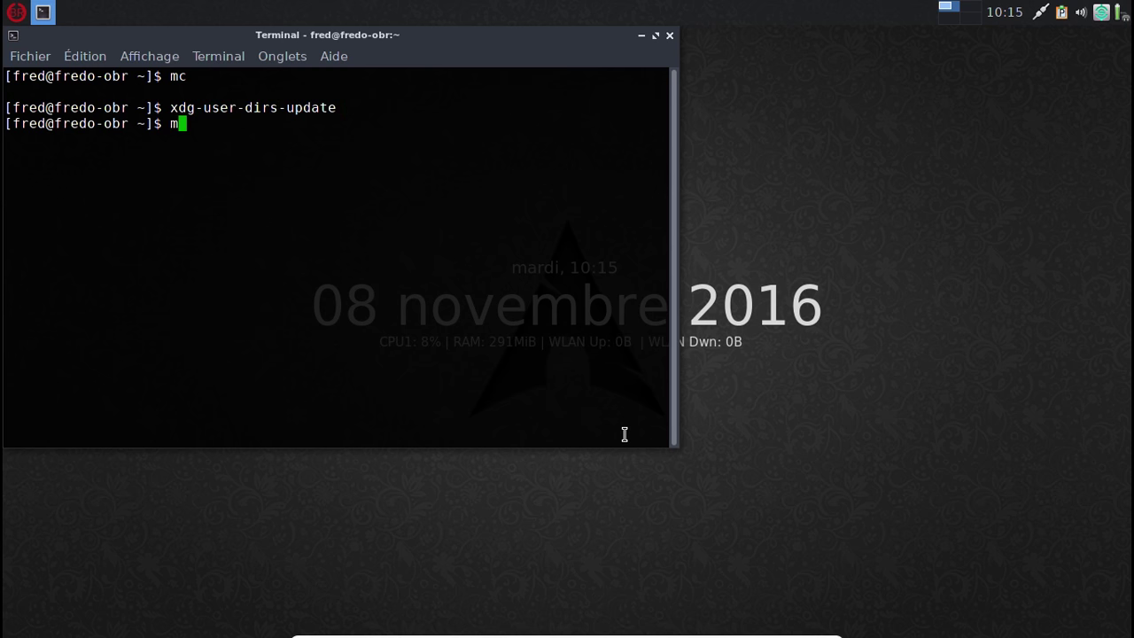
key("Return")
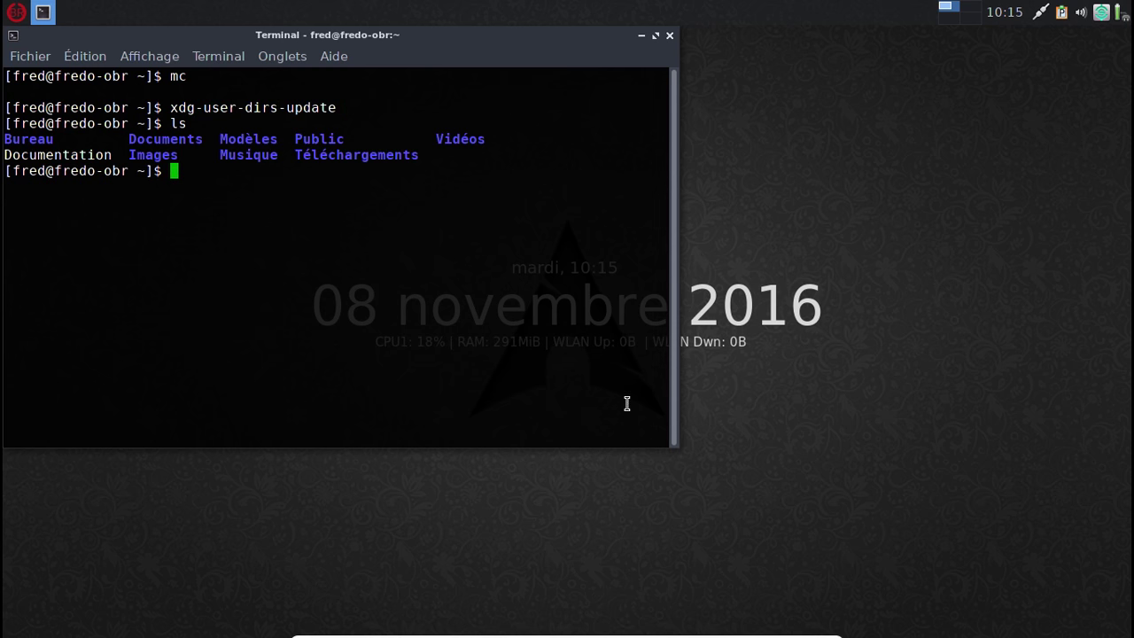
left_click(670, 36)
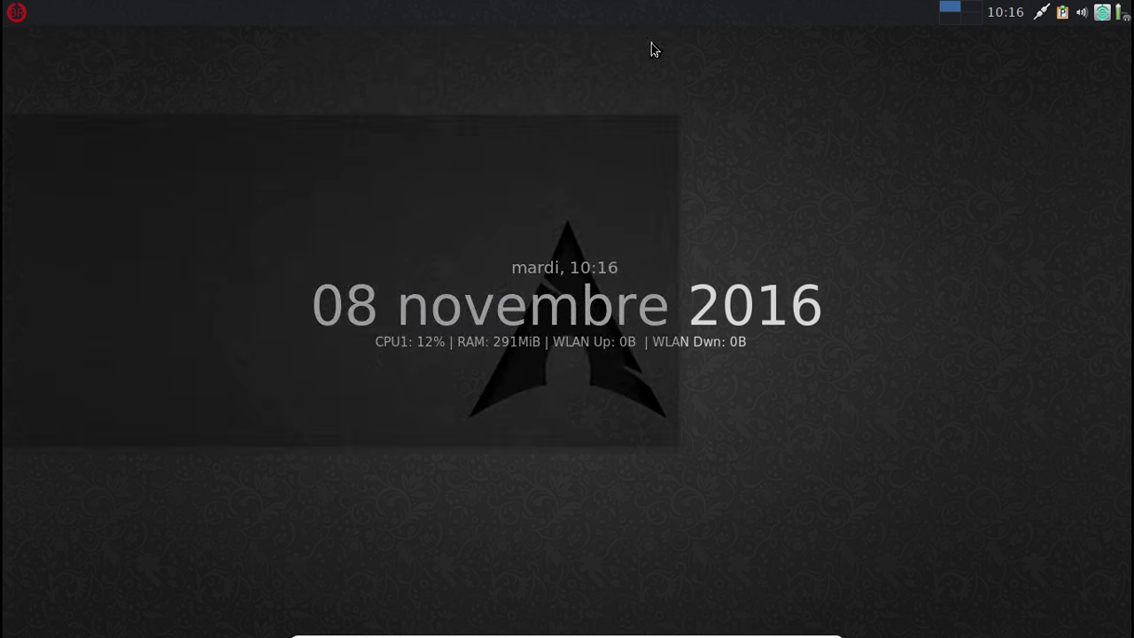
Open the file manager on the home folder, inspect its folders and close it
left_click(16, 12)
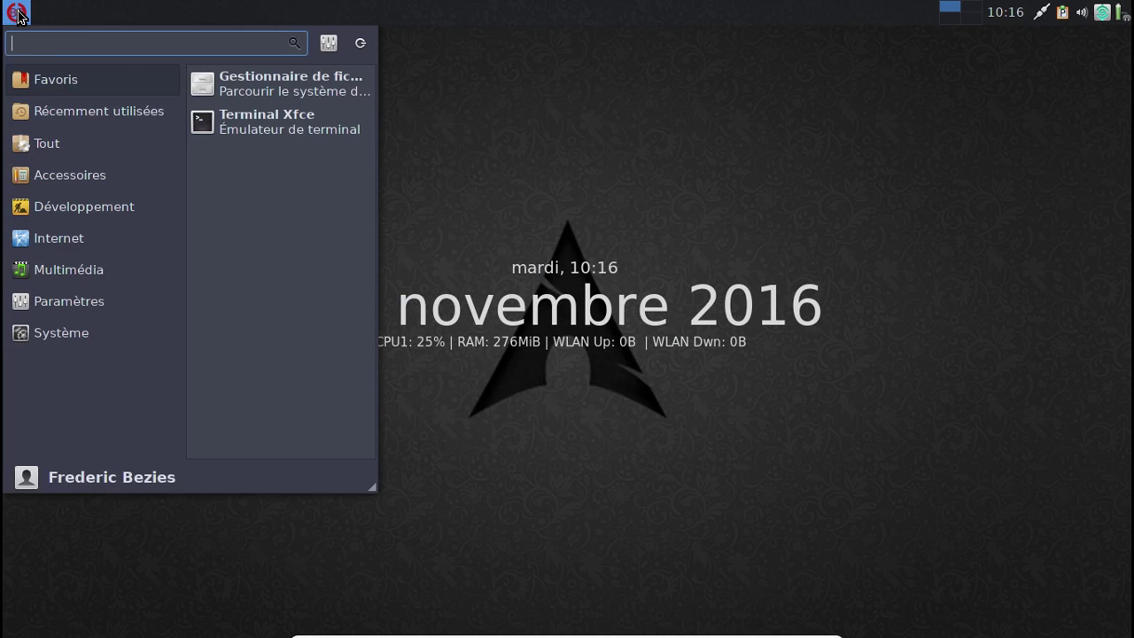
left_click(228, 89)
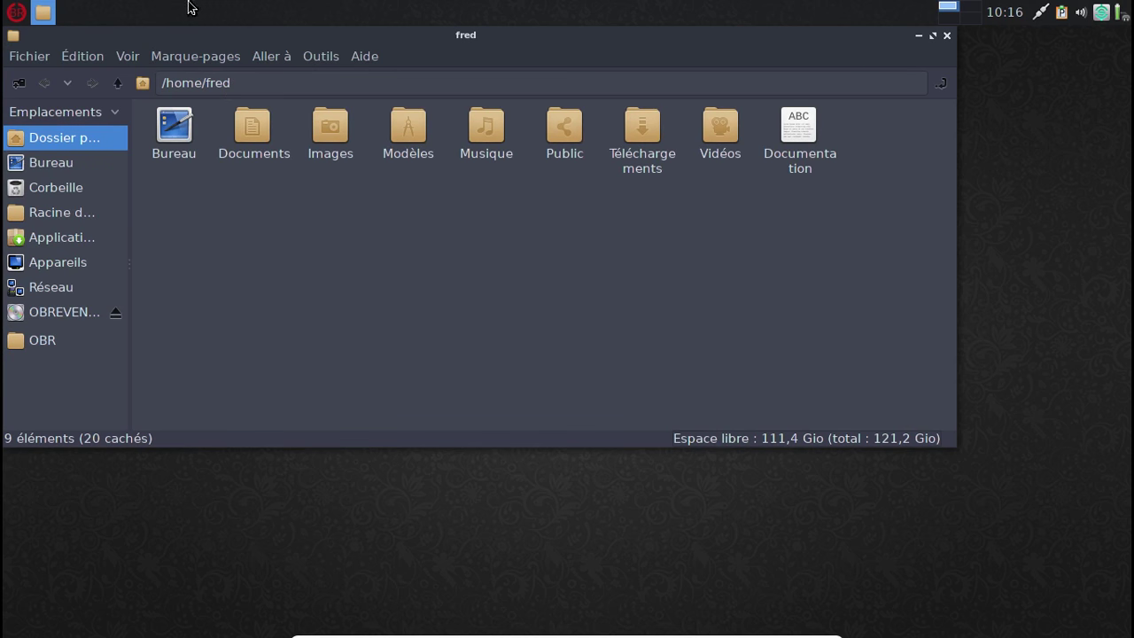
left_click_drag(260, 42, 314, 463)
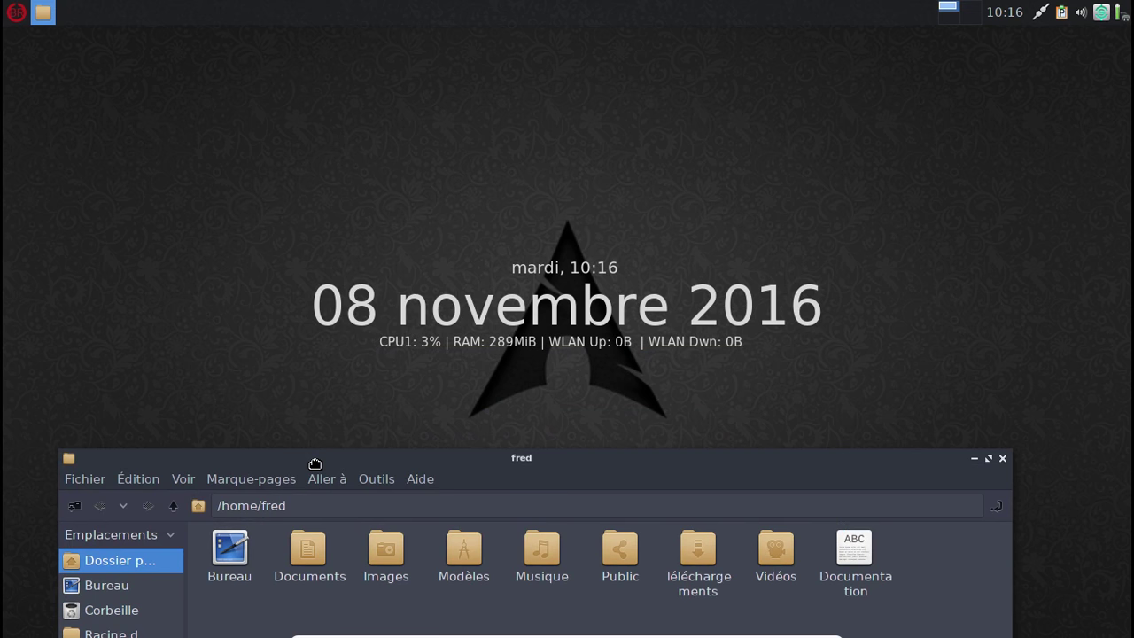
left_click_drag(314, 463, 349, 92)
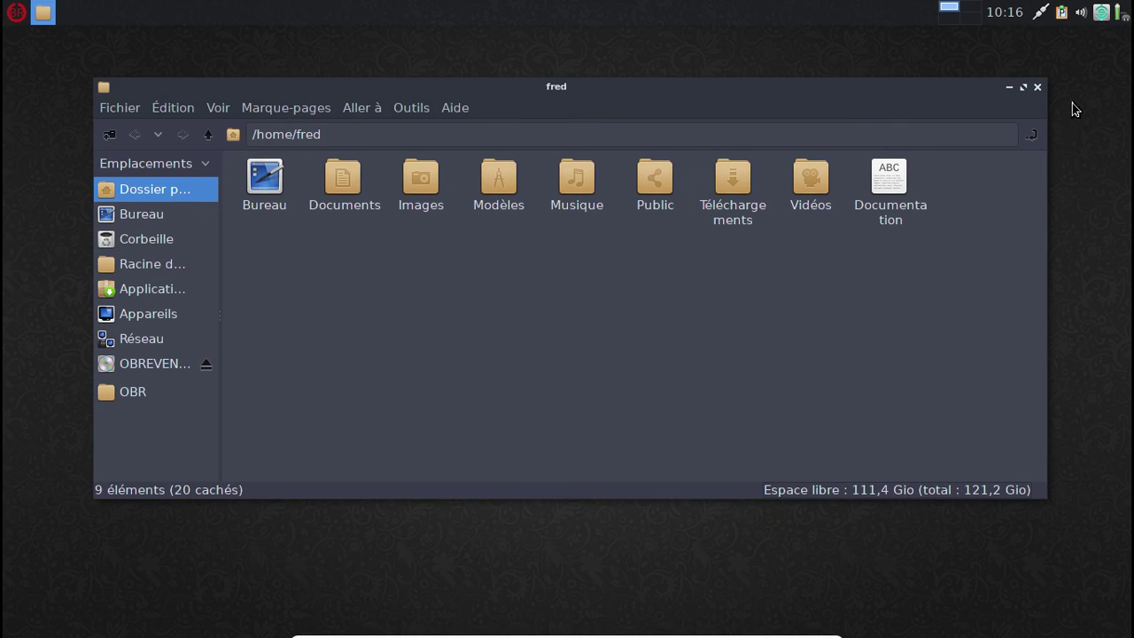
left_click(1037, 87)
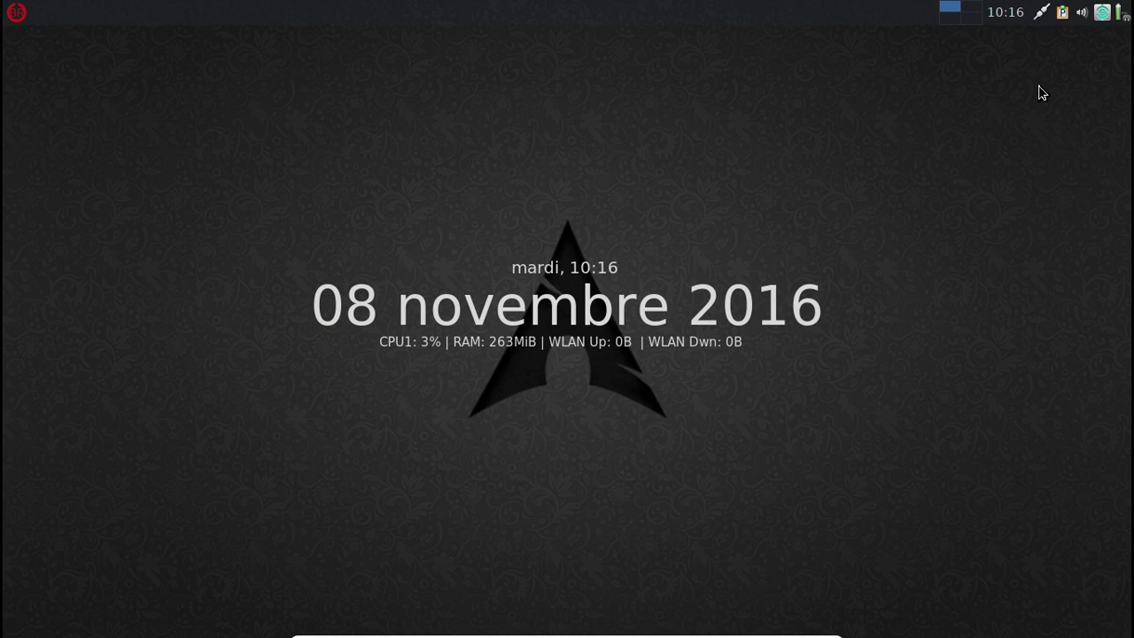
Launch the ELinks browser, dismiss its welcome message and load google.fr
left_click(16, 12)
left_click(78, 238)
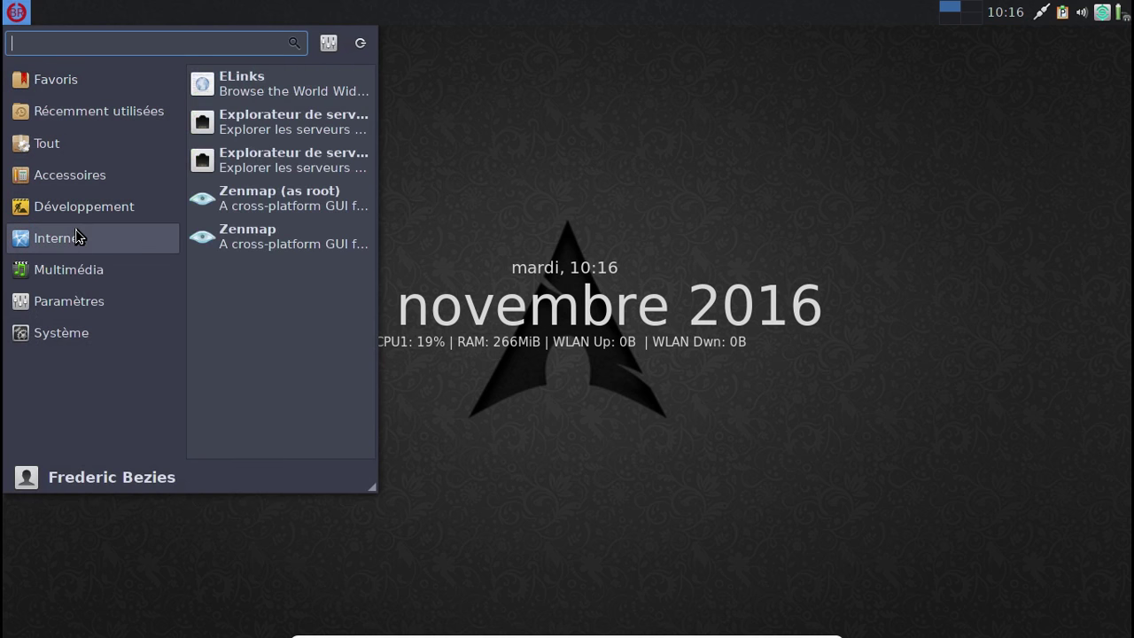
left_click(271, 82)
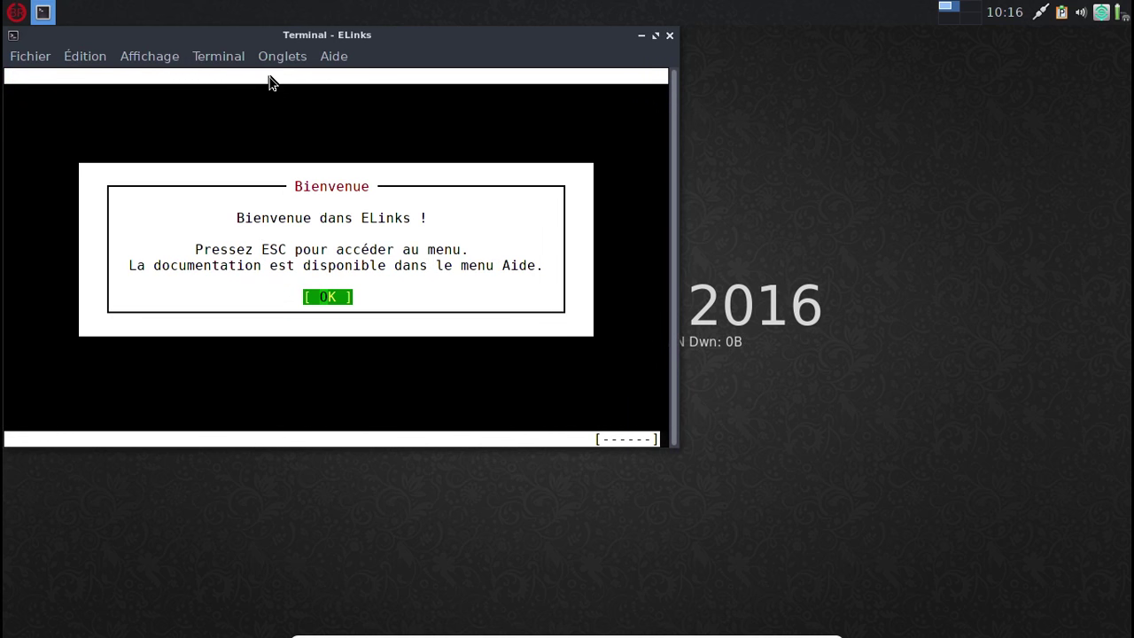
key("Return")
type("google.fr")
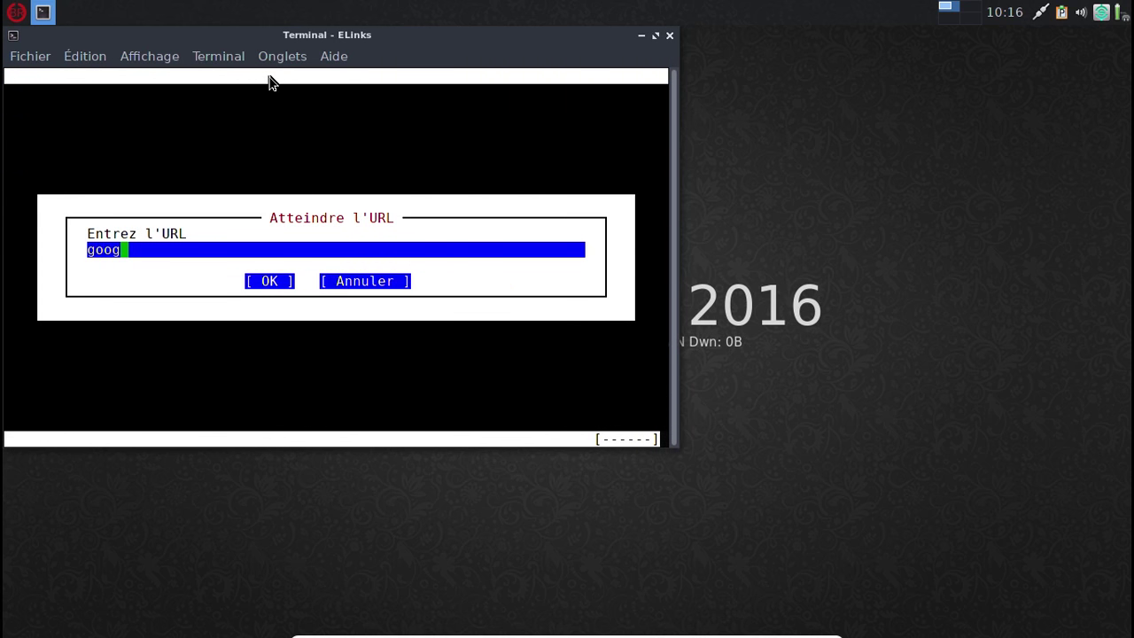
key("Return")
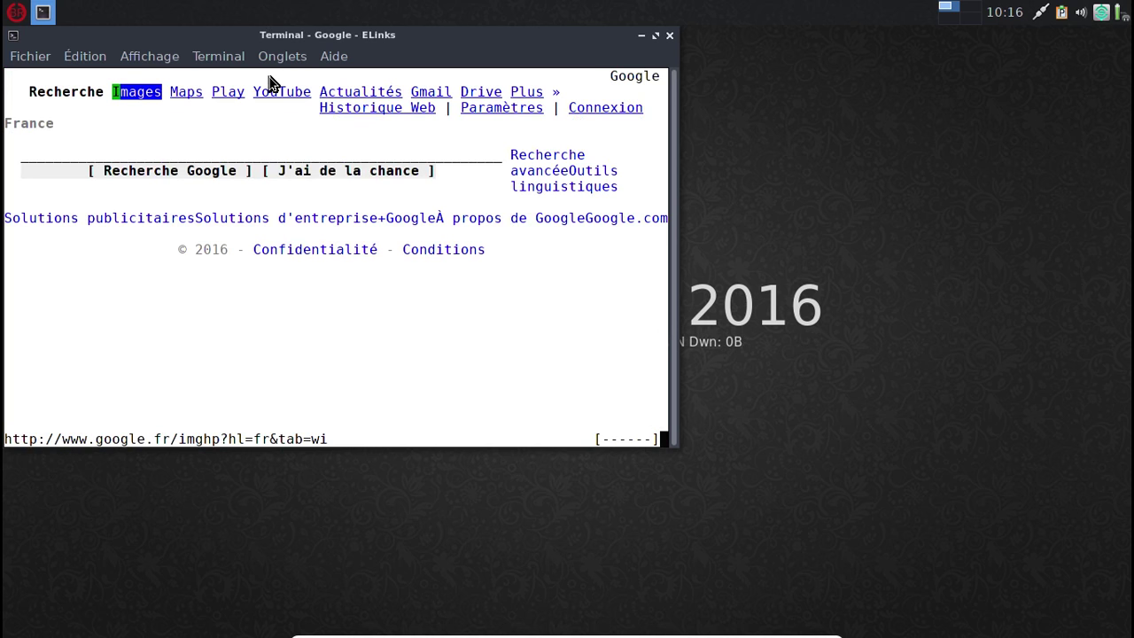
Load the author's blog in ELinks by entering its free.fr address with the /blog/ path
key("Escape")
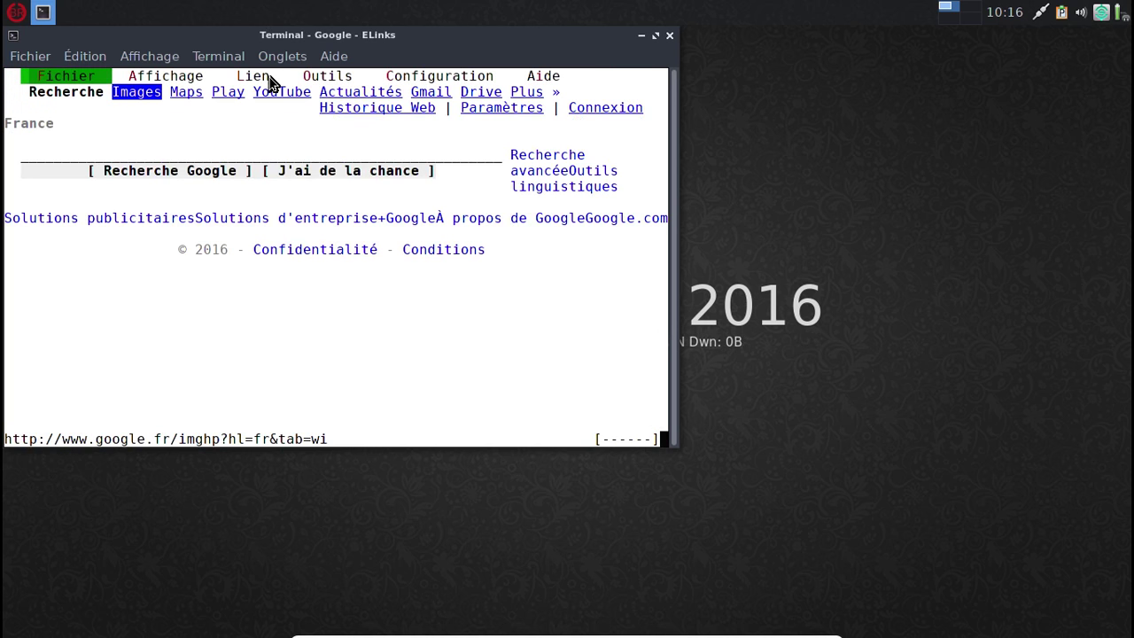
key("Down")
key("Down")
key("Down")
key("Down")
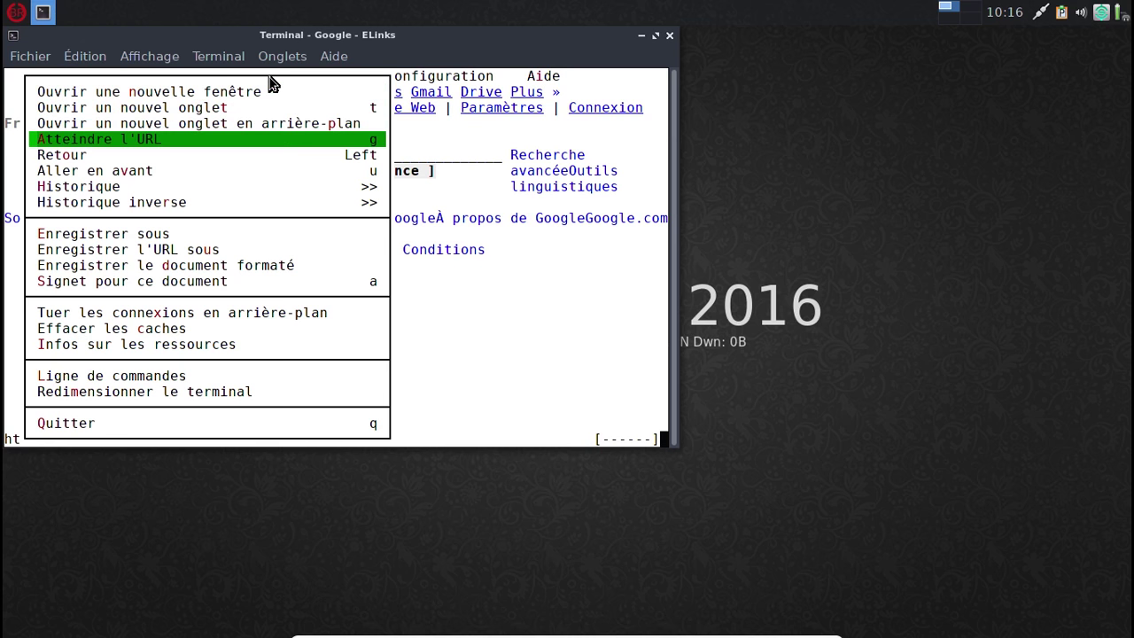
key("Return")
type("fre")
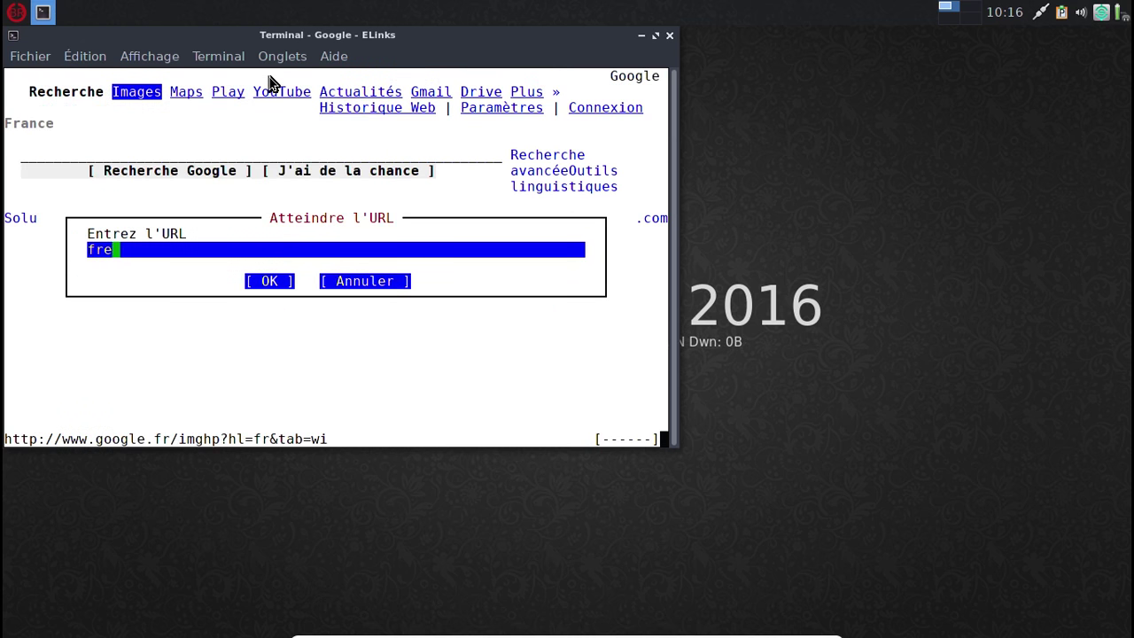
type("deric.?ezies.free.f")
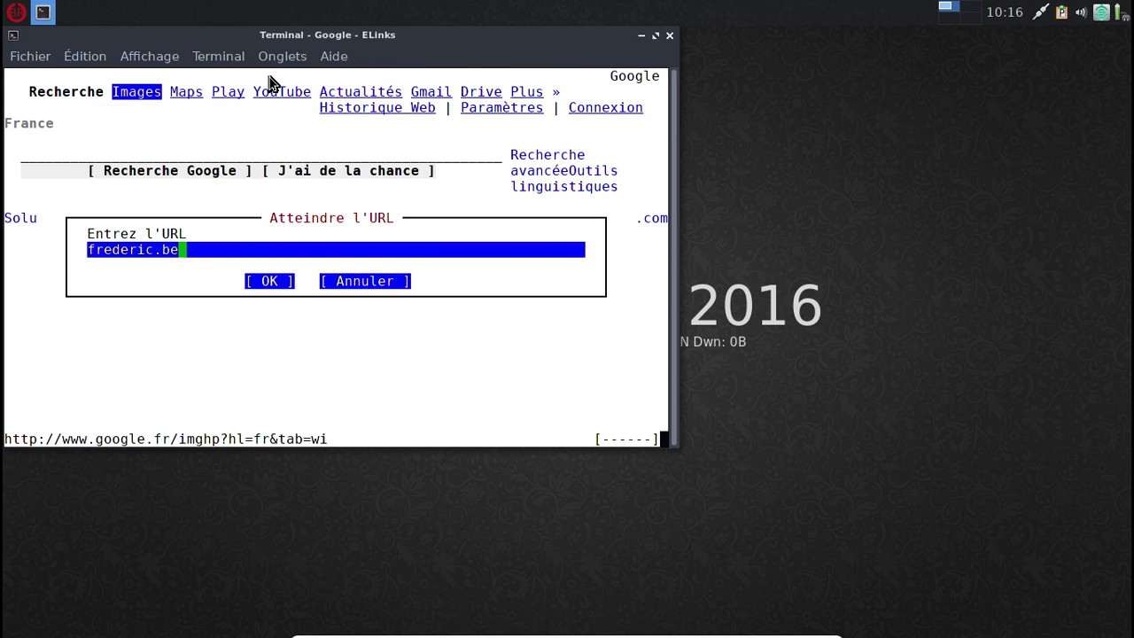
type("r/blog/")
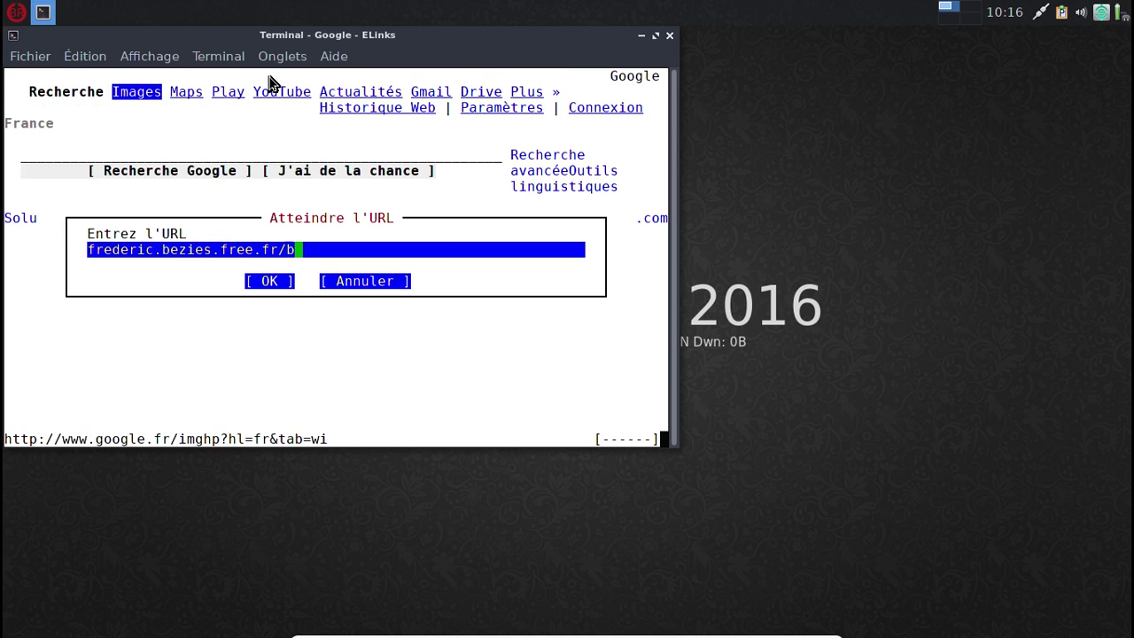
key("Return")
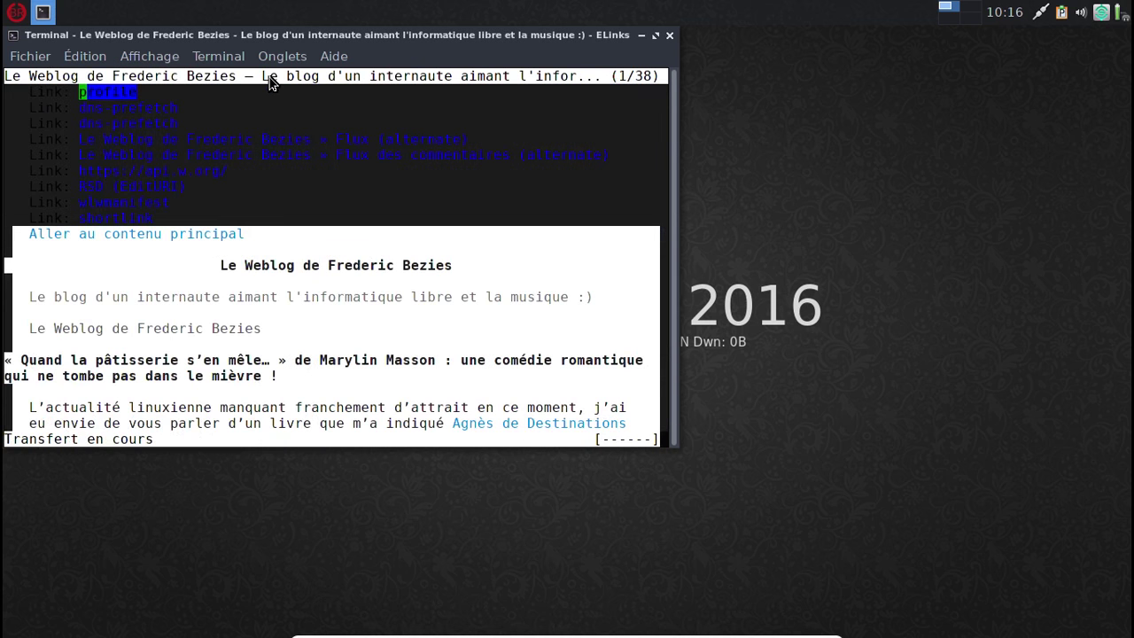
Move through the blog page's links to examine how ELinks renders the header and first article
key("Down")
key("Down")
key("Down")
key("Down")
key("Down")
key("Down")
key("Down")
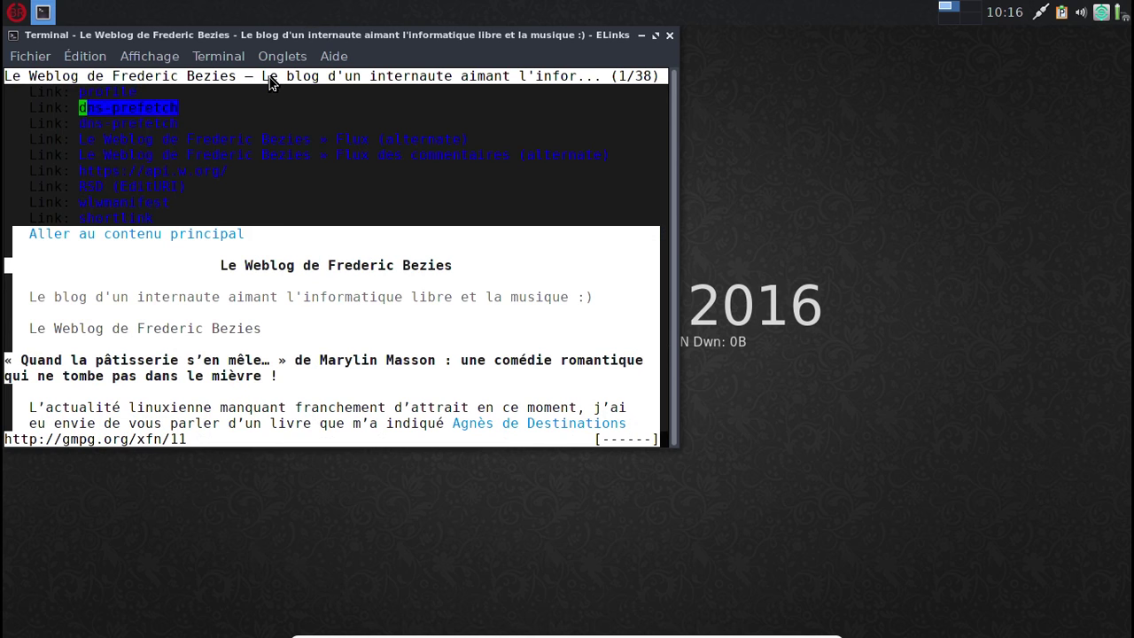
key("Down")
key("Down")
key("Down")
key("Down")
key("Down")
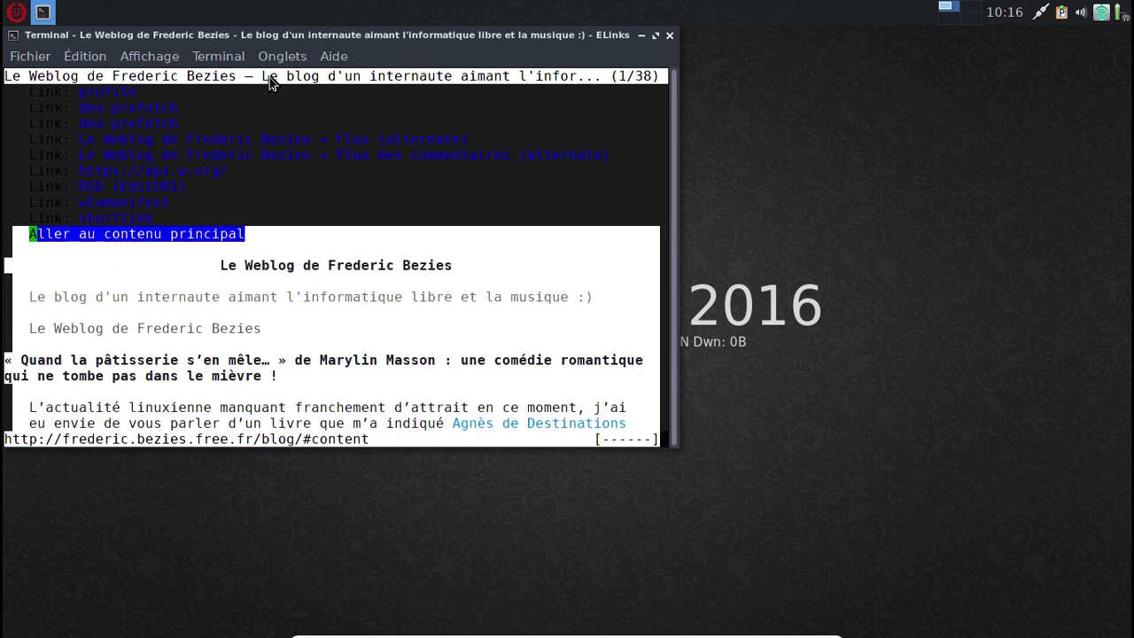
key("Down")
key("Down")
key("Down")
key("Down")
key("Down")
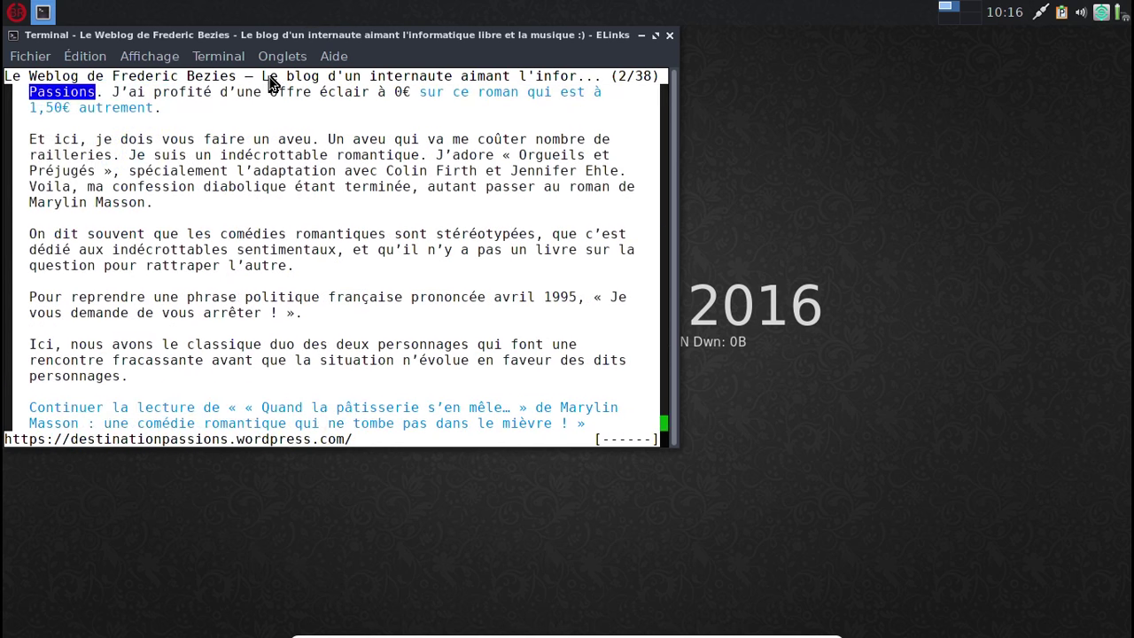
Move through the blog's following articles and their category and tag links in ELinks, and quit the browser
key("Down")
key("Down")
key("Down")
key("Down")
key("Down")
key("Down")
key("Down")
key("Down")
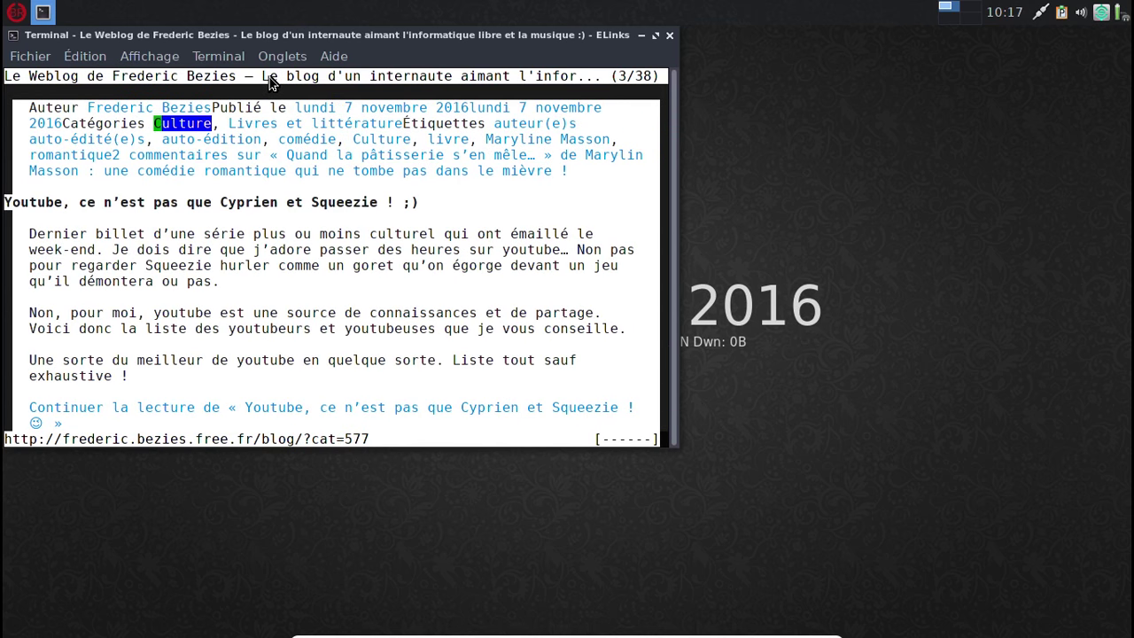
key("Down")
key("Down")
key("Down")
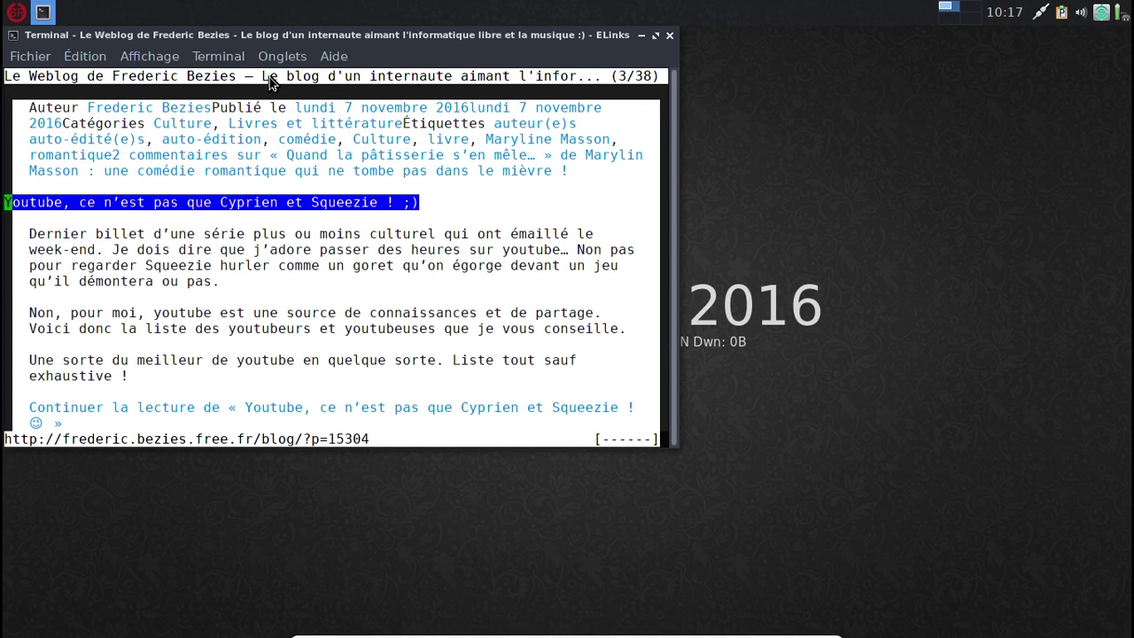
key("Down")
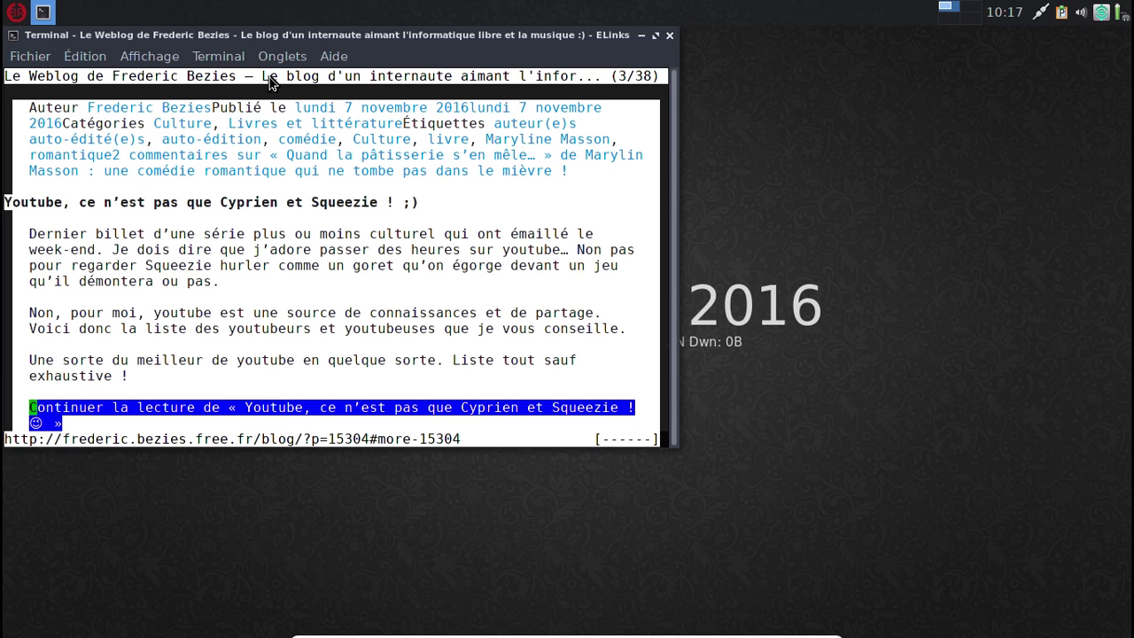
key("Down")
key("Down")
key("Down")
key("Down")
key("Down")
key("Down")
key("Down")
key("Down")
key("Down")
key("Down")
key("Down")
key("Down")
key("Down")
key("Down")
key("Down")
key("Down")
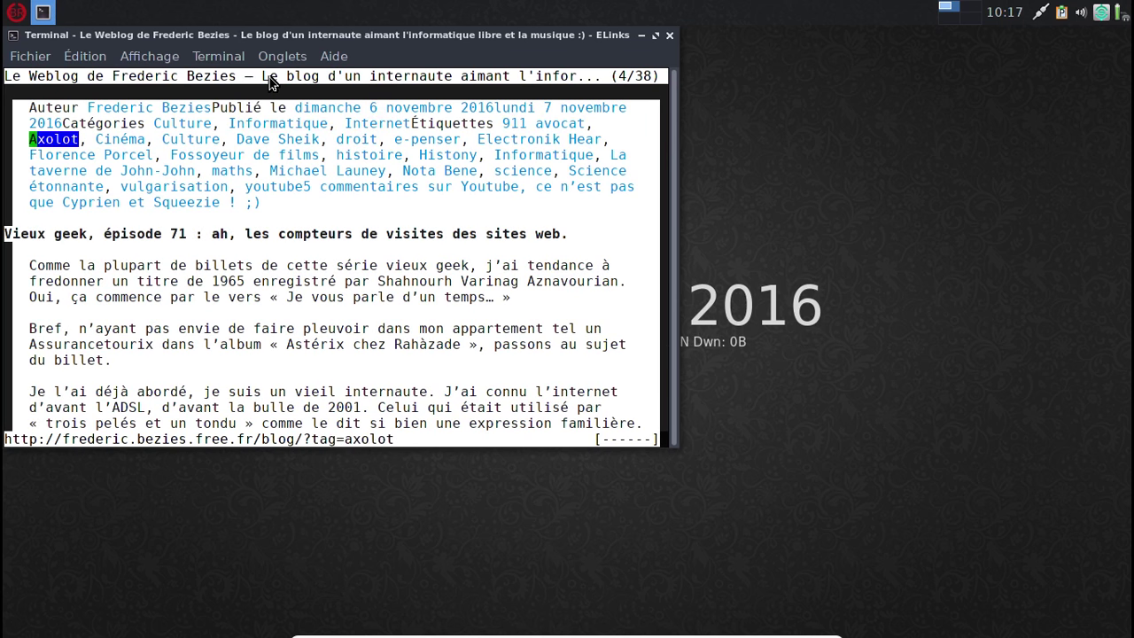
key("Down")
key("Down")
key("Down")
key("Down")
key("Down")
key("Down")
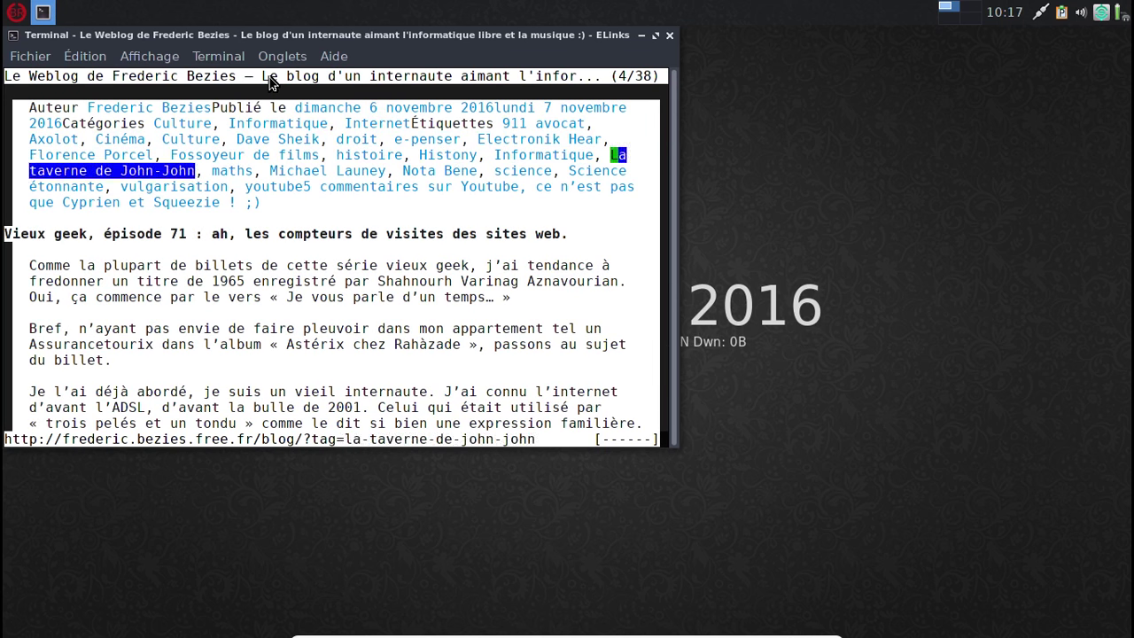
key("q")
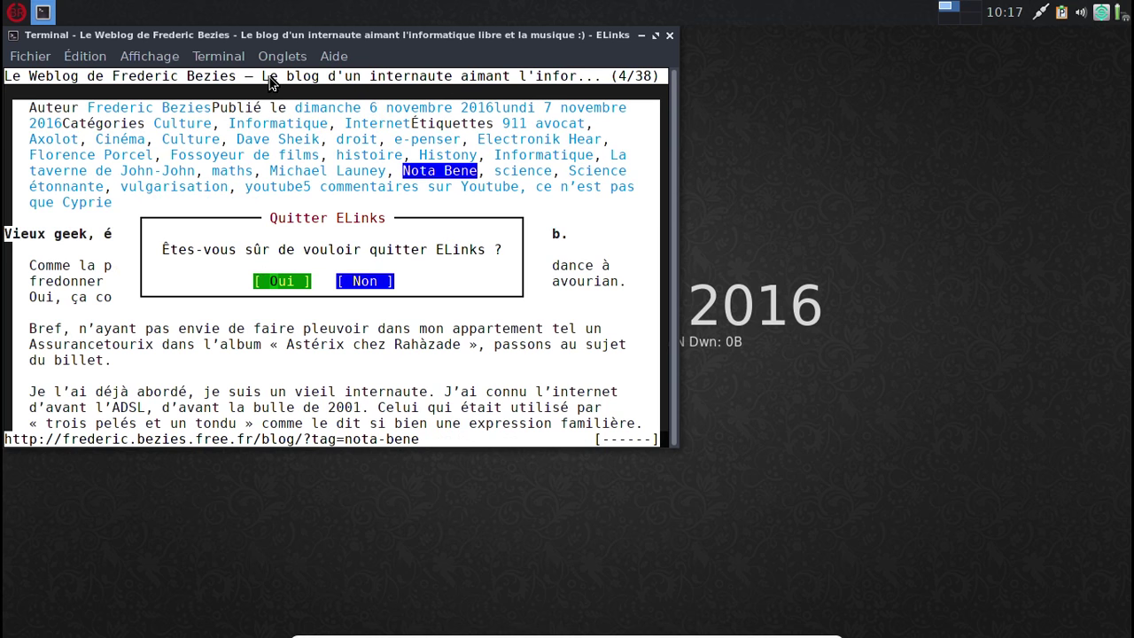
key("Return")
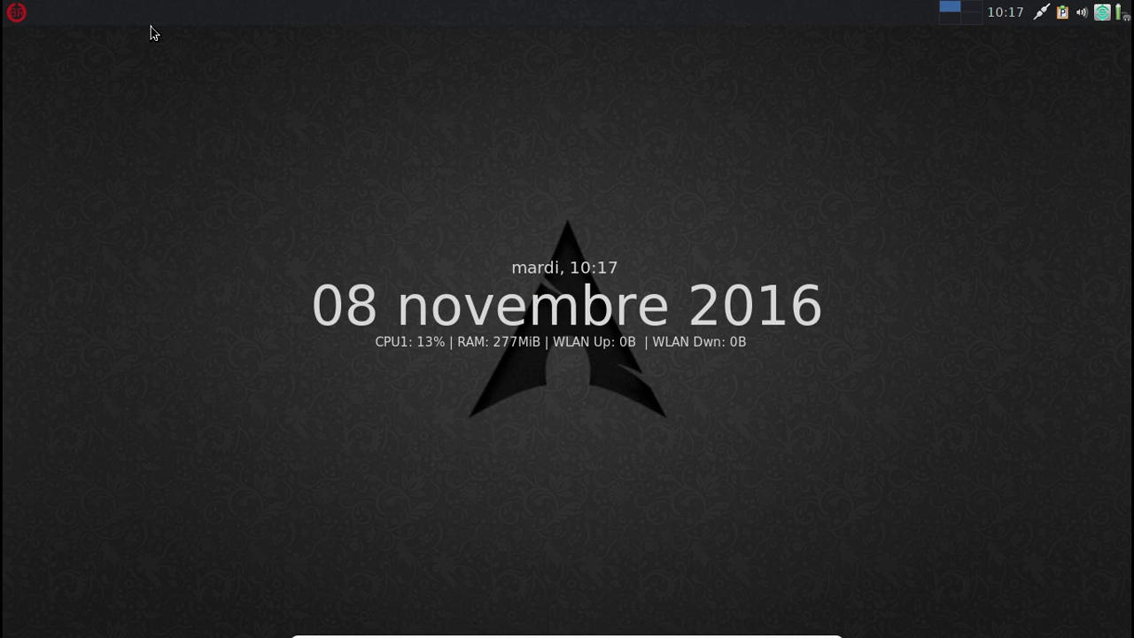
Look through the full list of Paramètres applications in the application menu
left_click(18, 12)
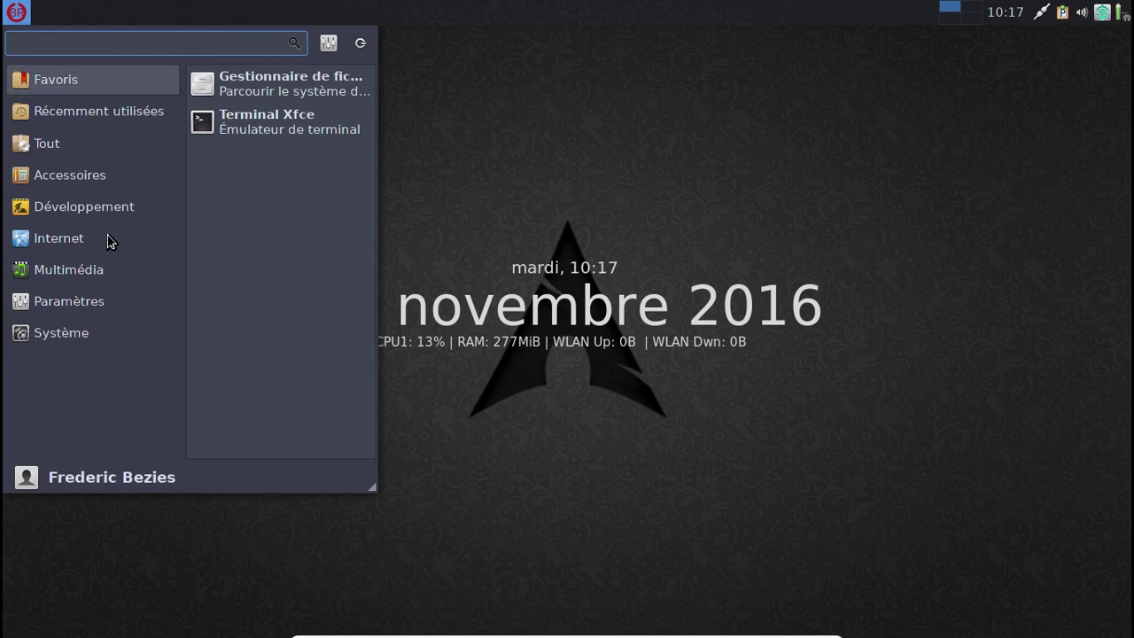
mouse_move(101, 306)
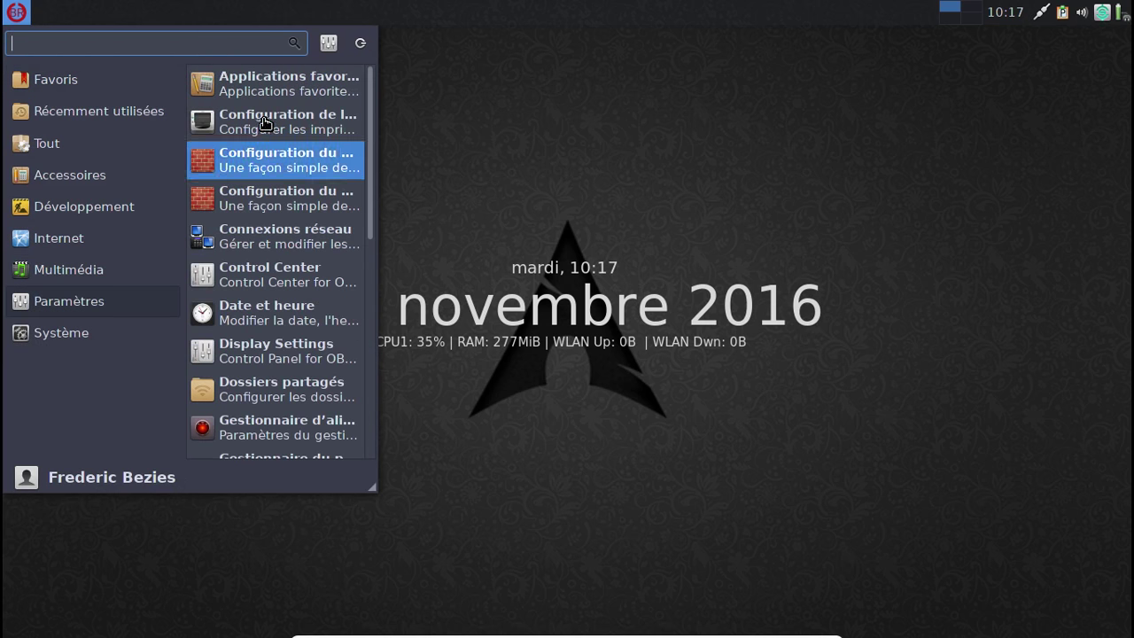
scroll(288, 319, "down", 6)
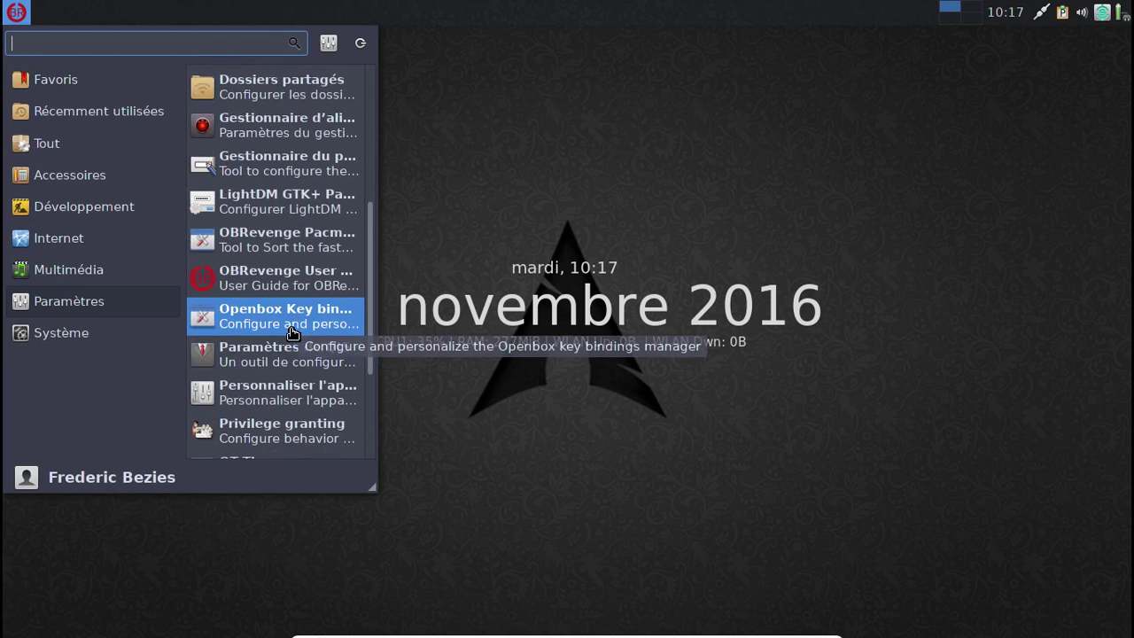
scroll(292, 332, "down", 3)
scroll(292, 332, "down", 1)
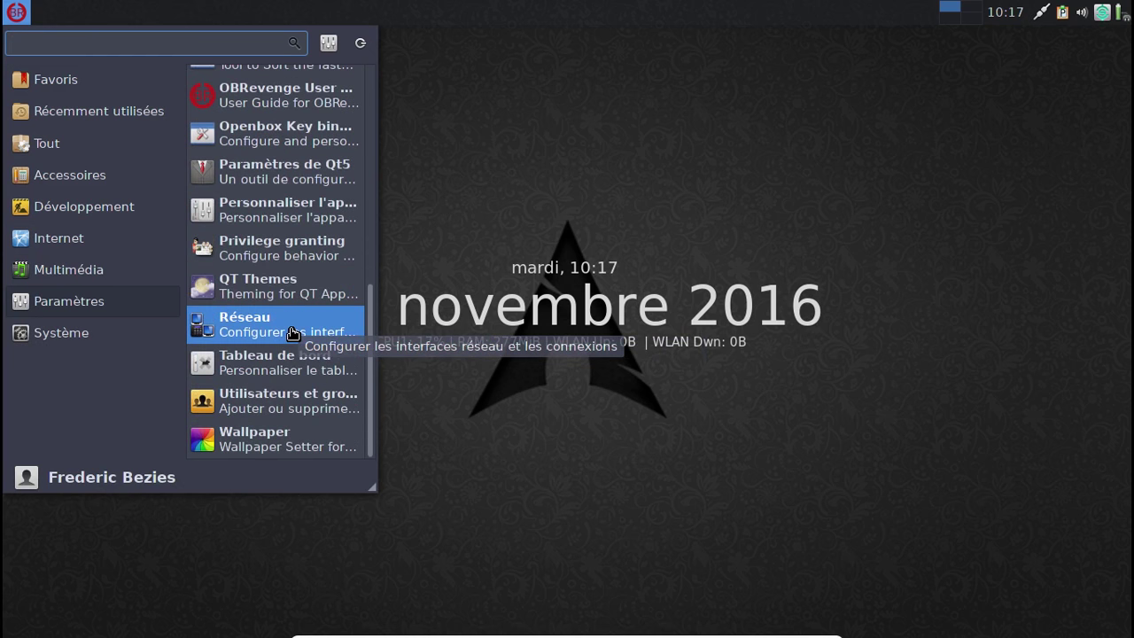
Open the system's add/remove software tool, search for firefox, and mark firefox and firefox-i18n-fr for installation
mouse_move(63, 329)
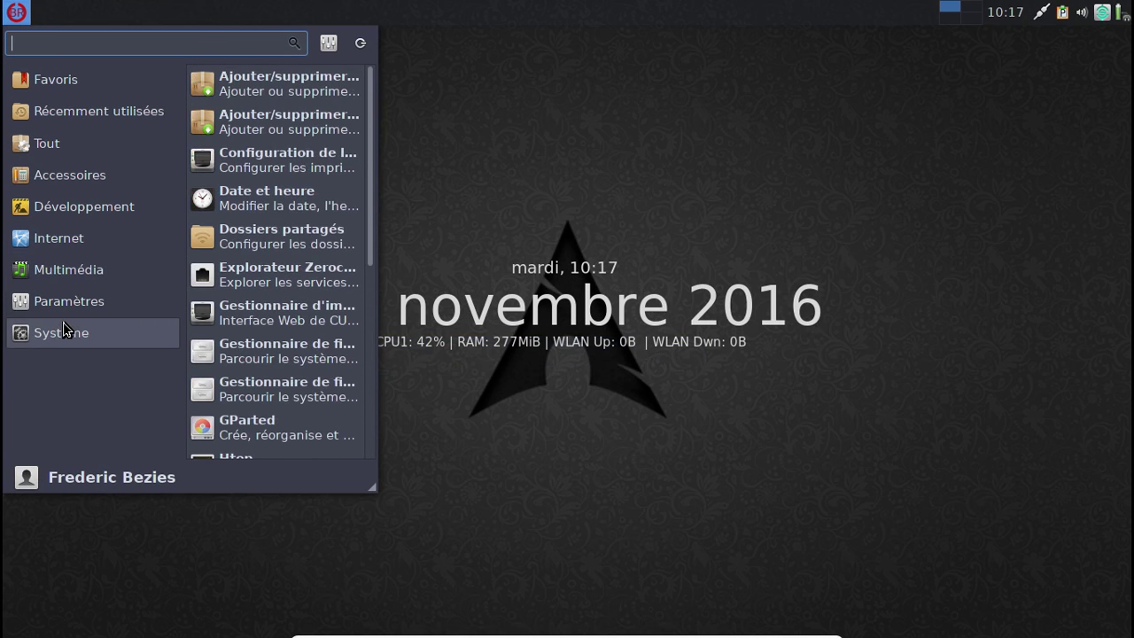
left_click(270, 95)
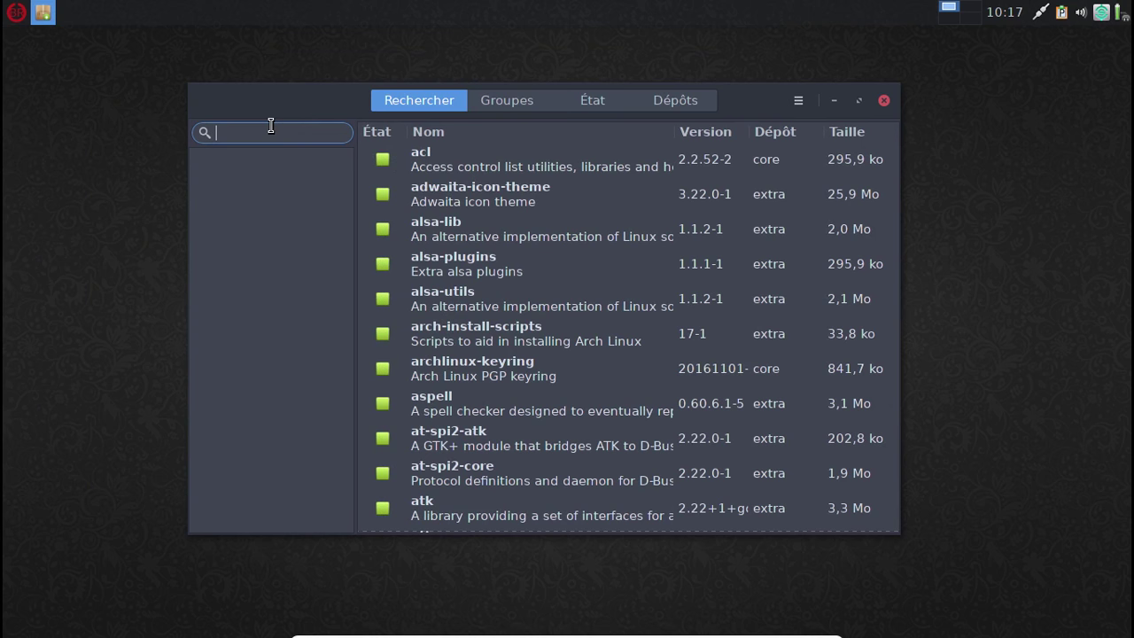
type("firefox")
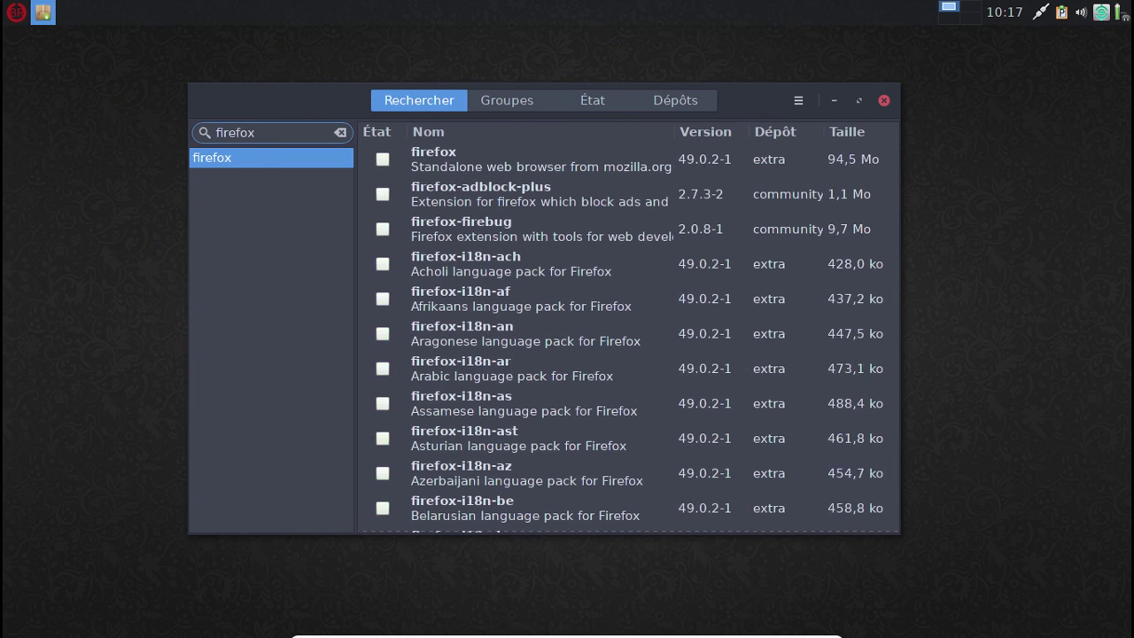
left_click(382, 161)
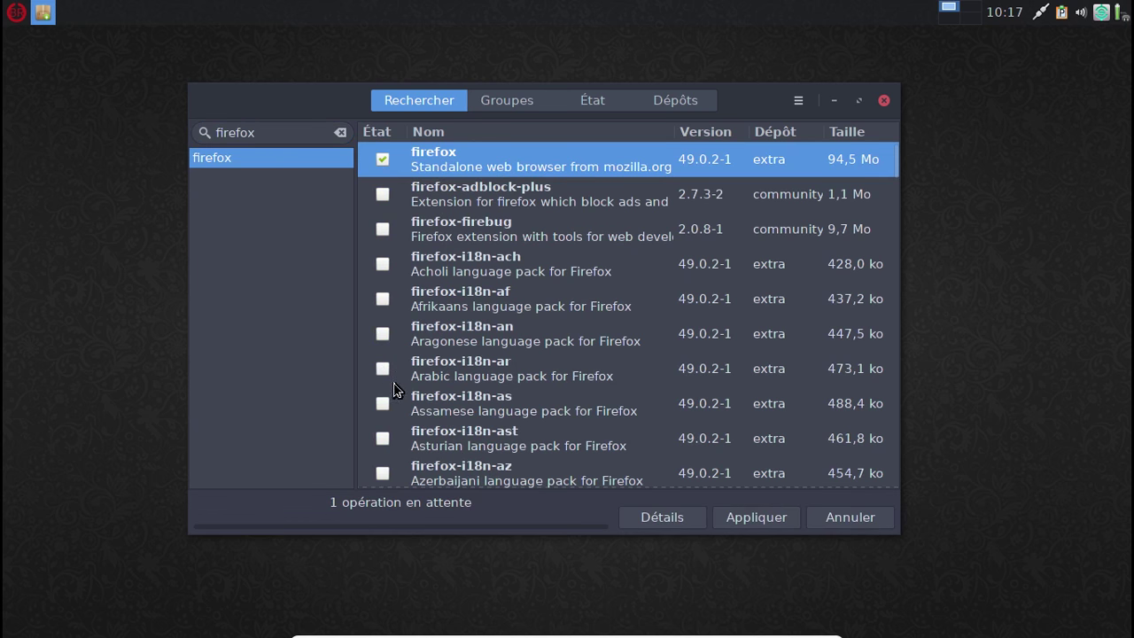
scroll(405, 366, "down", 5)
scroll(405, 368, "down", 10)
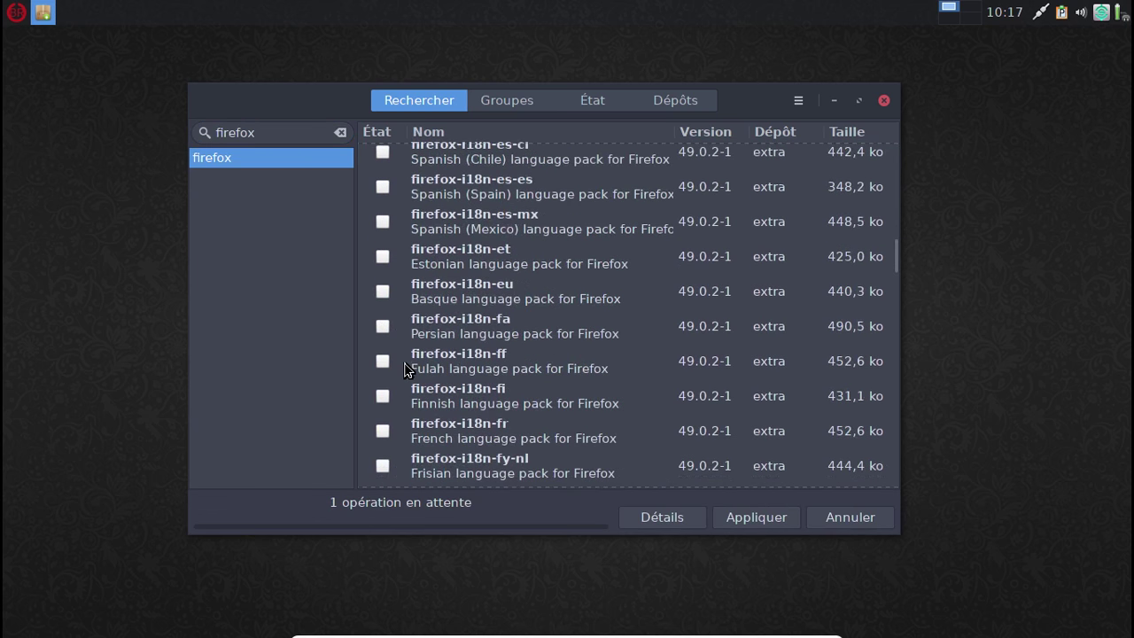
left_click(383, 431)
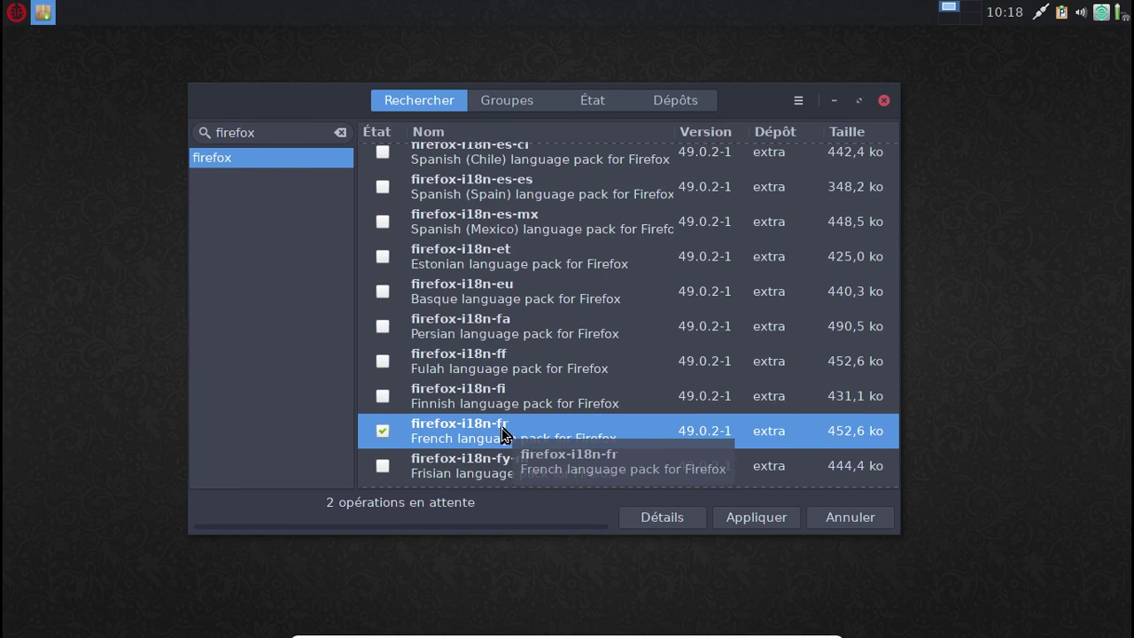
Search for libreoffice-fresh-fr and mark this French language pack for installation
double_click(280, 131)
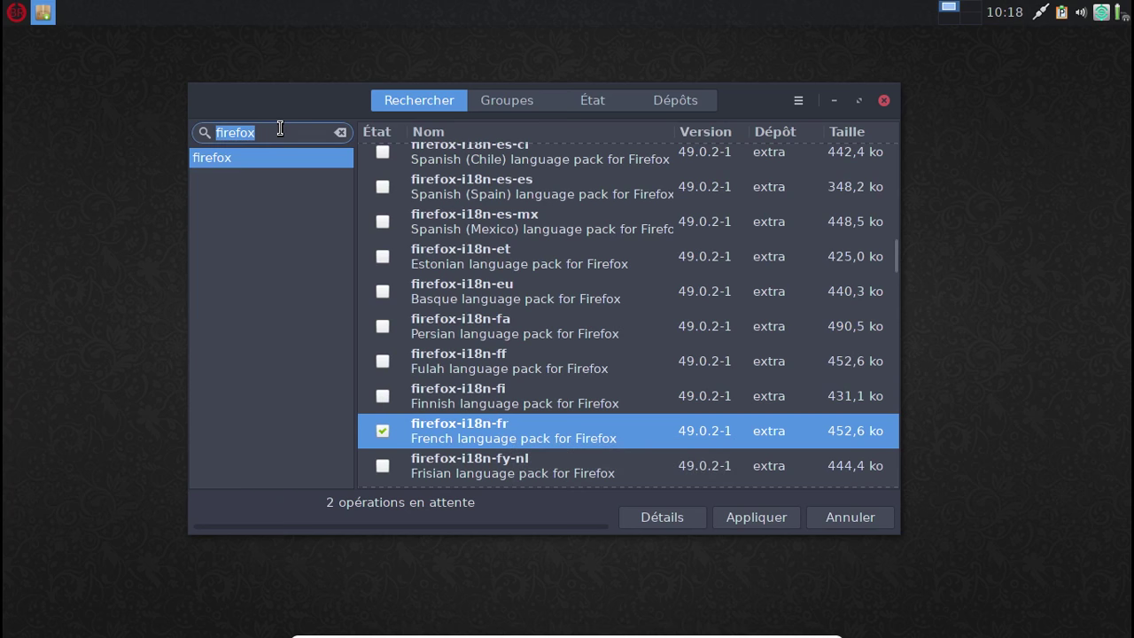
type("libreoffice")
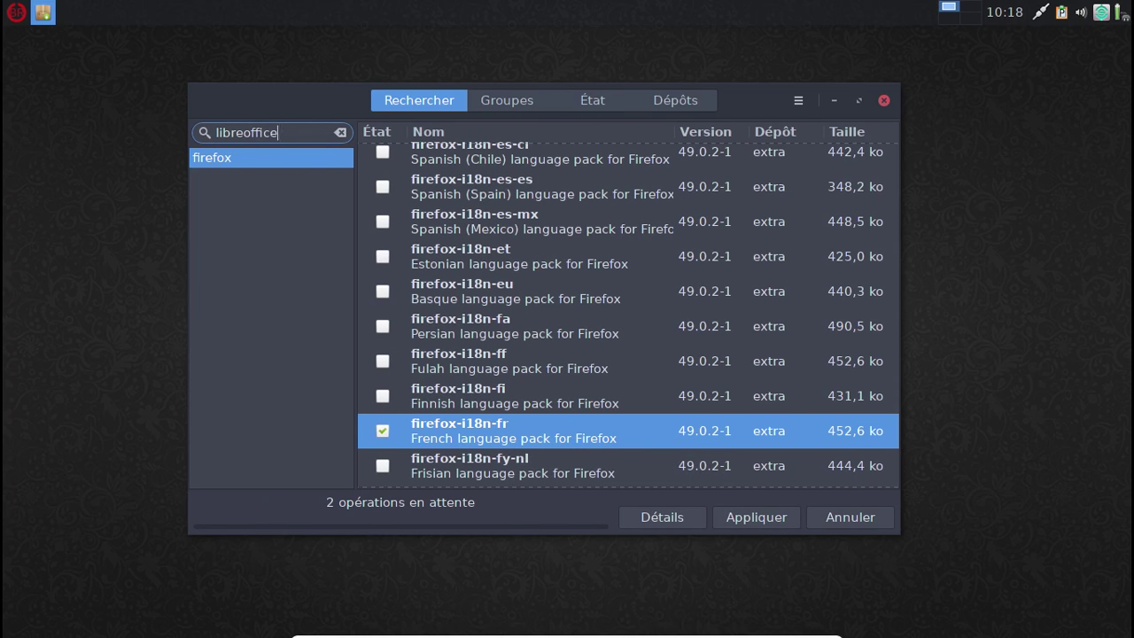
type("-fresh-fr")
key("Return")
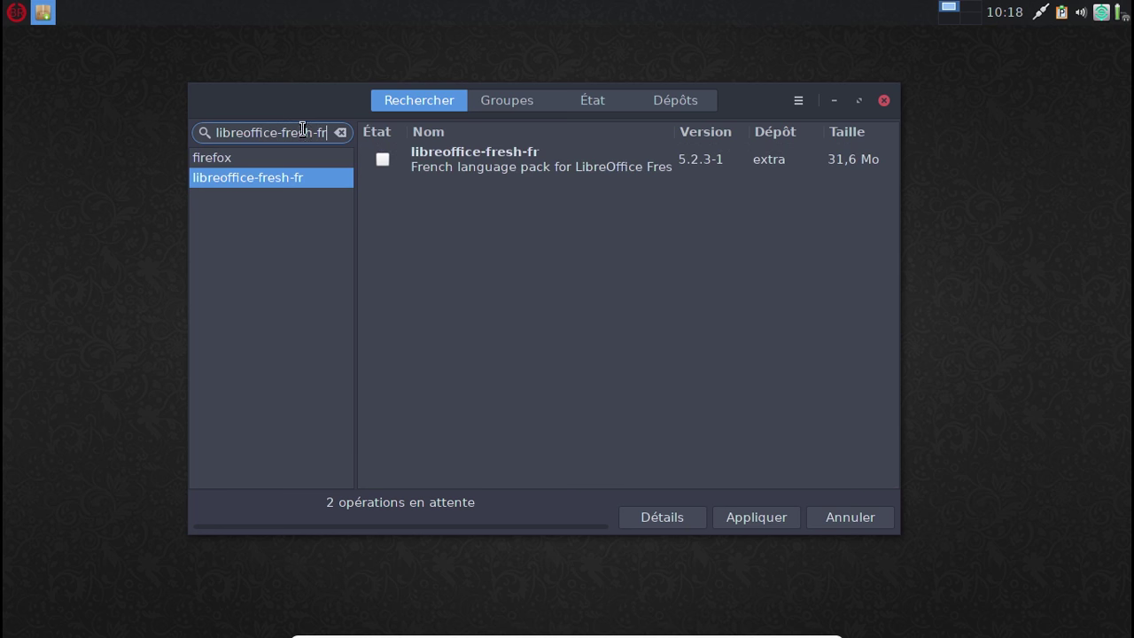
left_click(368, 159)
Shorten the package search to libreoffice-fresh and mark the main libreoffice-fresh package for installation
left_click(327, 133)
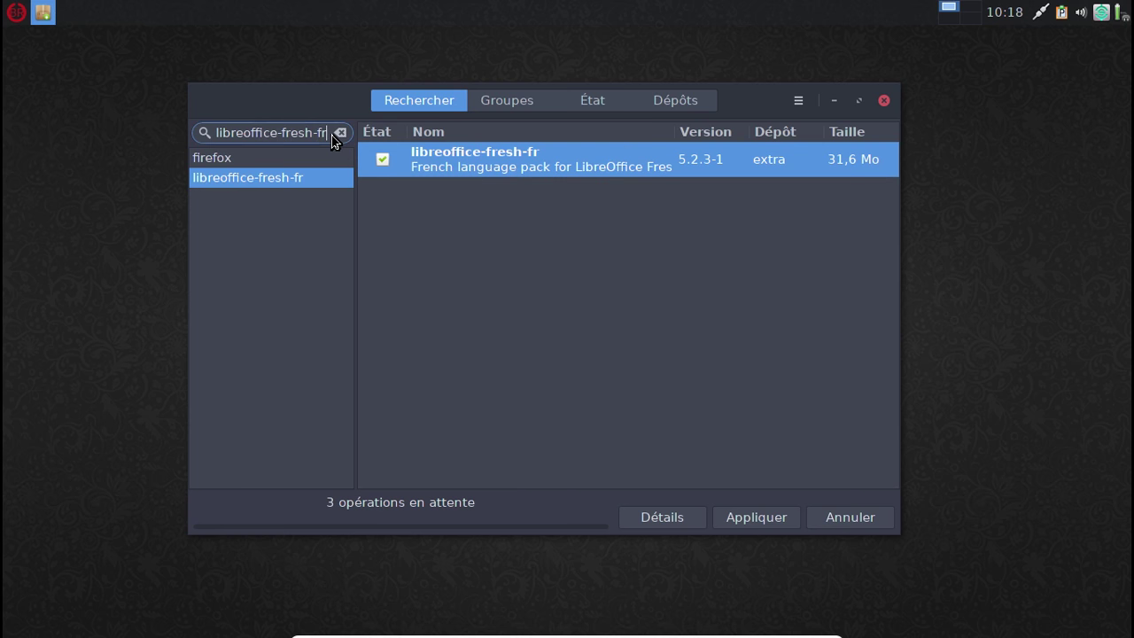
key("BackSpace")
key("BackSpace")
key("BackSpace")
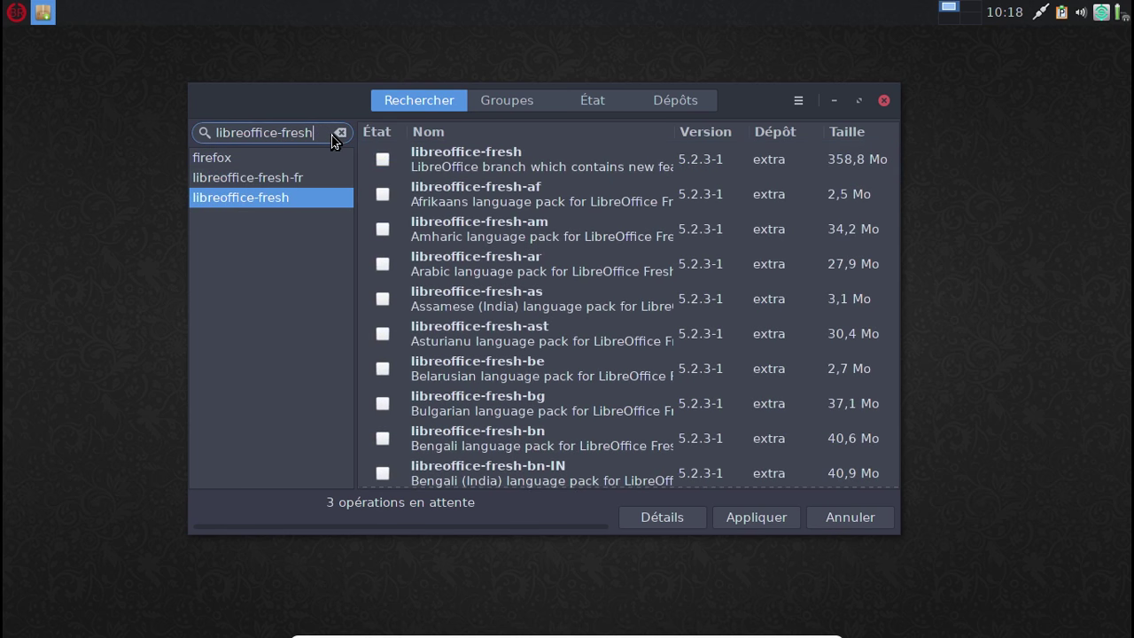
left_click(383, 159)
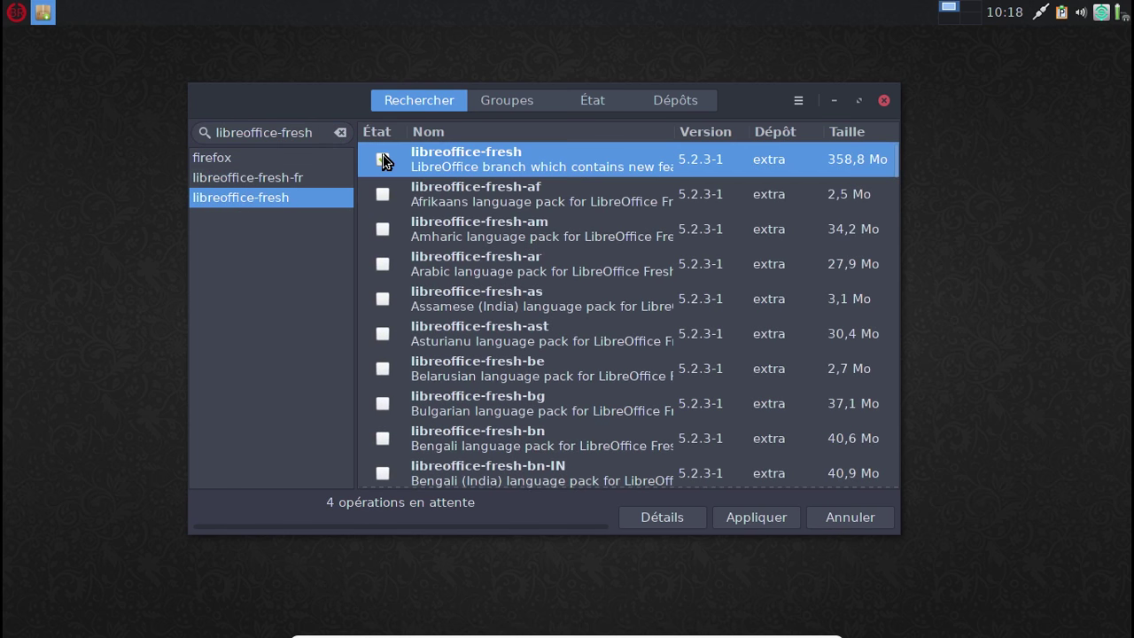
Search for quodlibet and mark the audio player package for installation
triple_click(213, 132)
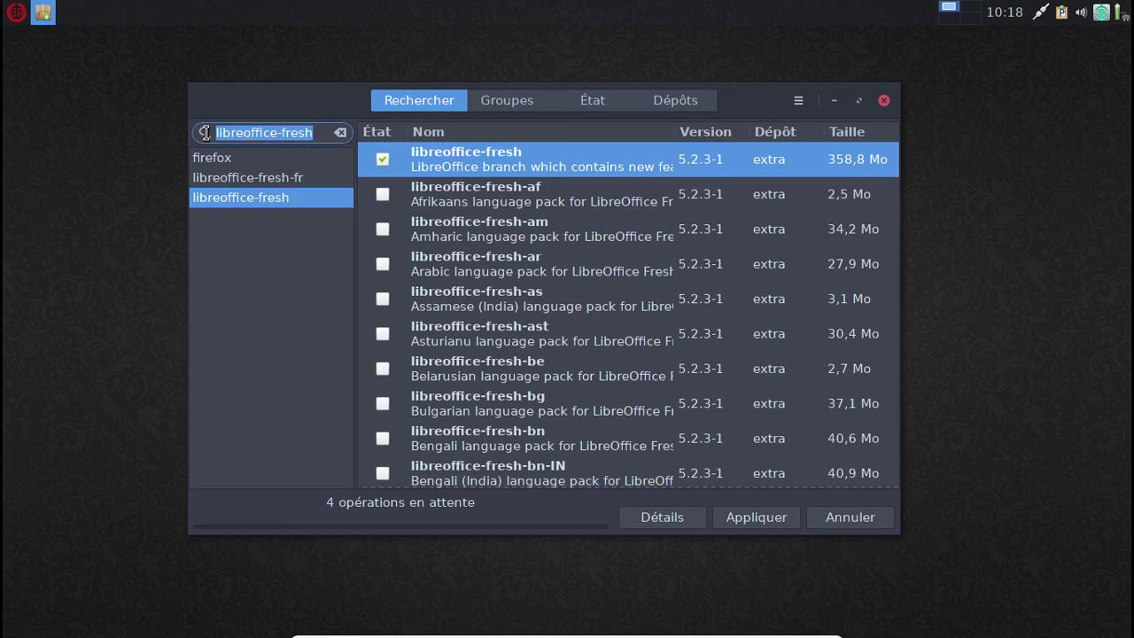
type("quodlibet")
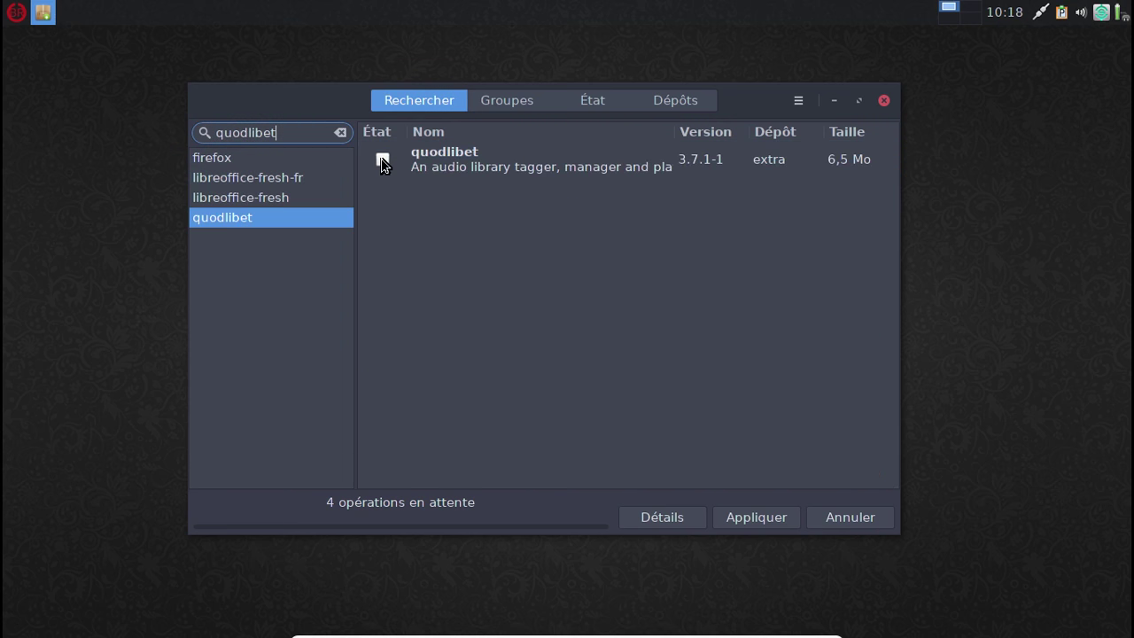
left_click(383, 159)
Search for gst and mark gst-plugins-bad, gst-plugins-good, gst-plugins-ugly and gst-libav for installation
triple_click(187, 133)
type("gst")
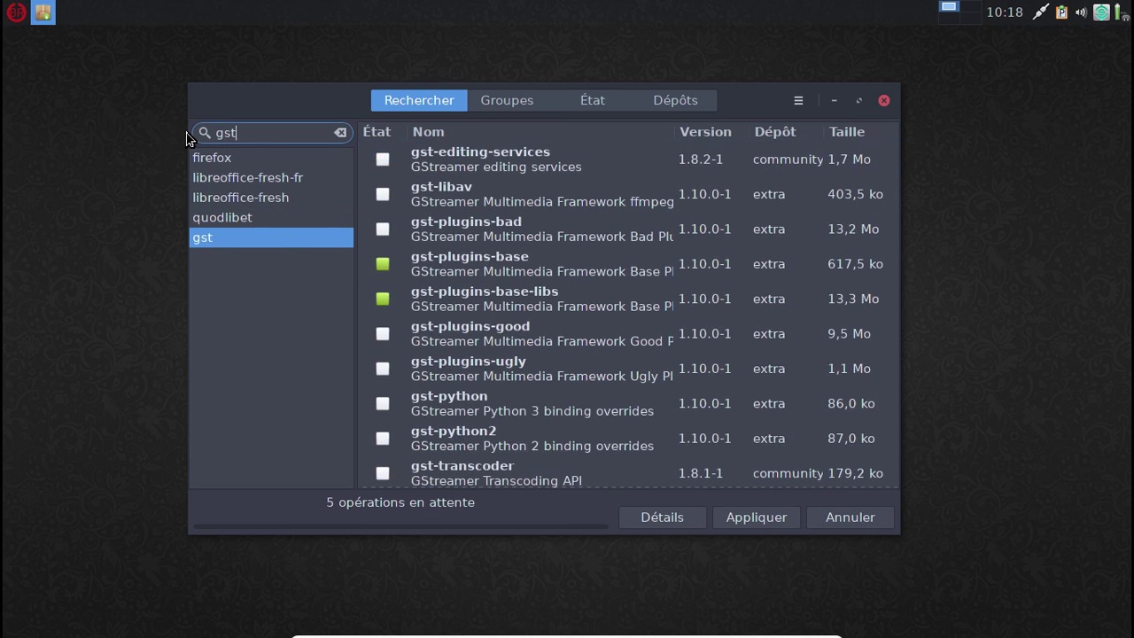
left_click(385, 229)
left_click(383, 333)
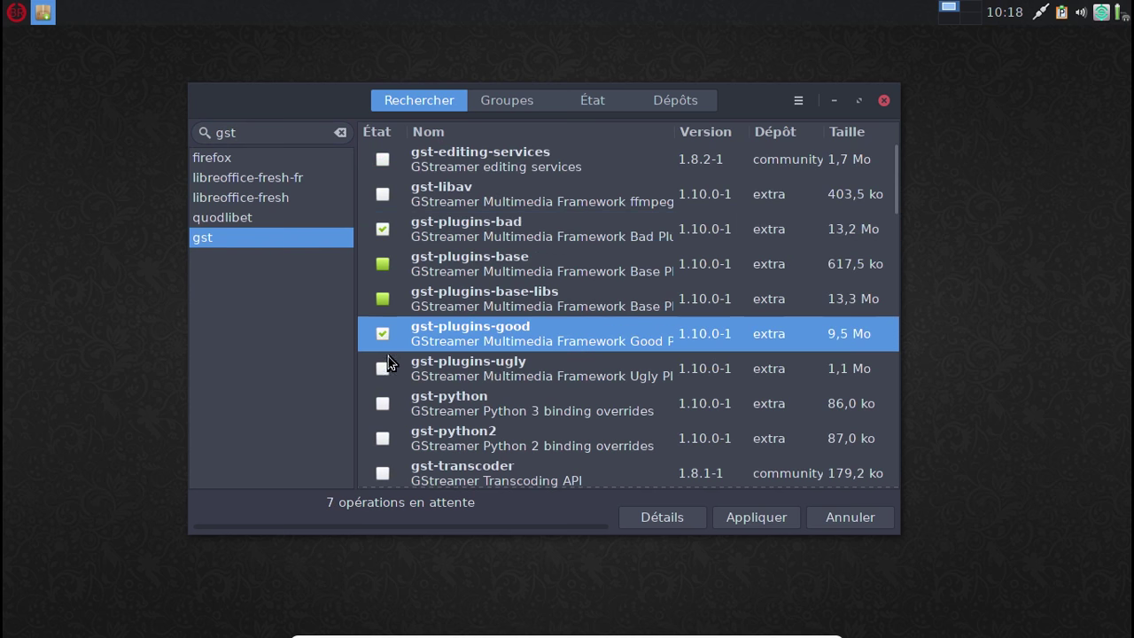
left_click(383, 369)
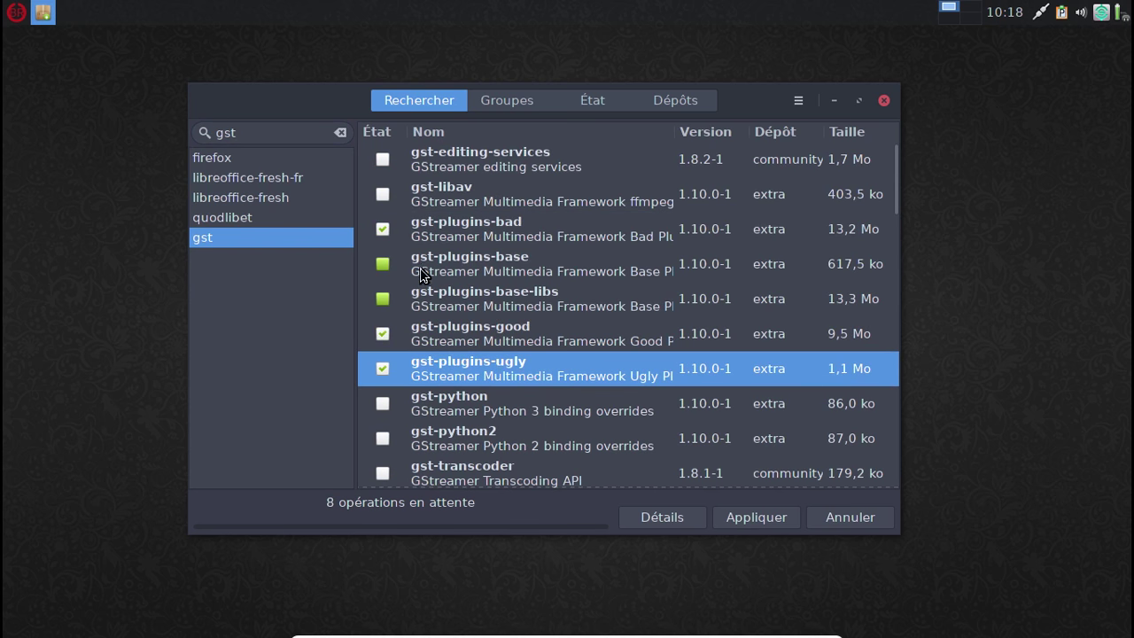
left_click(383, 195)
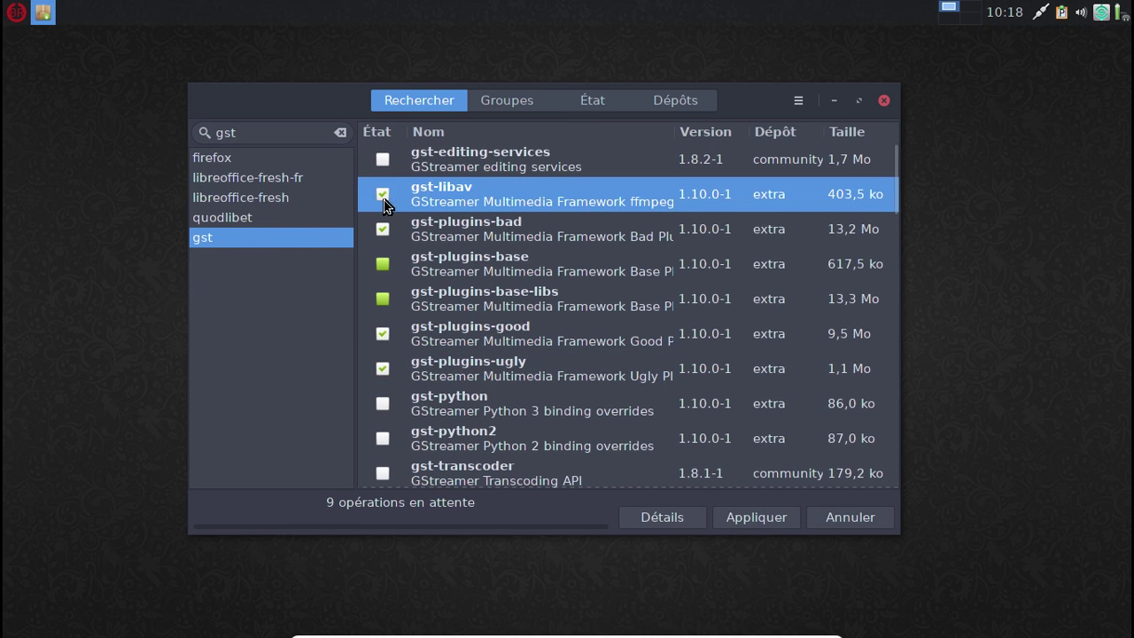
Apply the pending package installations and authenticate by entering the account password
left_click(742, 519)
left_click(742, 187)
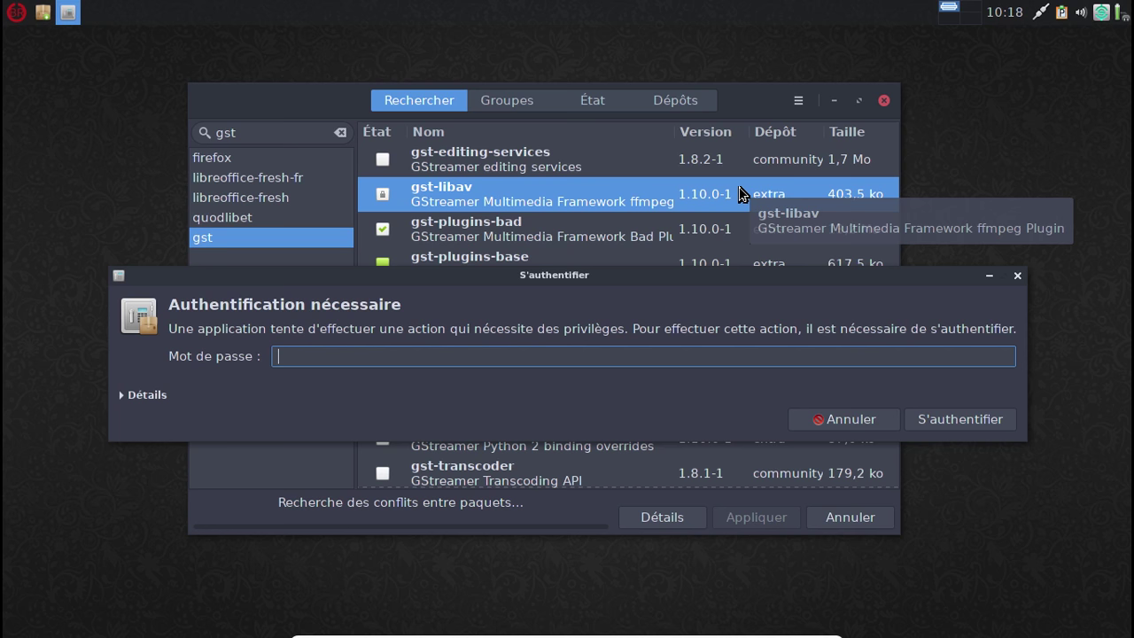
type("••••••••")
key("Return")
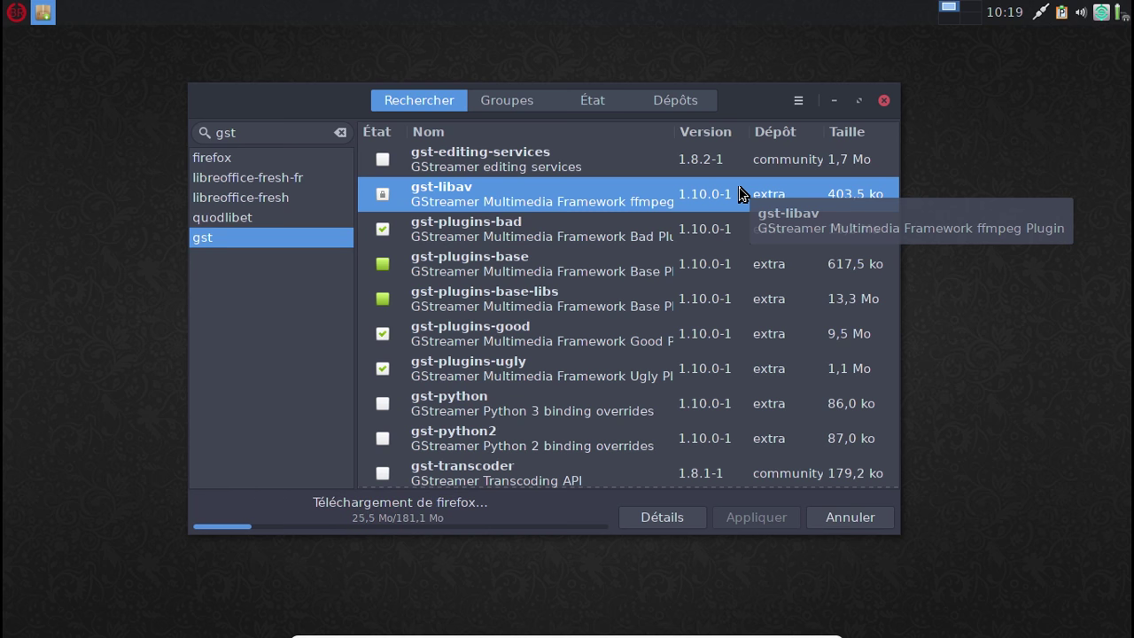
Look through the installed applications in the Système category
left_click(18, 19)
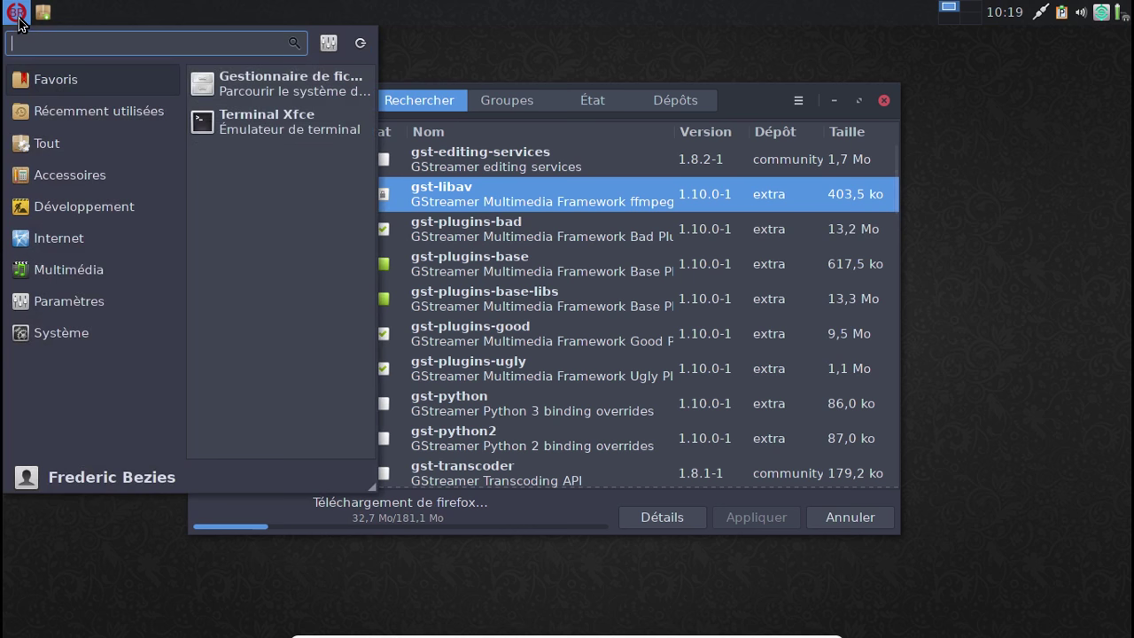
left_click(88, 306)
left_click(92, 332)
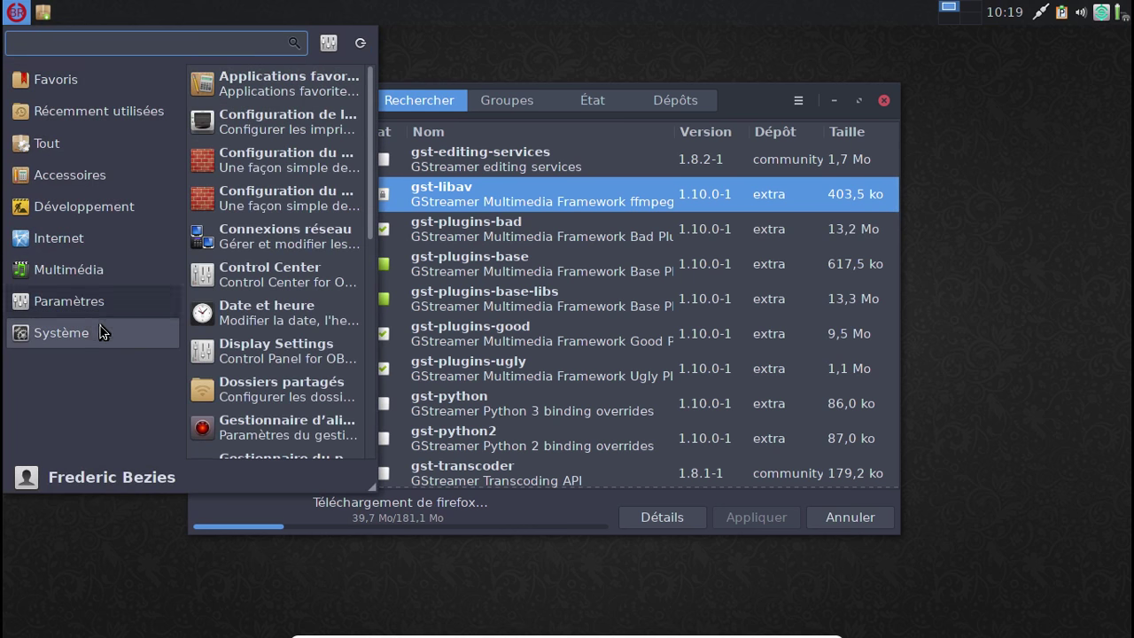
scroll(293, 200, "down", 7)
scroll(293, 204, "down", 1)
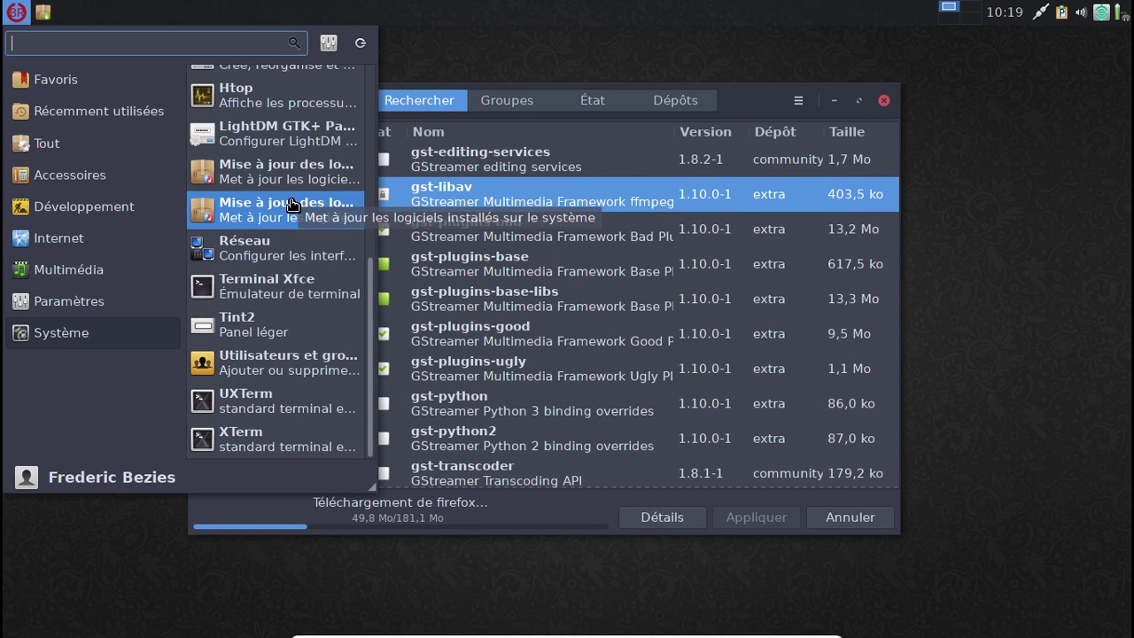
scroll(293, 205, "up", 2)
scroll(292, 212, "up", 2)
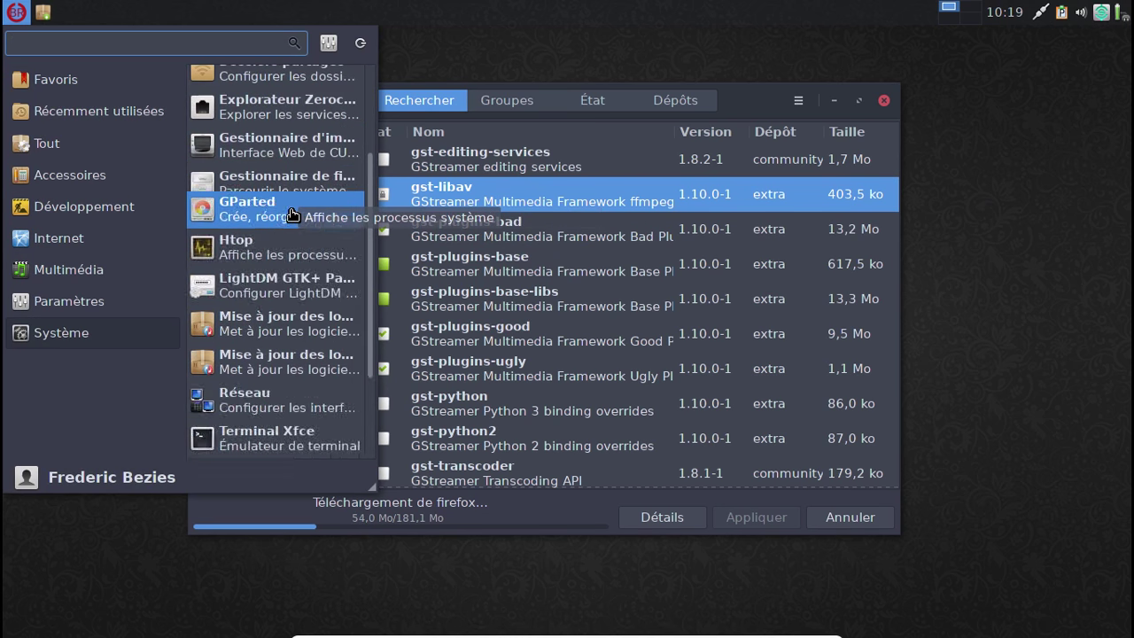
scroll(293, 215, "up", 3)
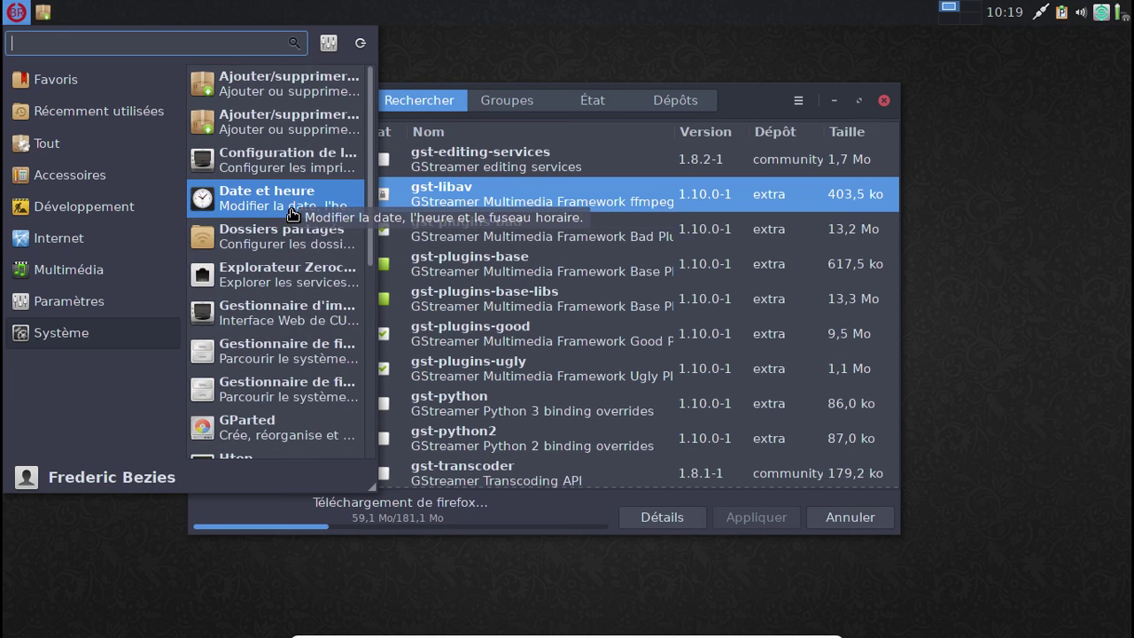
Look through the configuration tools in the Paramètres category, including the OBRevenge Pacman Mirrorlist Tool
left_click(83, 300)
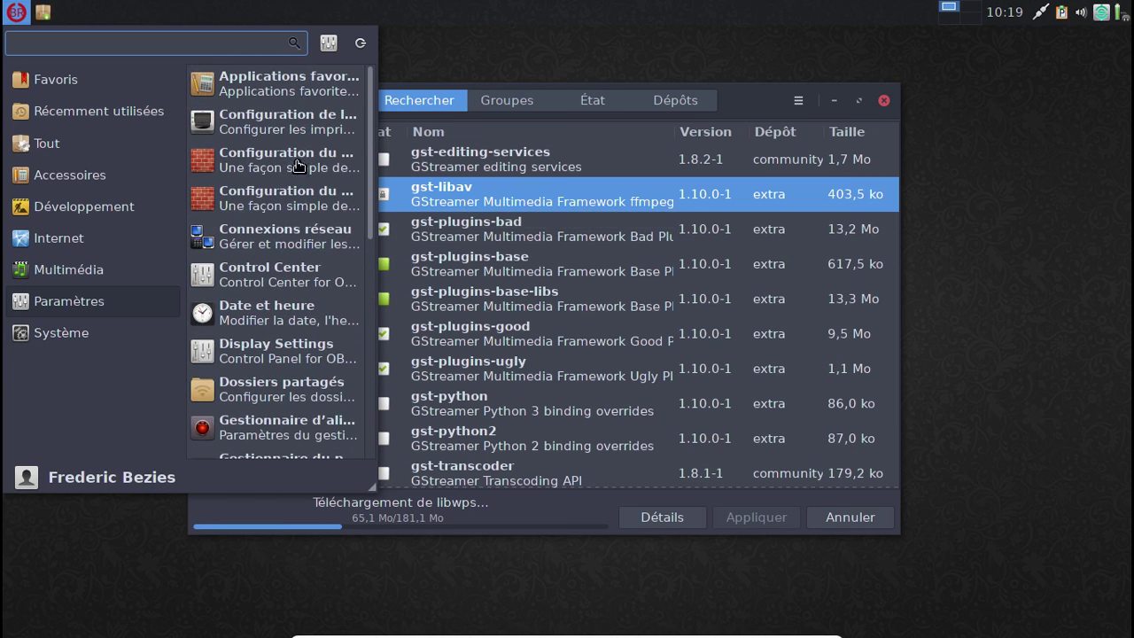
scroll(301, 157, "down", 4)
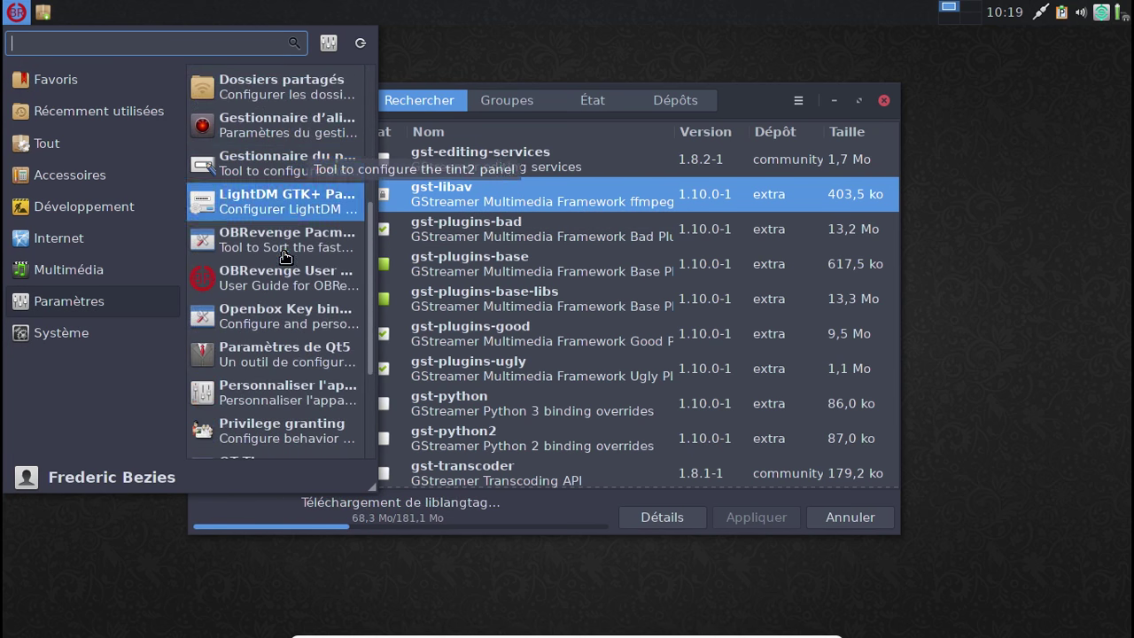
key("Down")
key("Down")
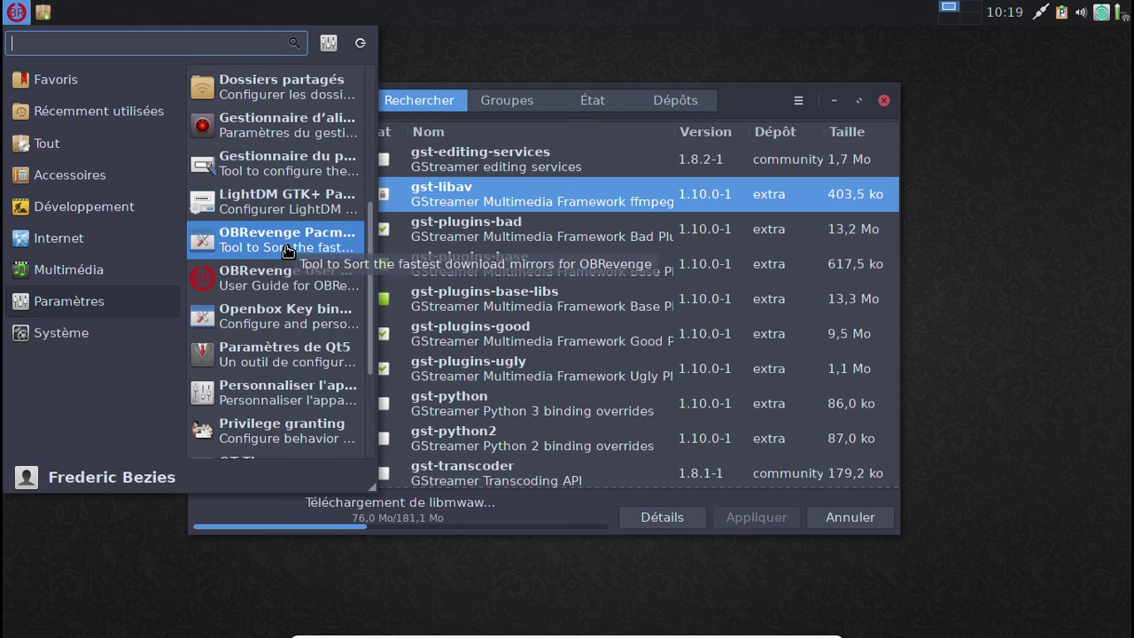
scroll(287, 251, "down", 5)
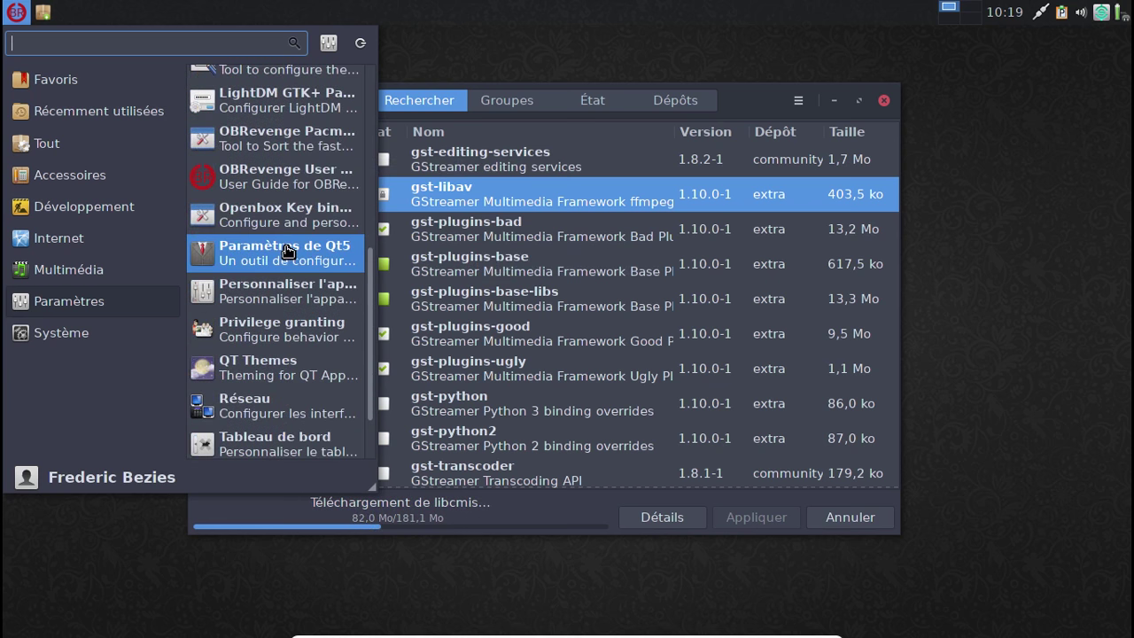
scroll(287, 251, "up", 3)
scroll(287, 251, "up", 4)
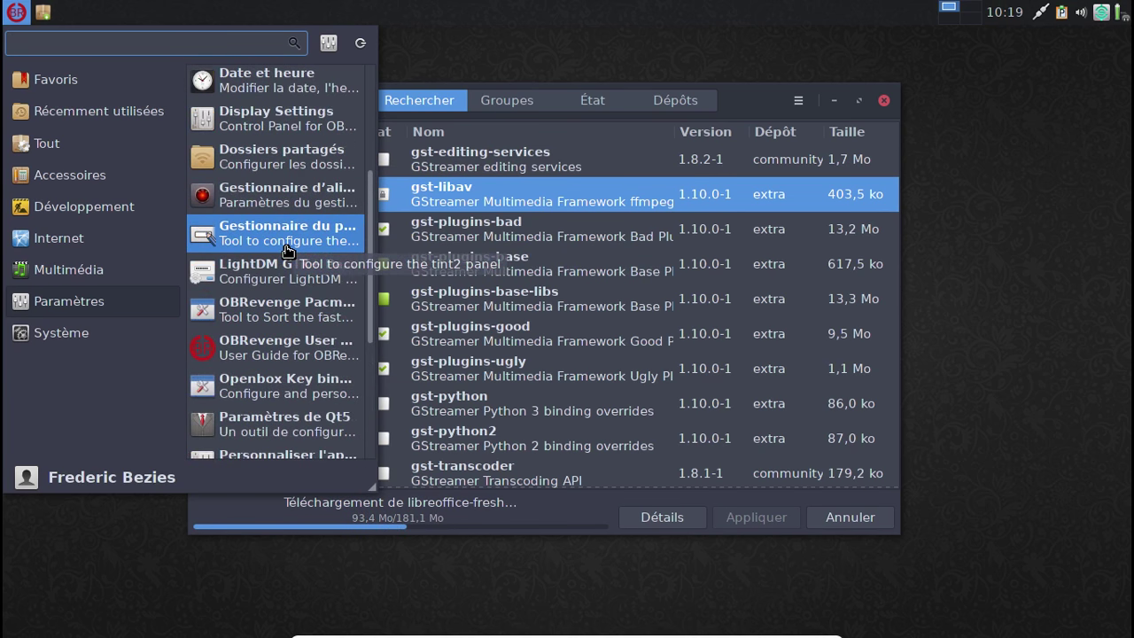
Open Display Settings to view the monitor's resolution and refresh rate, and close it without changes
scroll(287, 251, "up", 1)
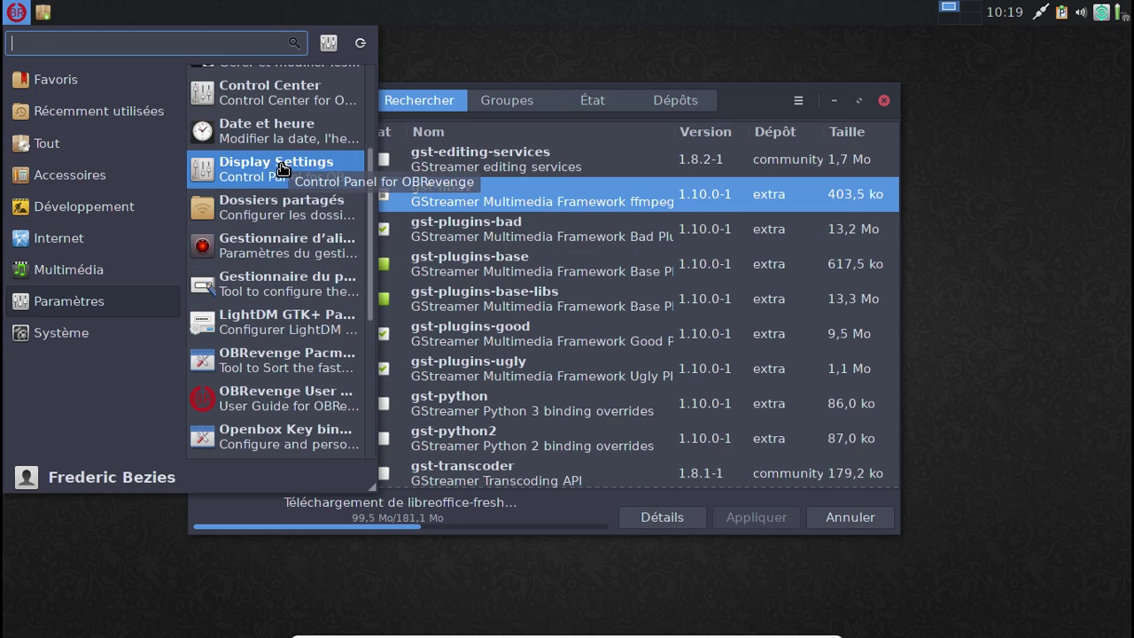
left_click(280, 170)
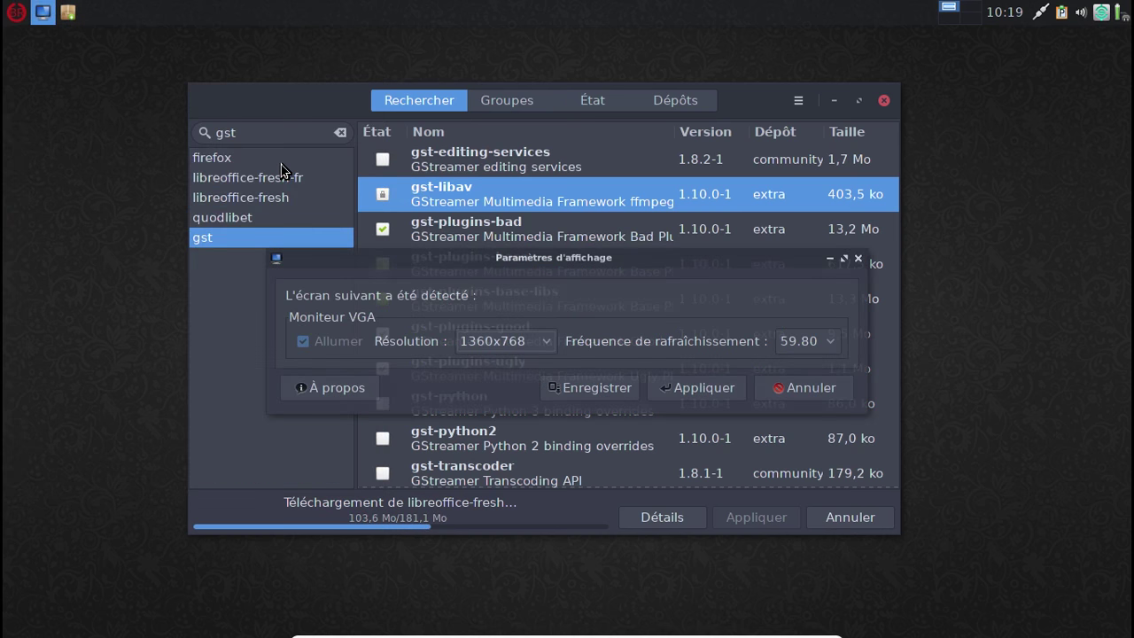
left_click(788, 387)
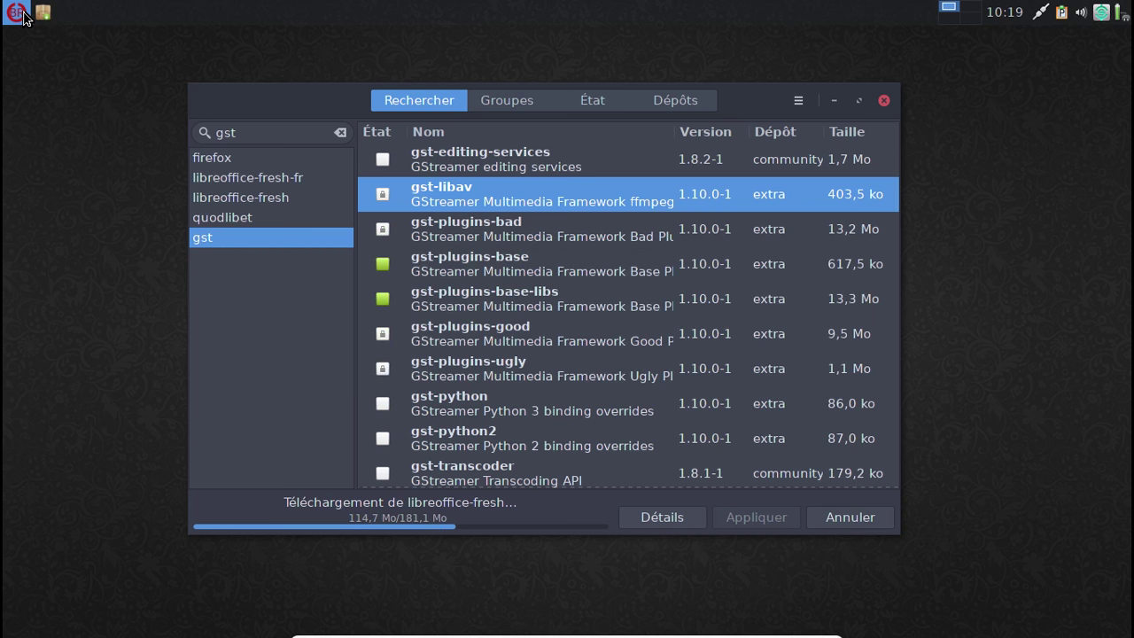
Search the installed applications for ob and launch the OBRevenge Control Center
left_click(15, 12)
type("ob")
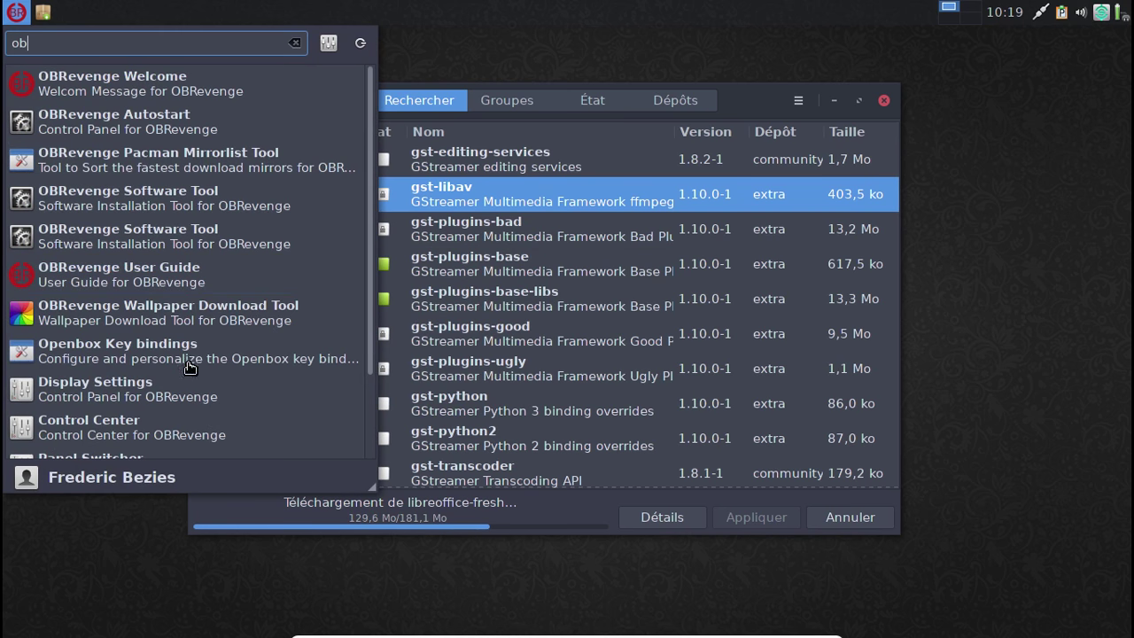
left_click(155, 437)
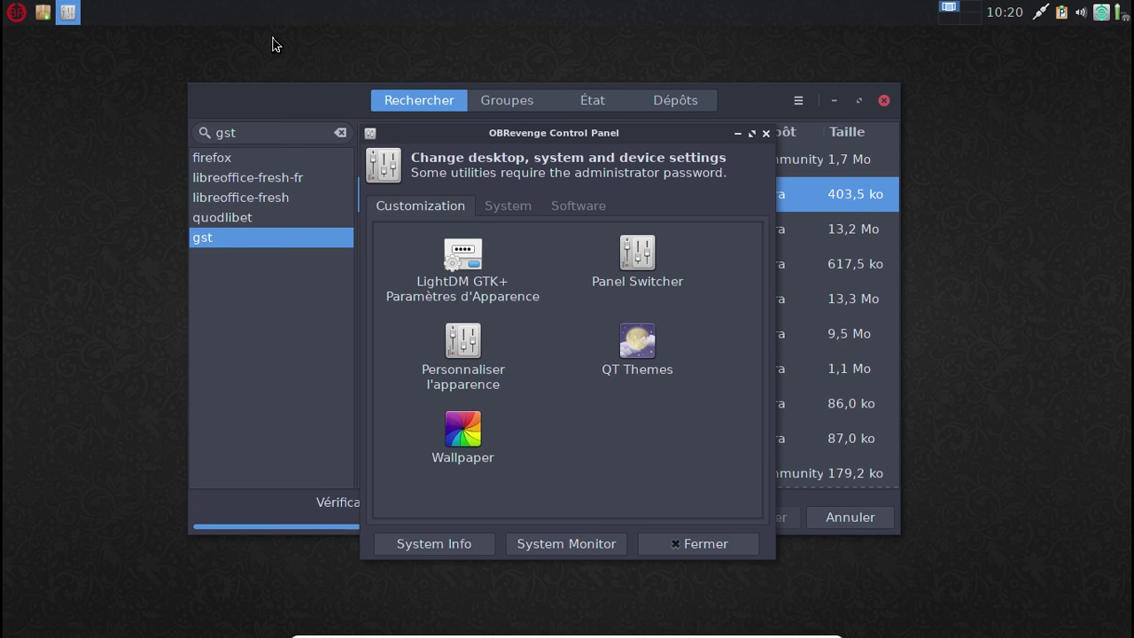
Examine the System and Software tools of the OBRevenge Control Panel and return to the Customization tools
left_click(528, 213)
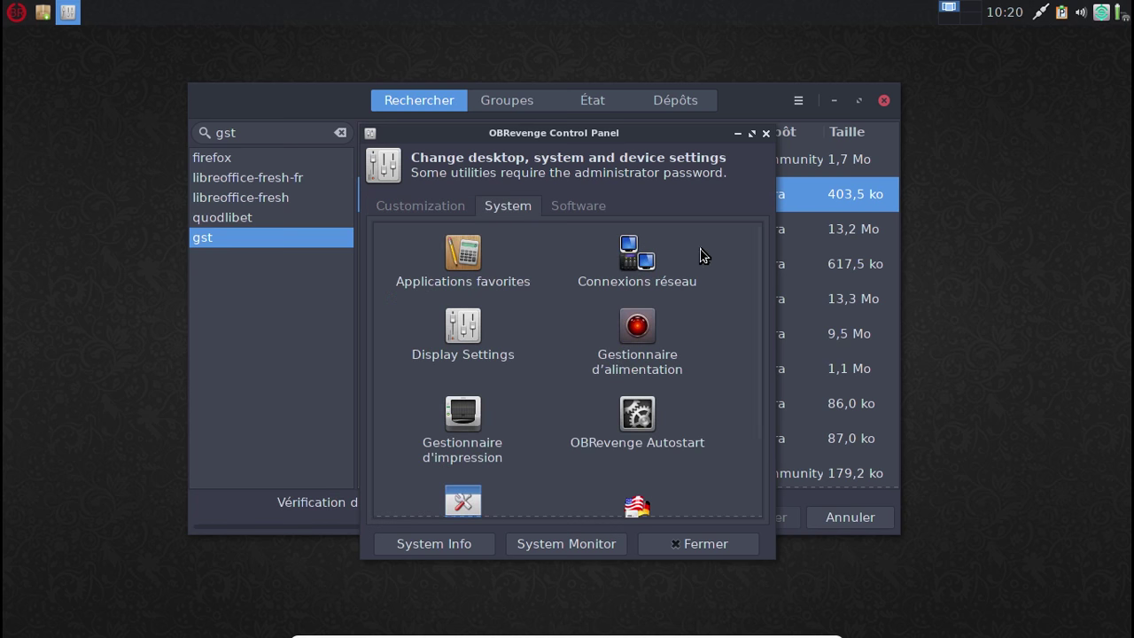
scroll(719, 251, "down", 2)
scroll(718, 248, "down", 1)
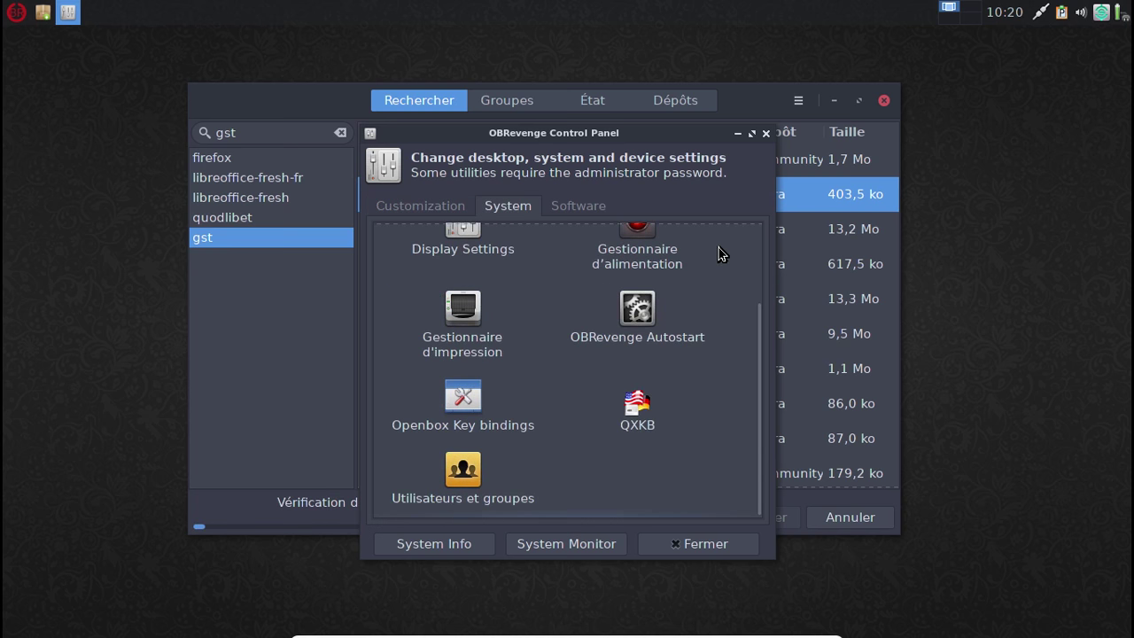
scroll(718, 248, "up", 3)
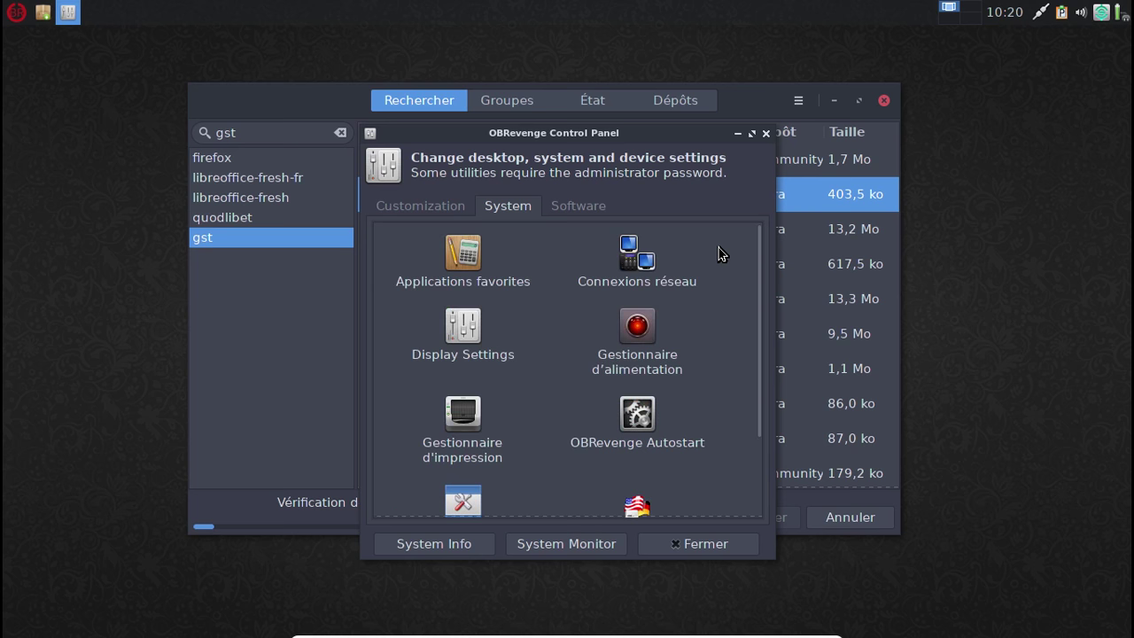
left_click(597, 211)
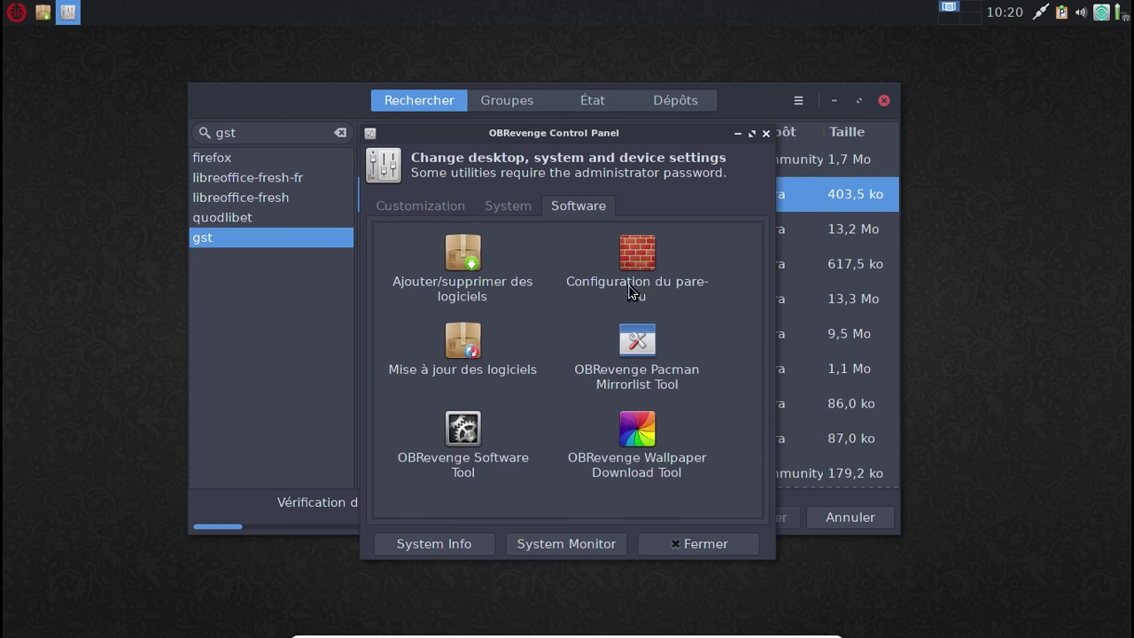
left_click(434, 209)
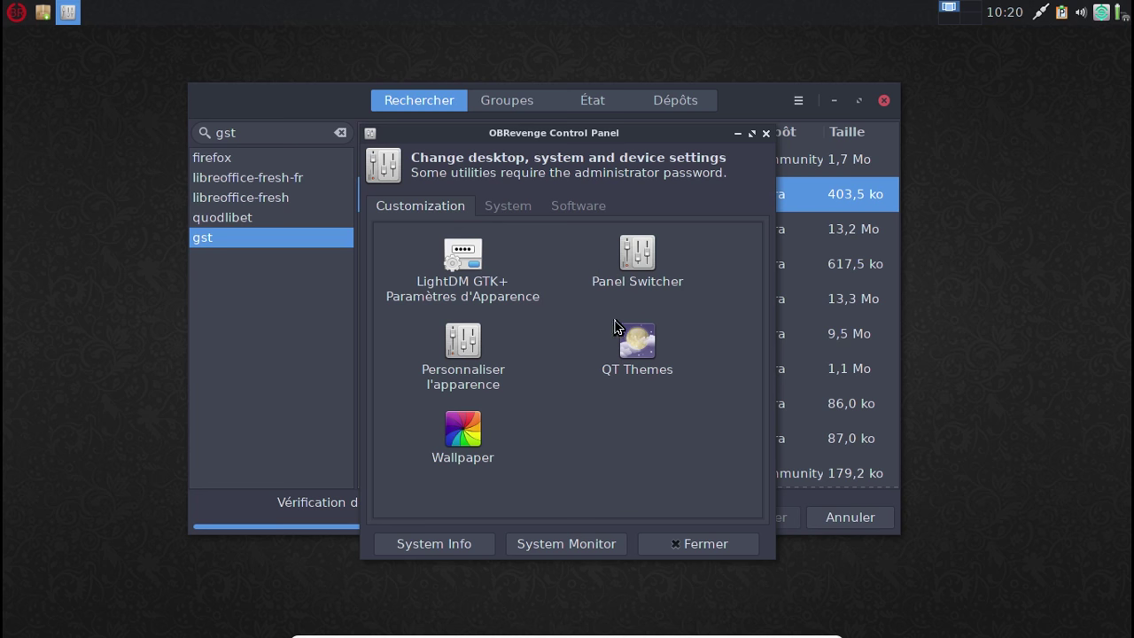
Open the Panel Switcher and try the Tint2 panel and the LXPanel, viewing the latter's applications menu
double_click(639, 266)
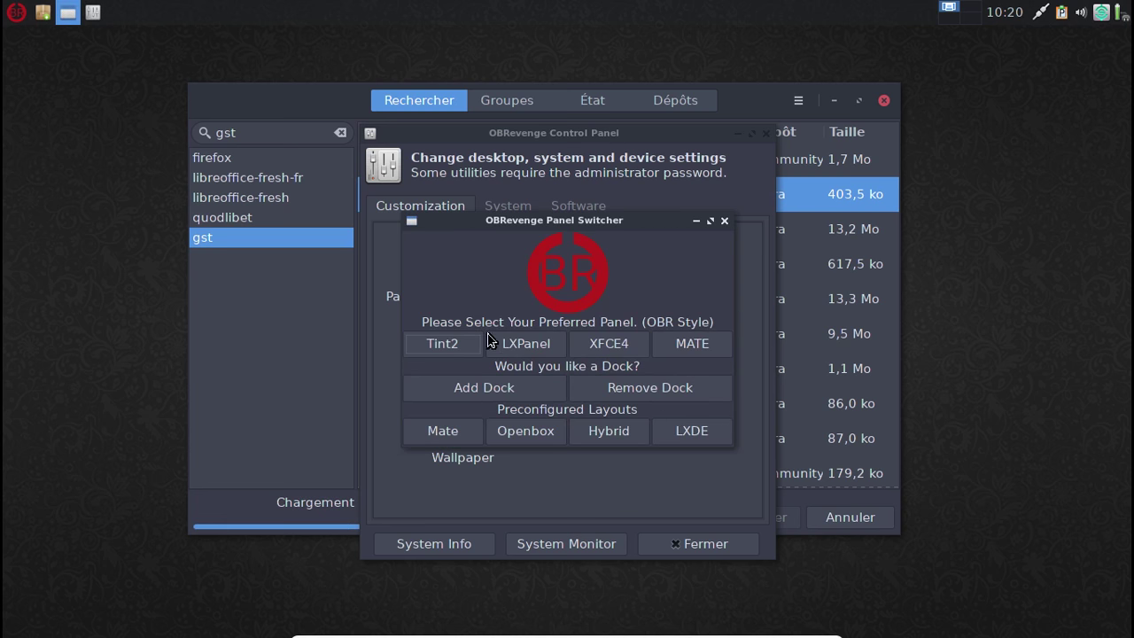
left_click(460, 344)
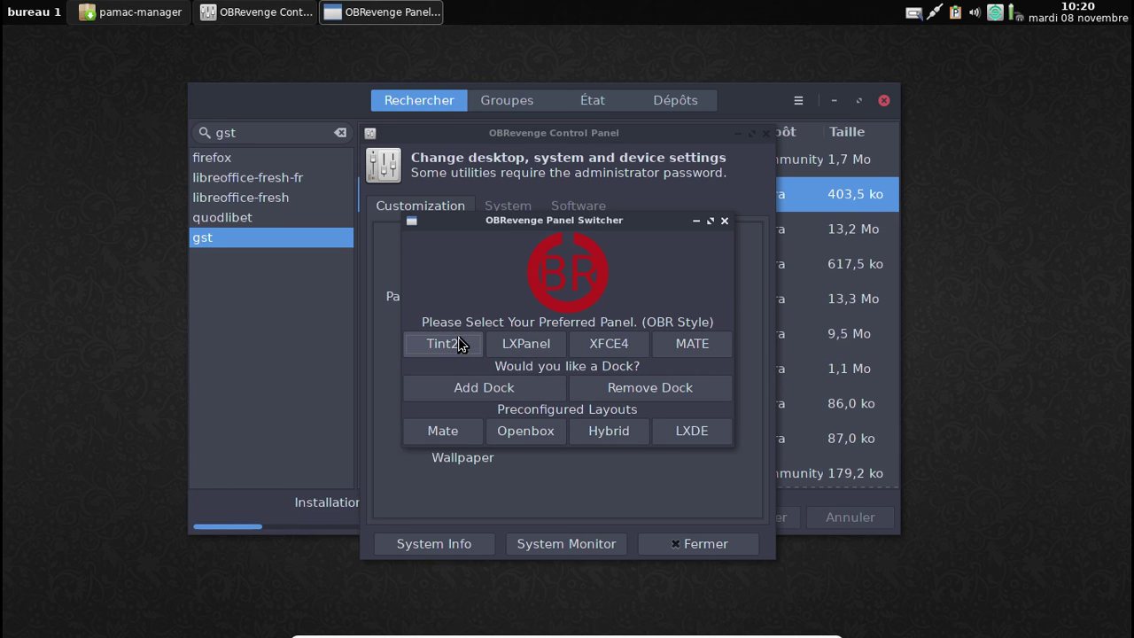
left_click(523, 345)
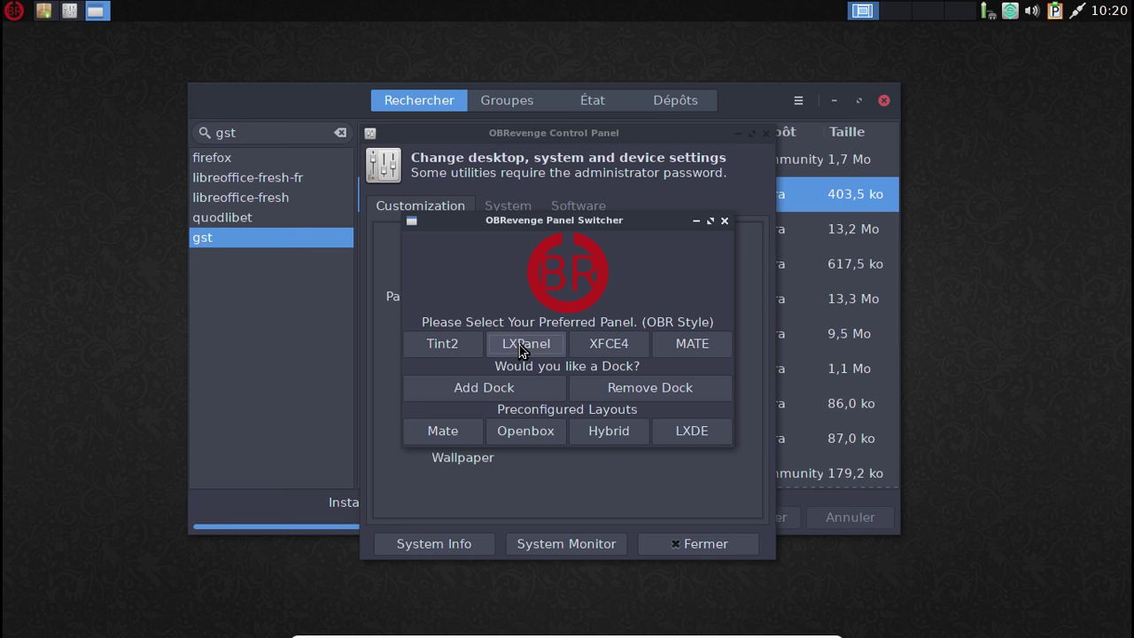
left_click(19, 15)
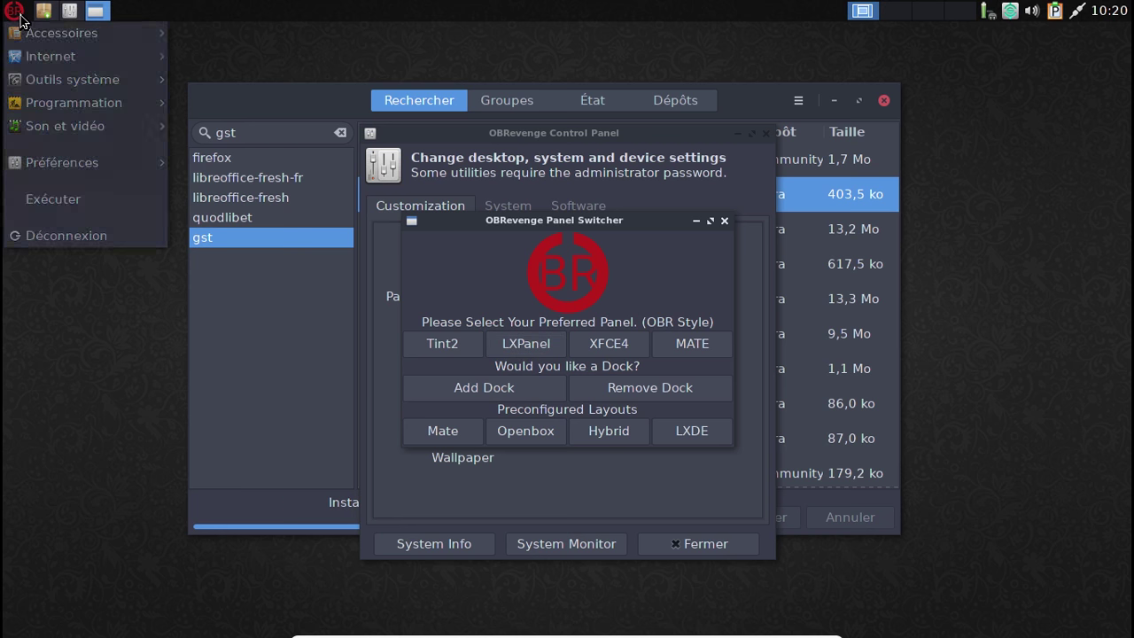
left_click(18, 15)
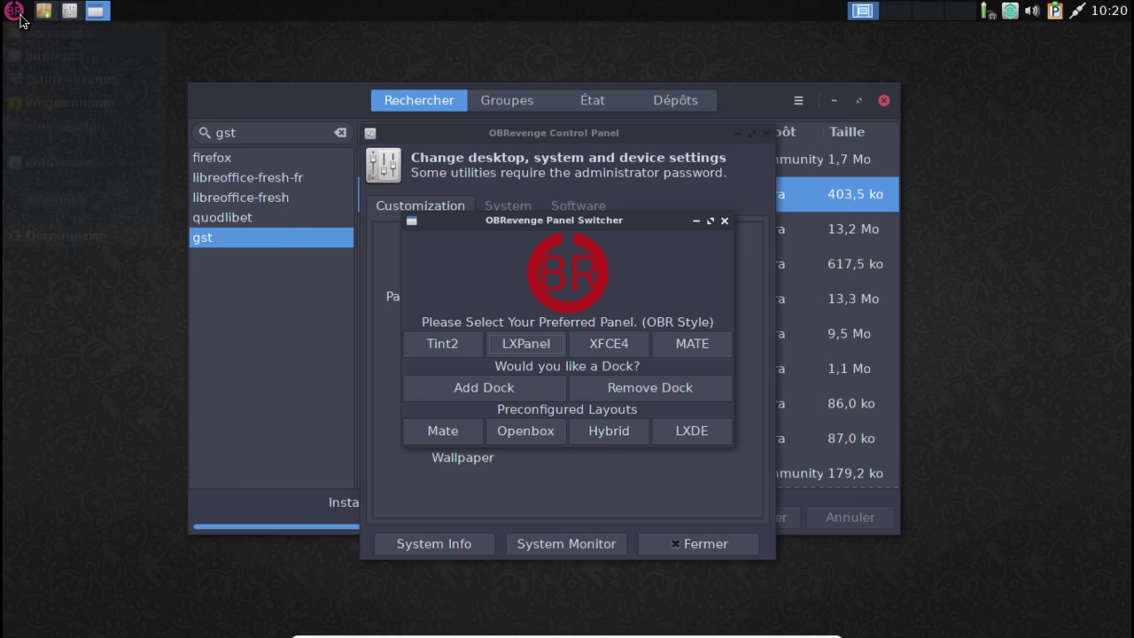
Try the XFCE4 and MATE panels, view MATE's Applications menu, and switch back to the XFCE4 panel
left_click(610, 345)
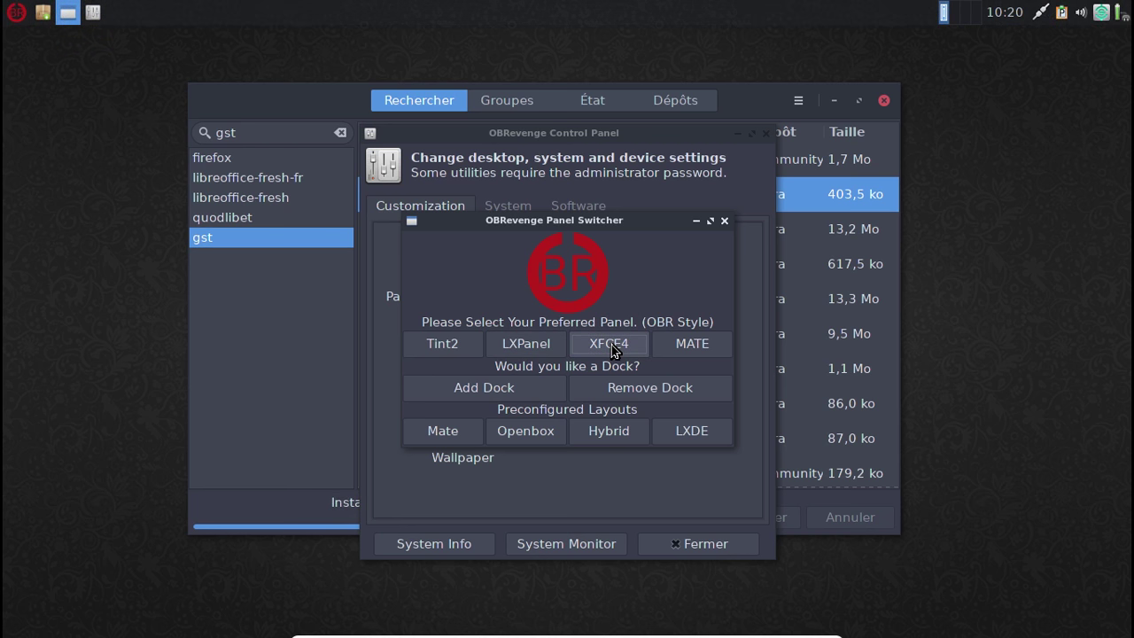
left_click(690, 350)
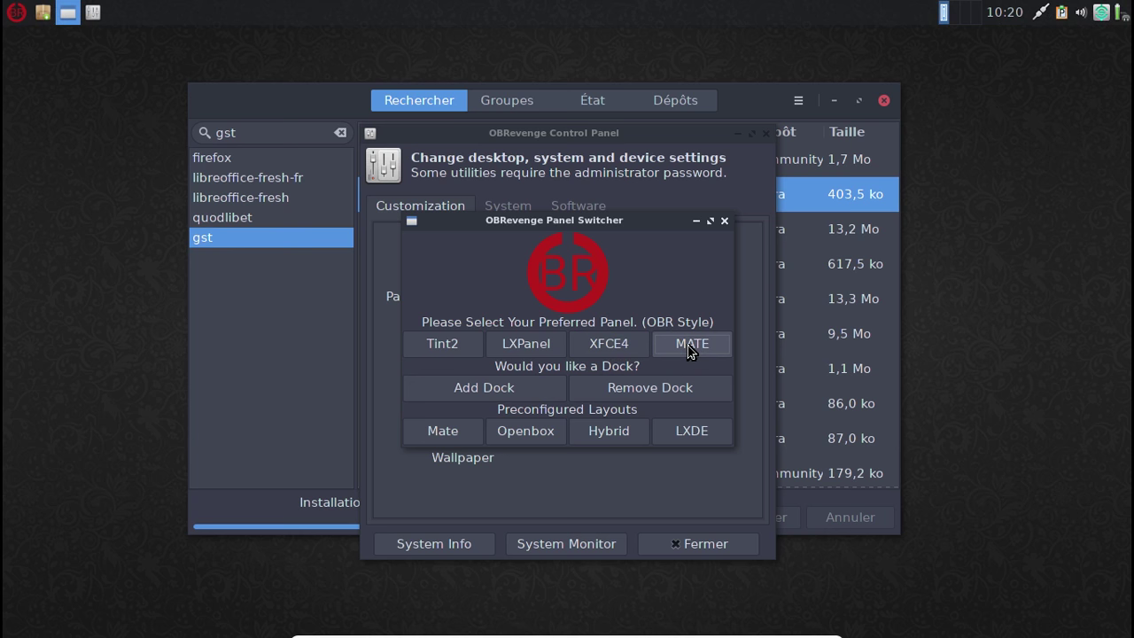
left_click(690, 350)
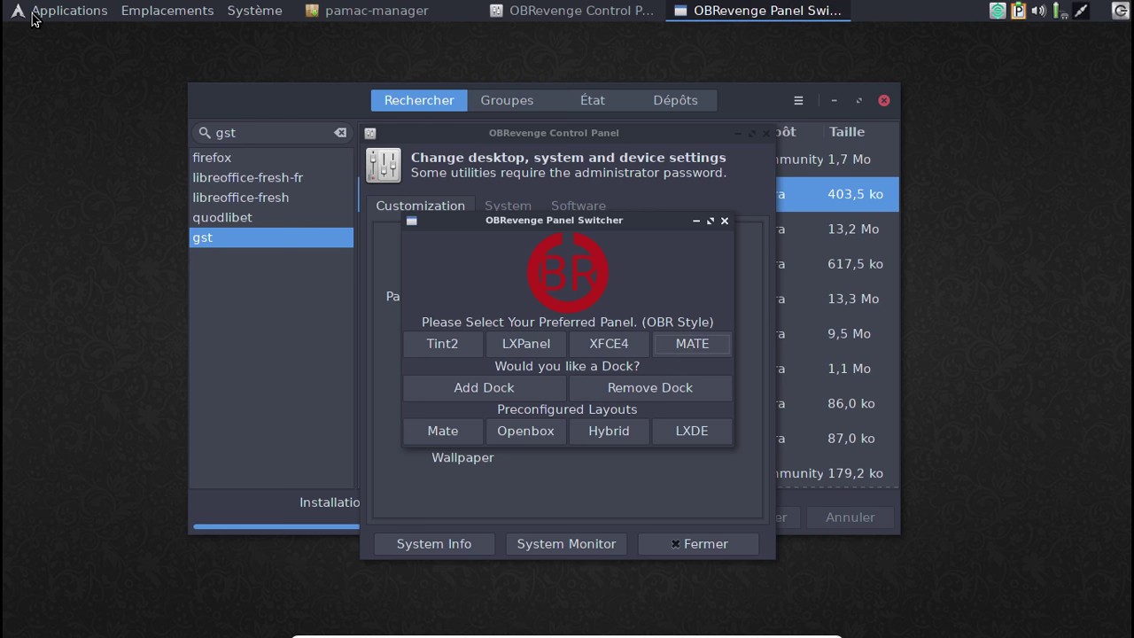
left_click(34, 16)
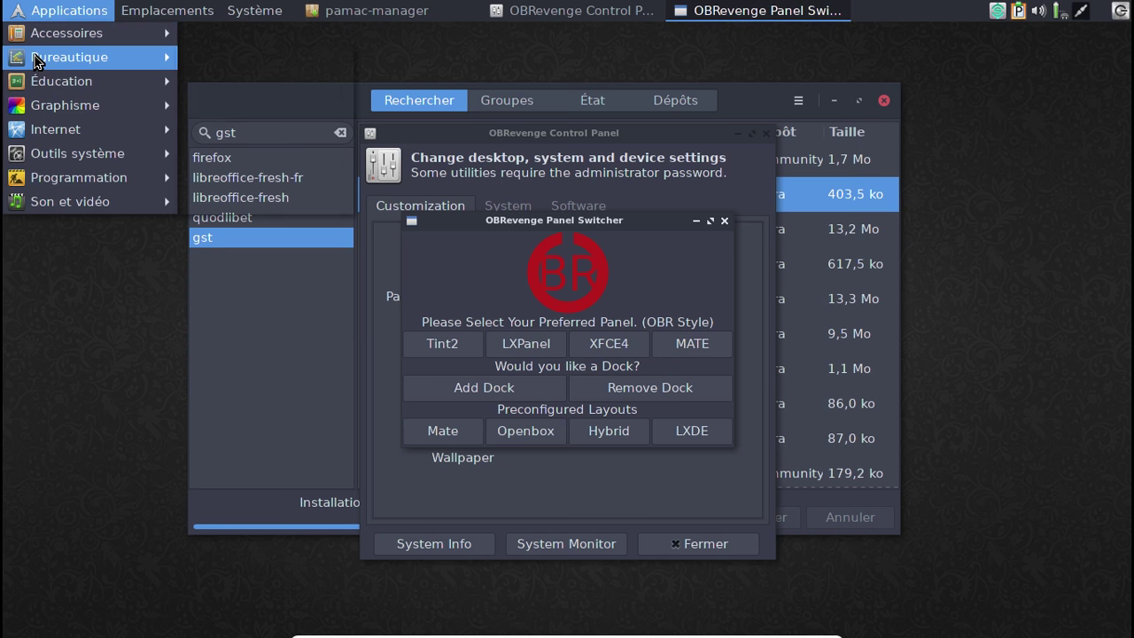
left_click(35, 57)
left_click(26, 7)
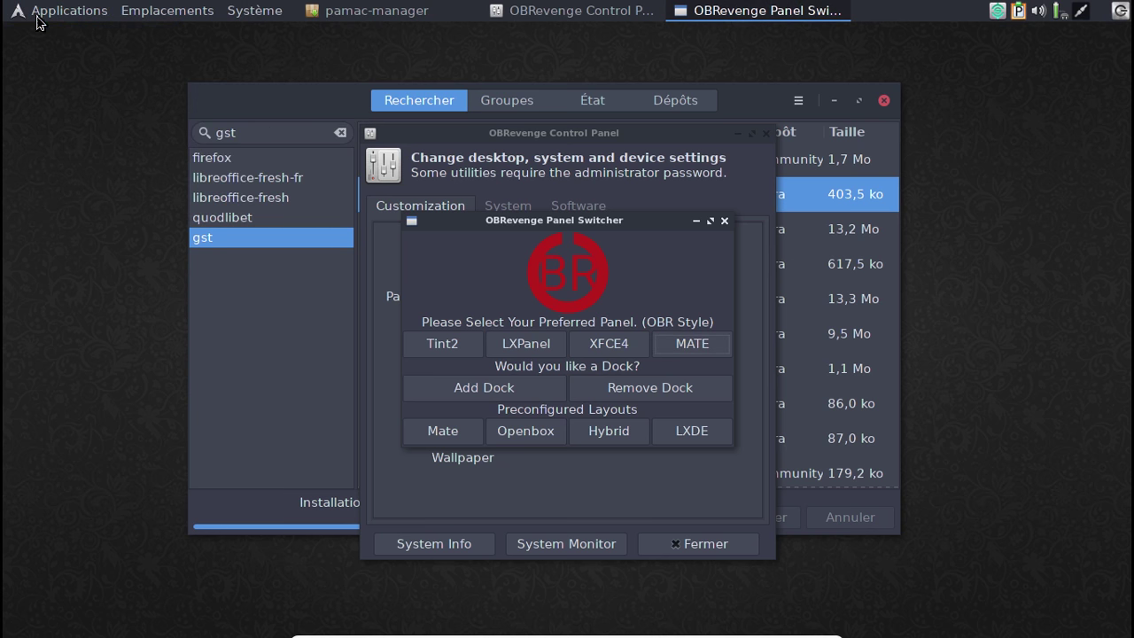
left_click(596, 348)
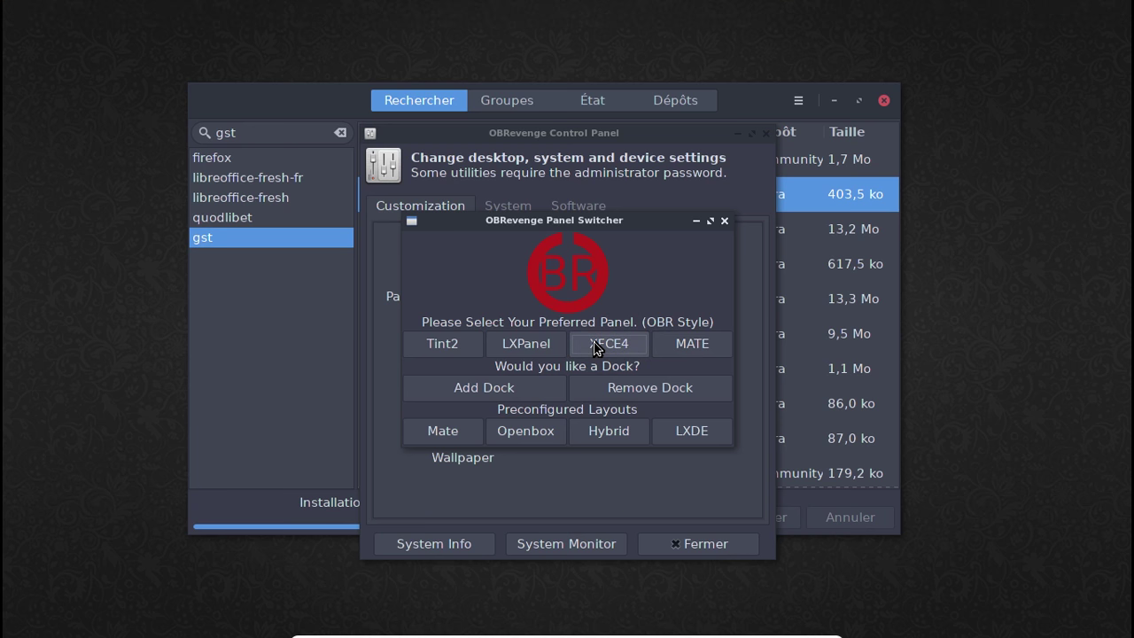
Add a dock to the desktop and close the package manager window
left_click(510, 399)
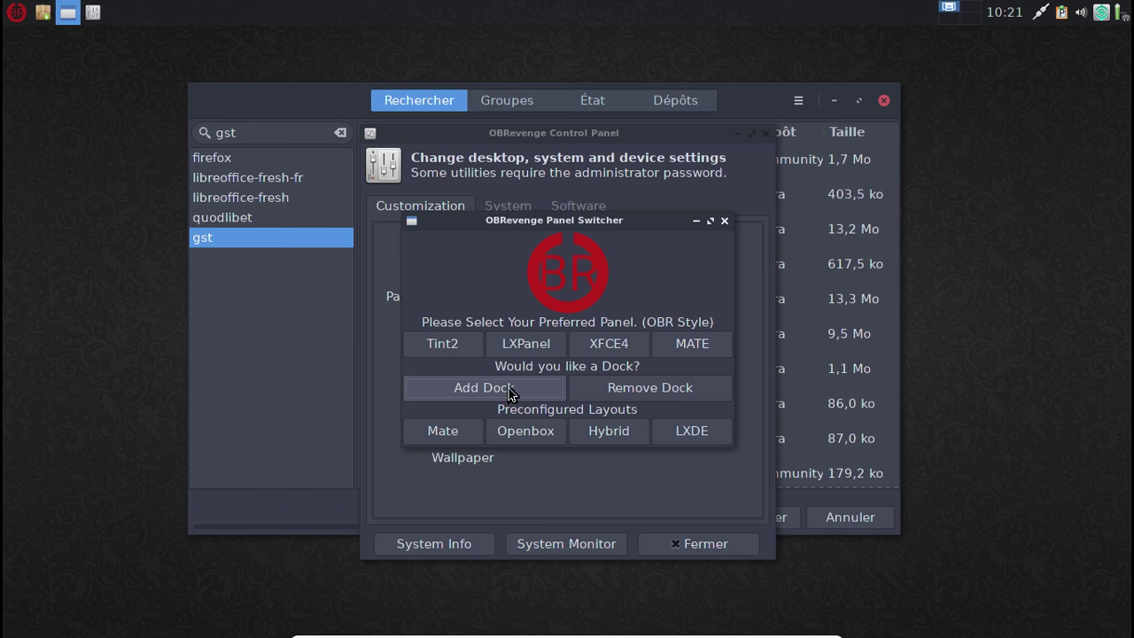
left_click(885, 101)
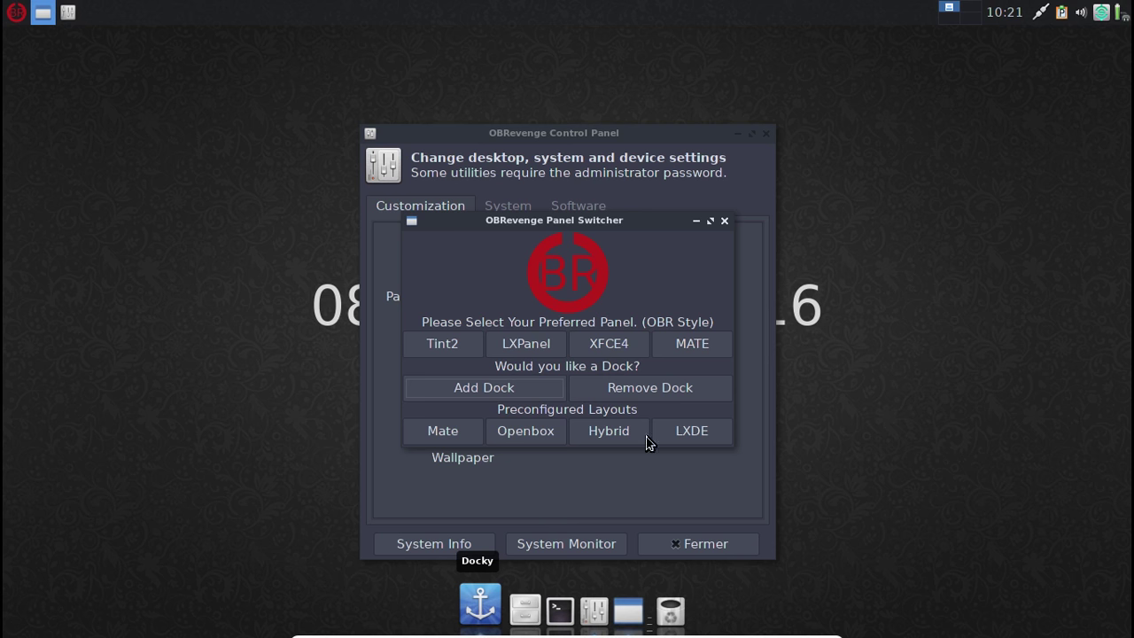
Remove the dock from the desktop and close the Panel Switcher
left_click(635, 395)
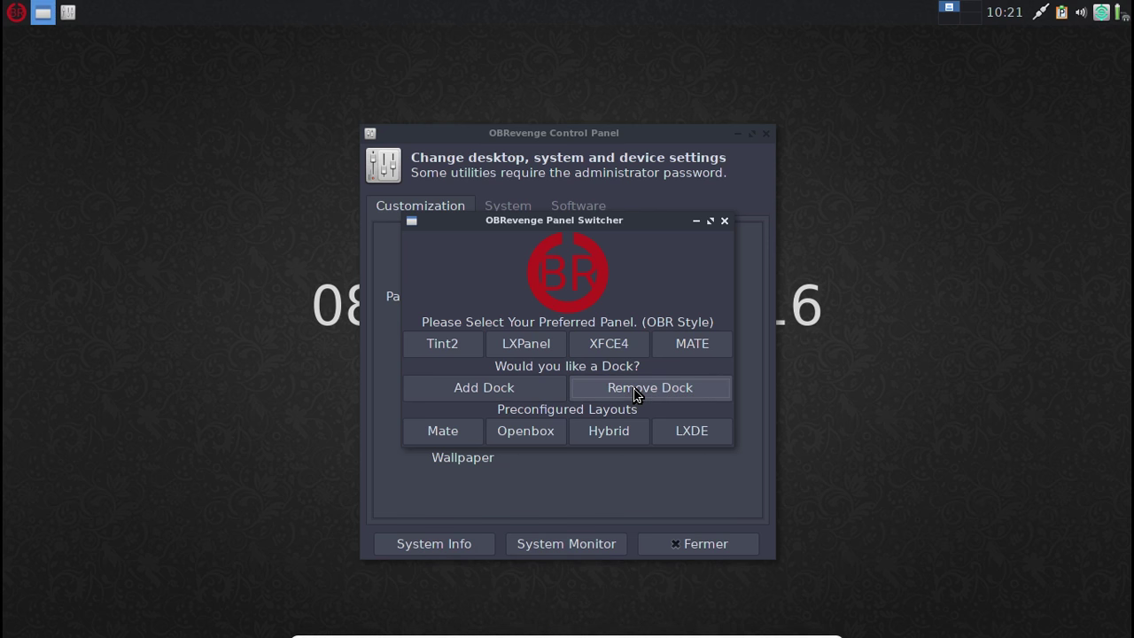
left_click(724, 221)
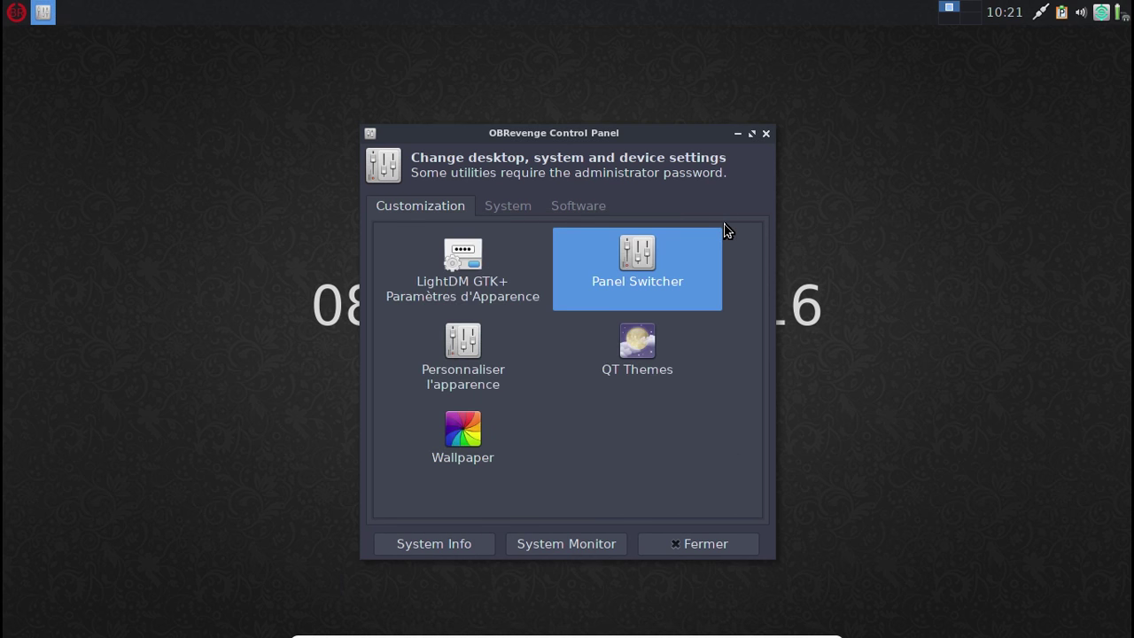
Open the appearance customization window, preview other interface themes such as Arc-Darker, and return to Arc-Dark
left_click(459, 352)
double_click(459, 352)
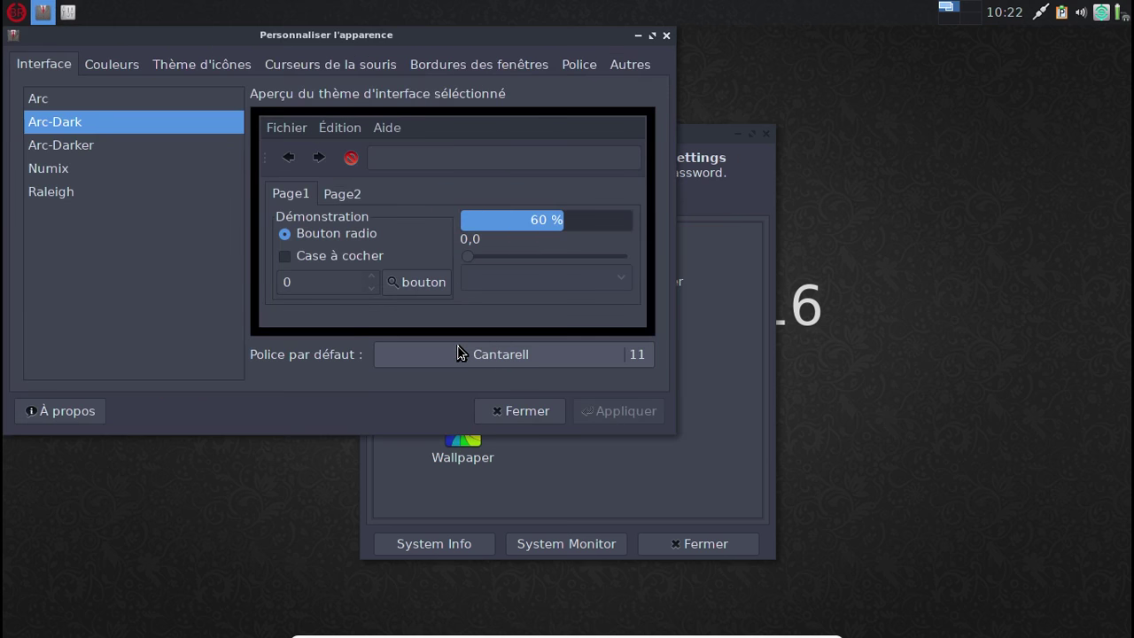
left_click(58, 99)
left_click(62, 121)
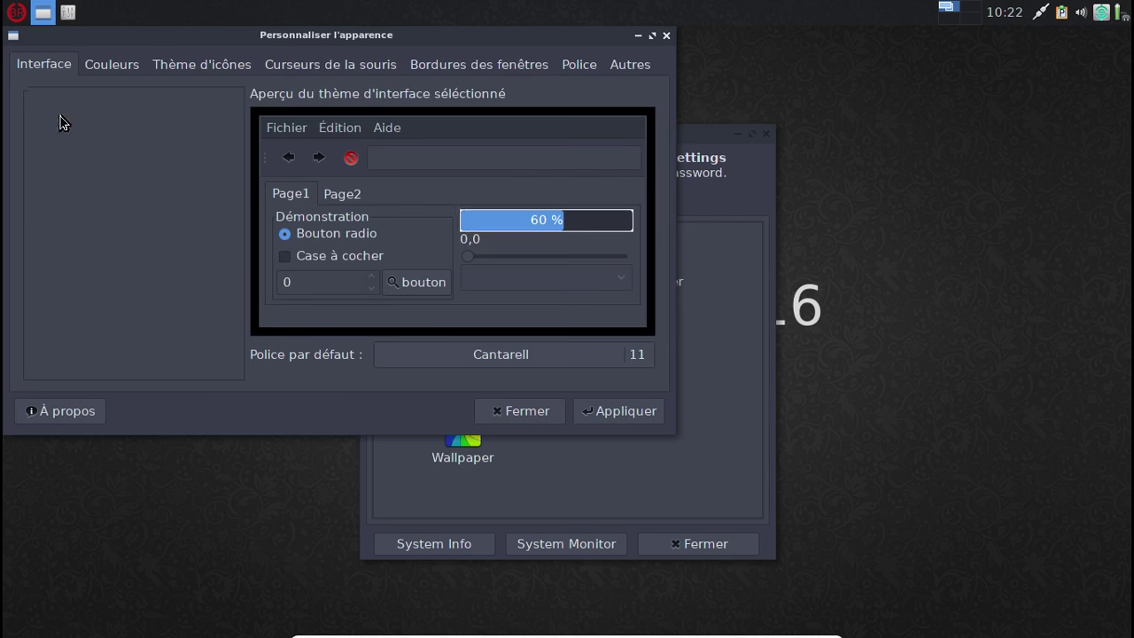
left_click(64, 148)
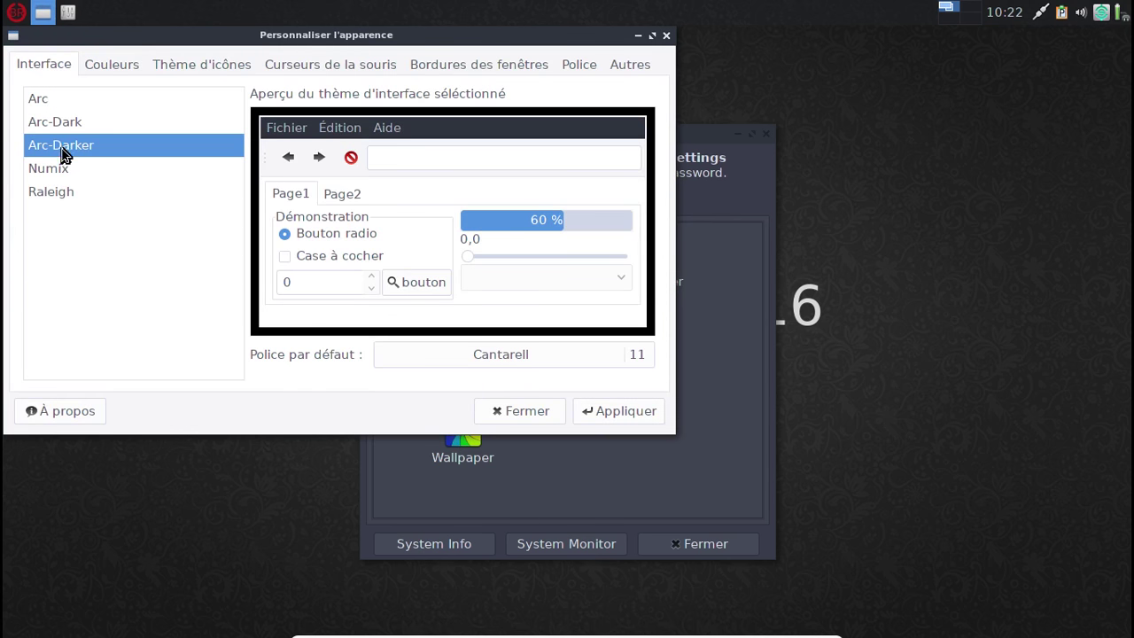
left_click(62, 129)
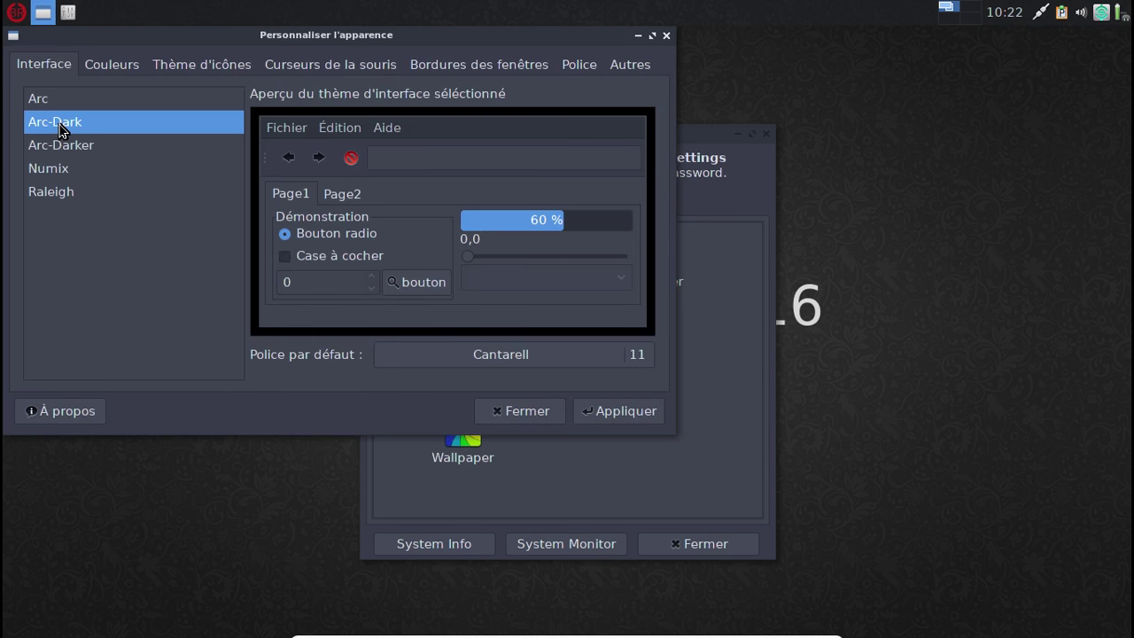
Review the colour, icon theme, mouse cursor, window border, font and other appearance settings, and close the customization window
left_click(111, 70)
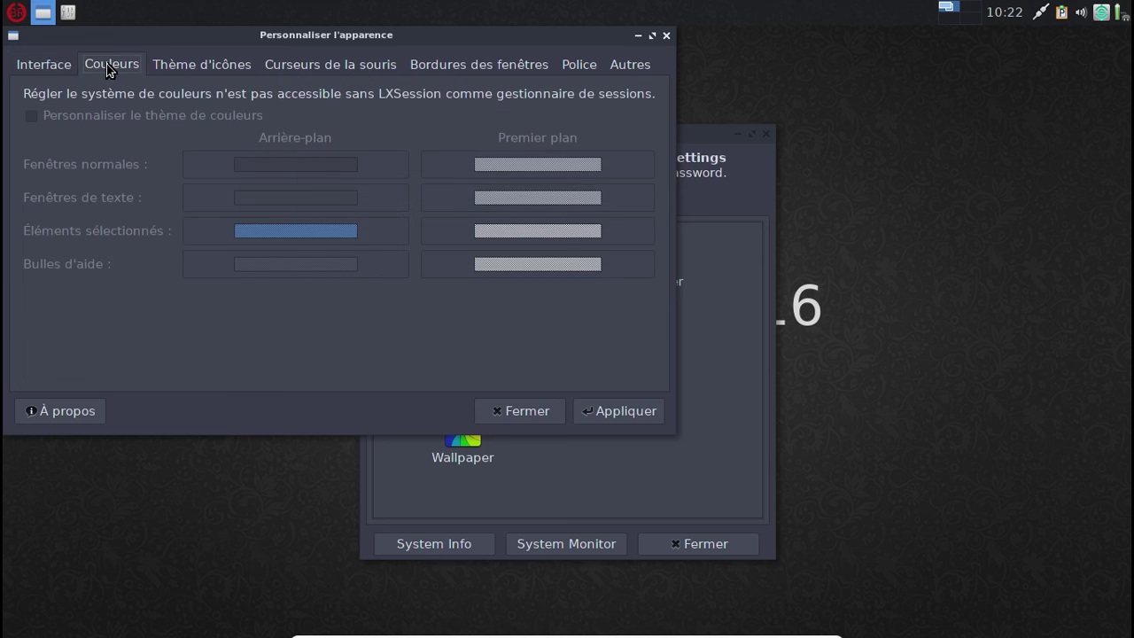
left_click(186, 71)
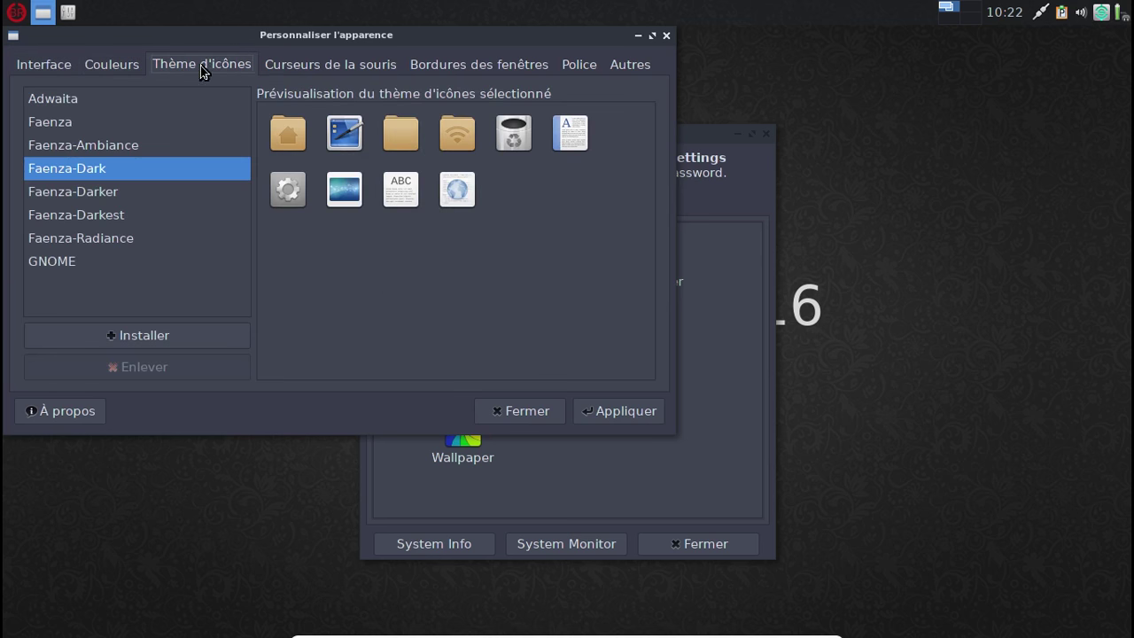
left_click(288, 69)
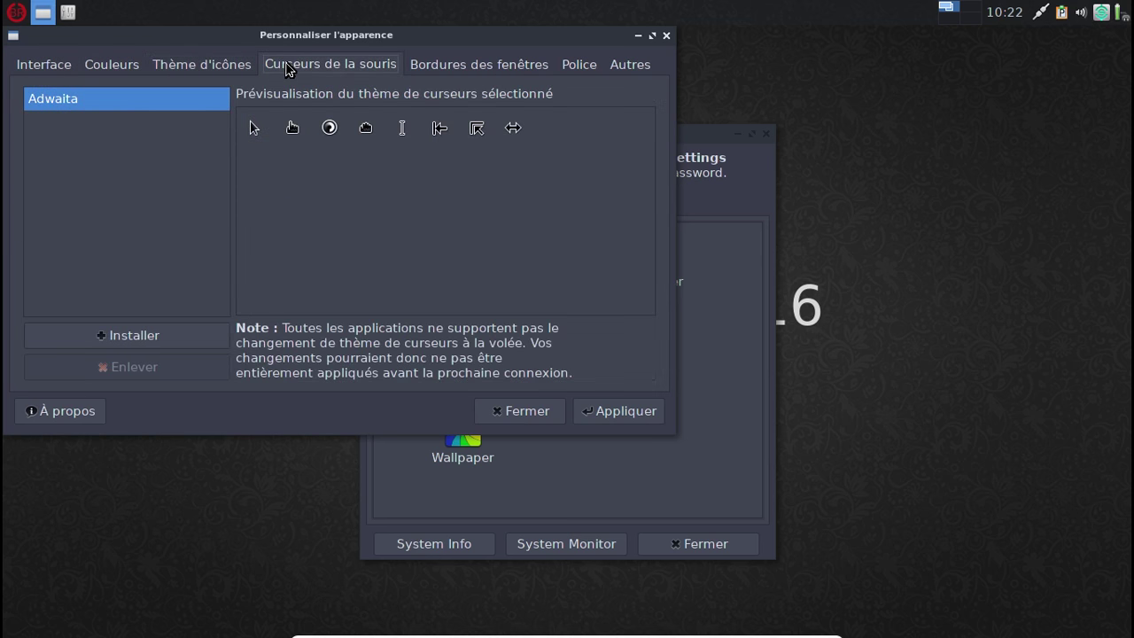
left_click(469, 65)
left_click(563, 70)
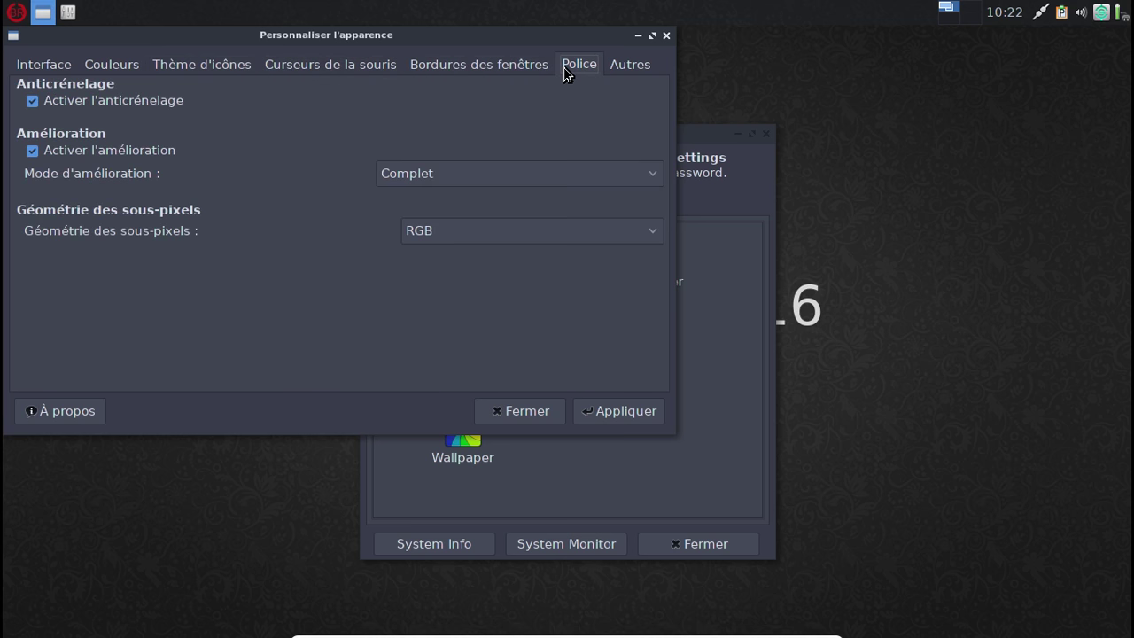
left_click(640, 71)
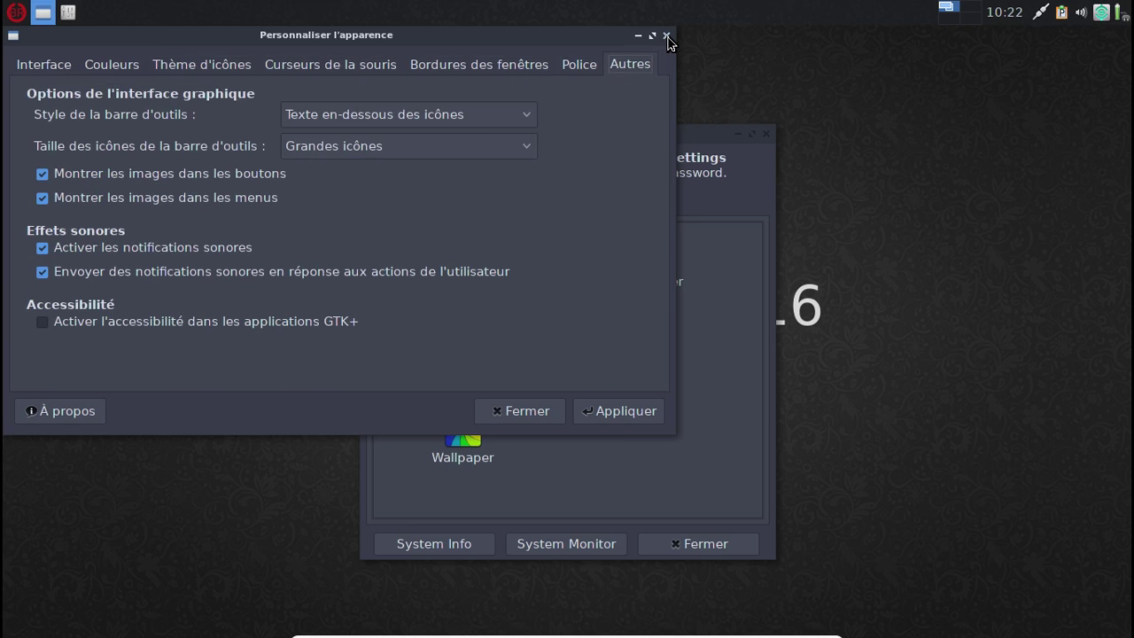
left_click(667, 35)
Open the wallpaper chooser and apply the lakeside landscape with a cloudy blue sky as the desktop background
double_click(471, 433)
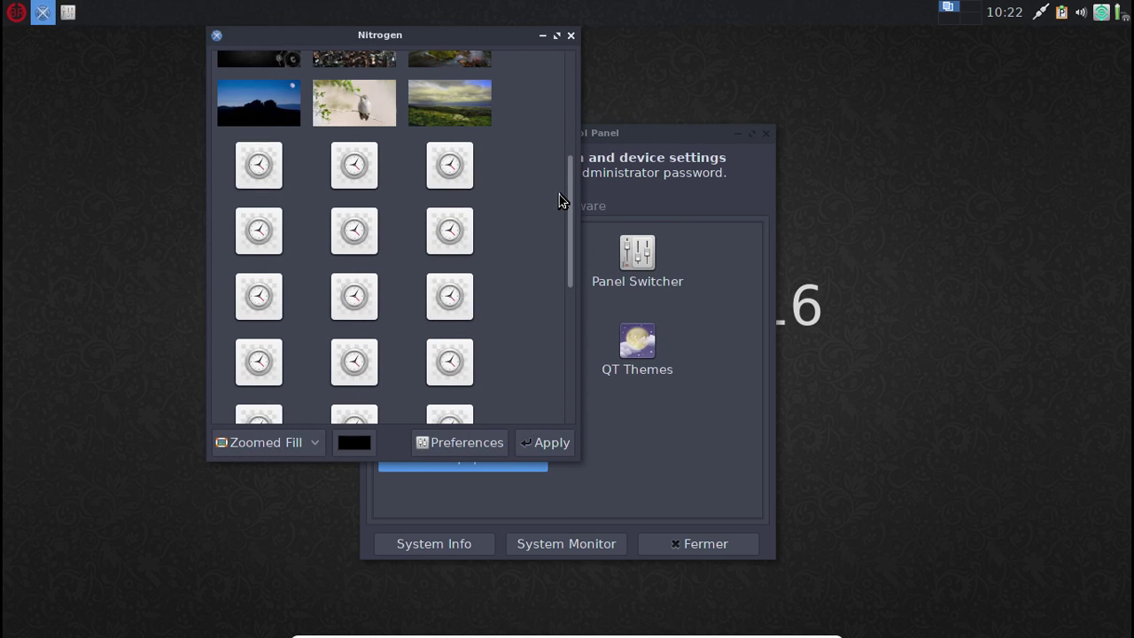
left_click_drag(571, 193, 574, 399)
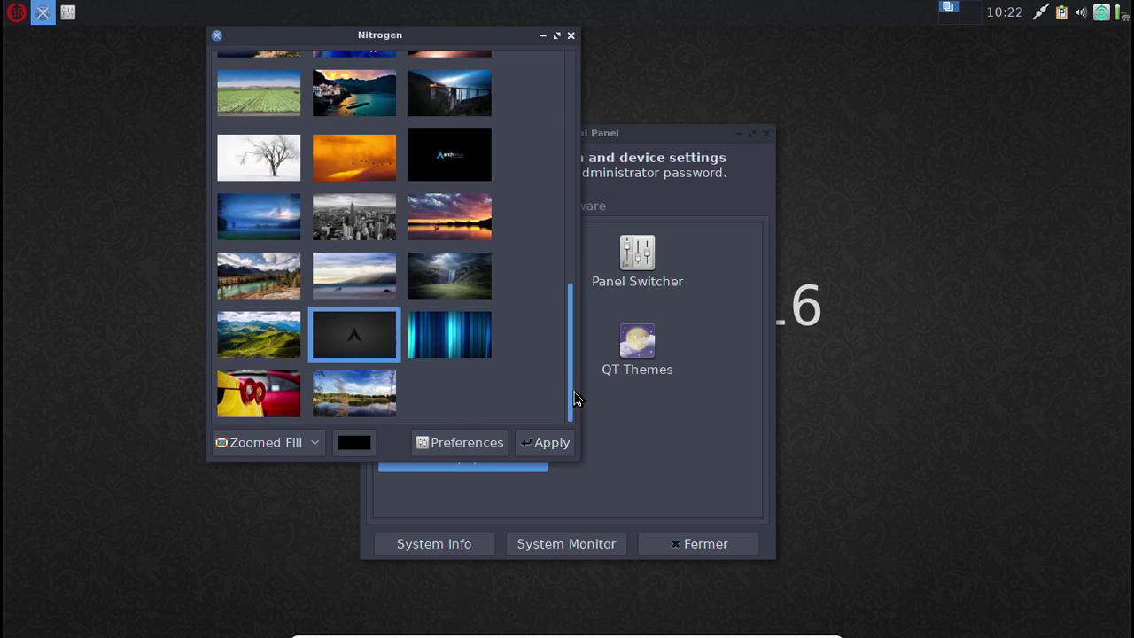
left_click(374, 396)
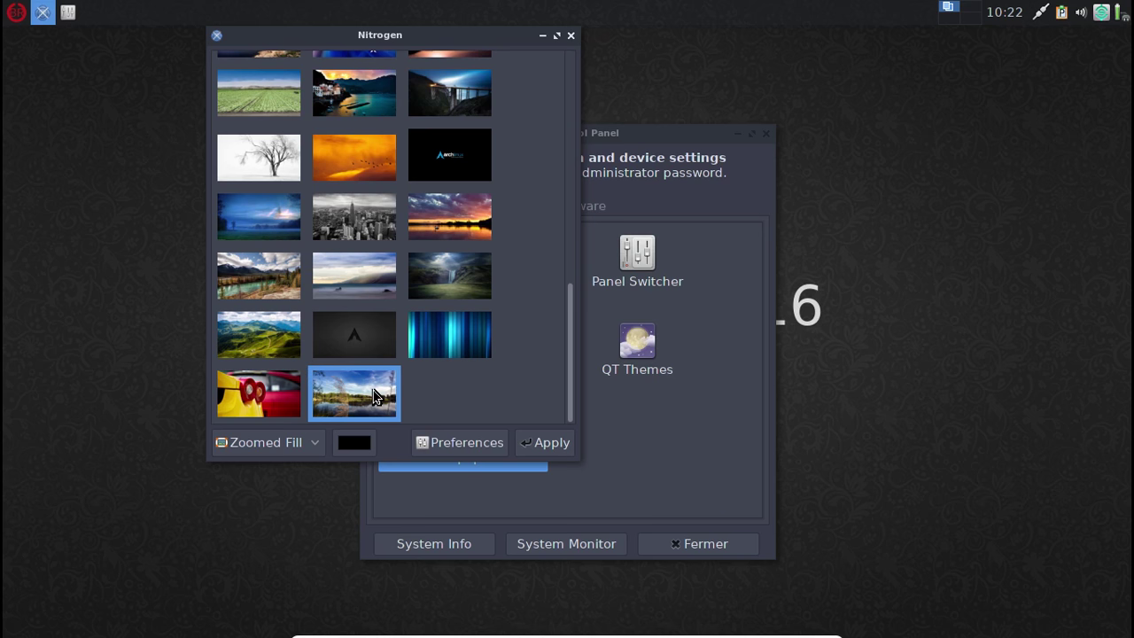
left_click(532, 443)
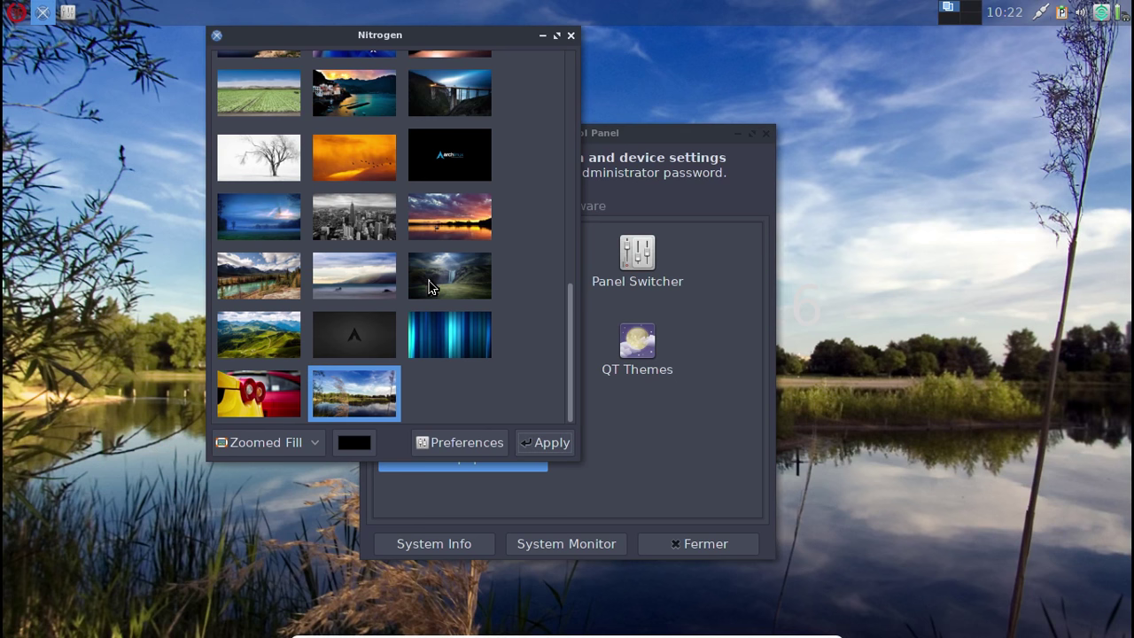
Change the desktop background to the waterfall landscape and close the wallpaper chooser and the Control Panel
left_click(427, 281)
left_click(542, 445)
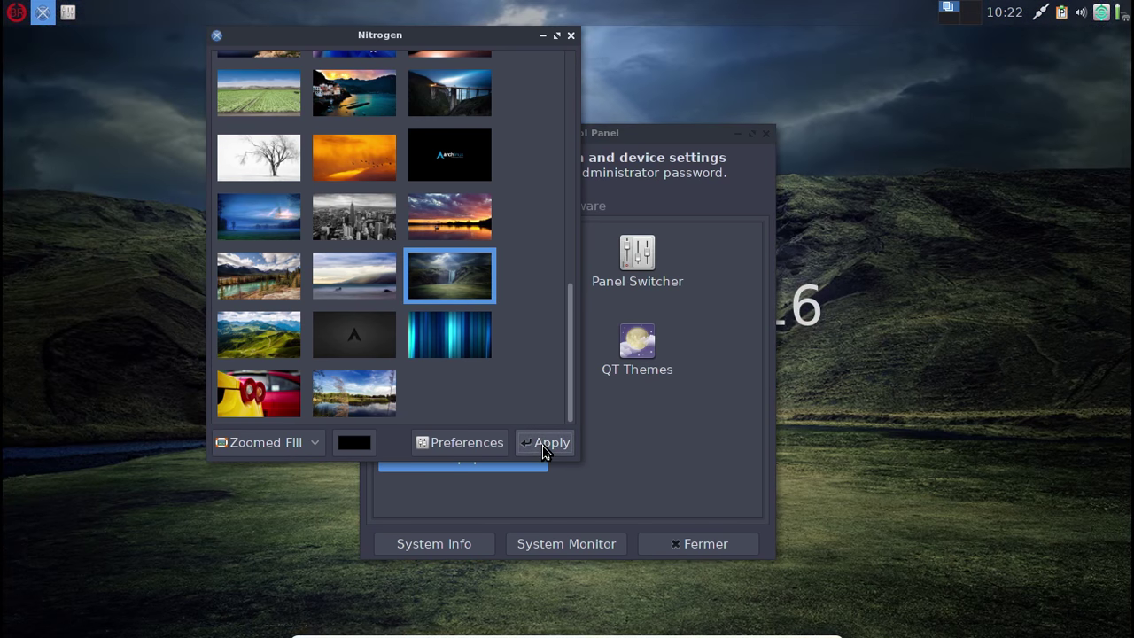
left_click(571, 36)
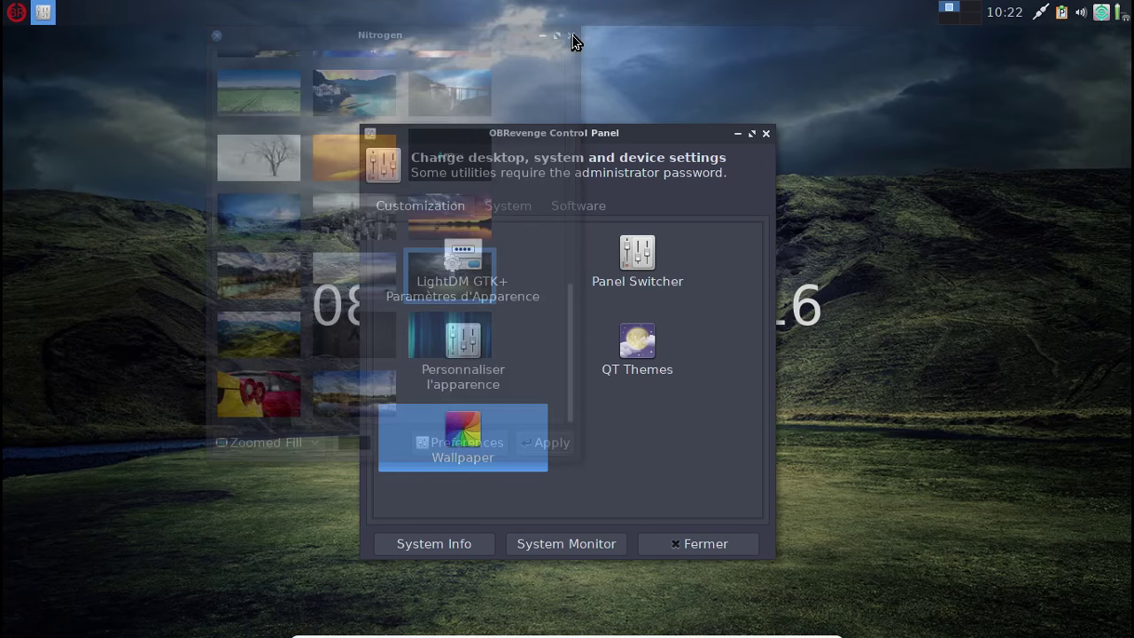
left_click(766, 134)
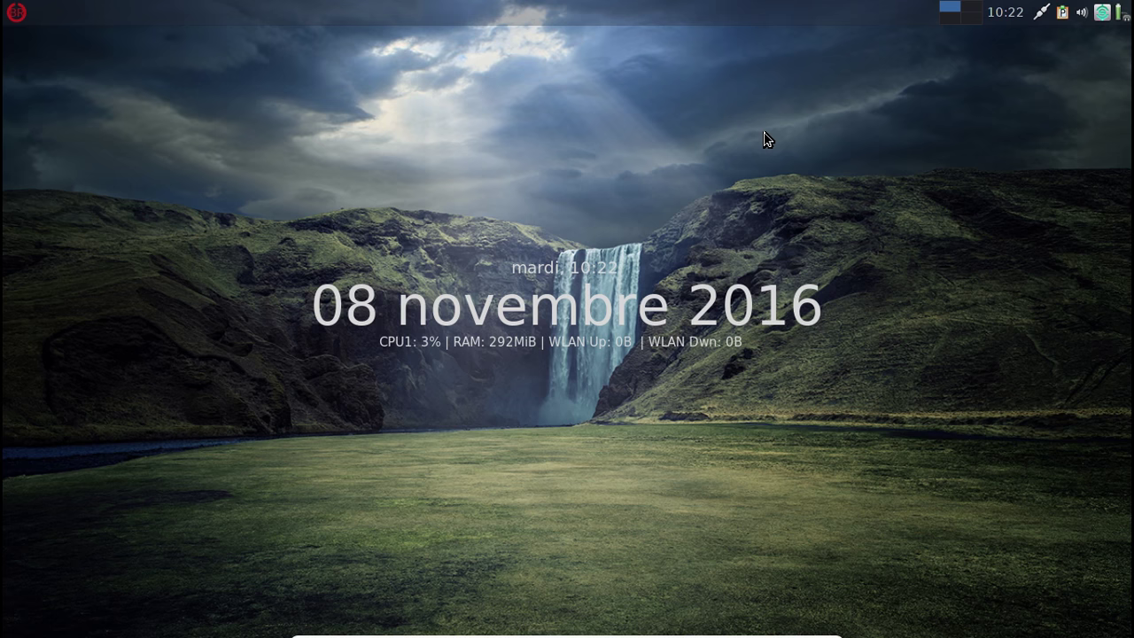
Browse the installed applications by category, including Internet, multimedia, settings, accessories and the full system list
left_click(15, 16)
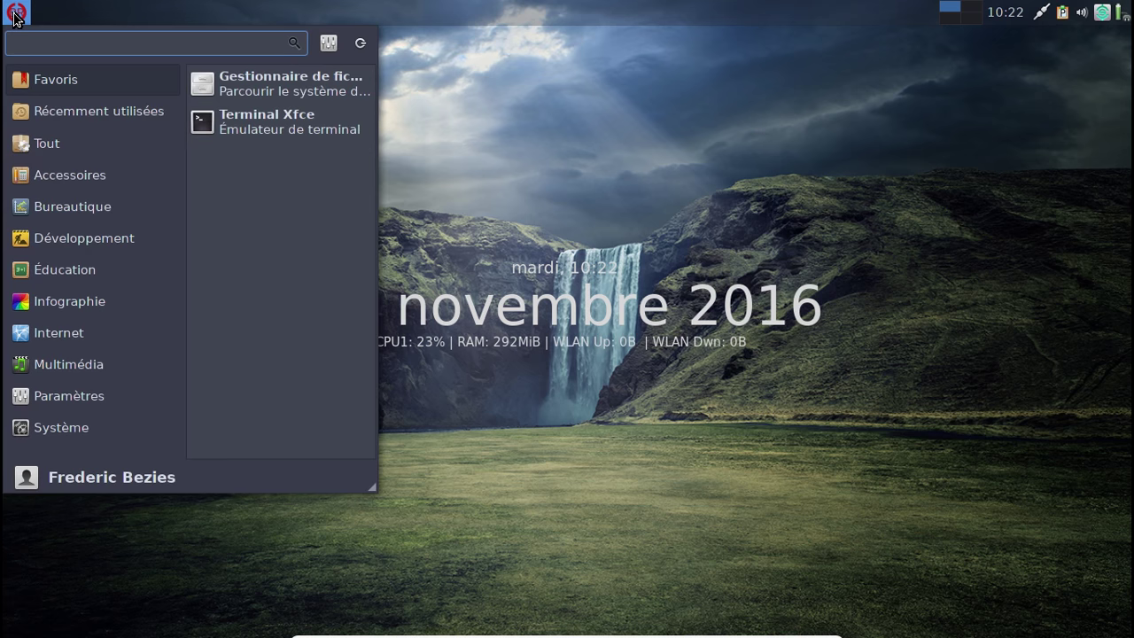
left_click(88, 310)
left_click(84, 334)
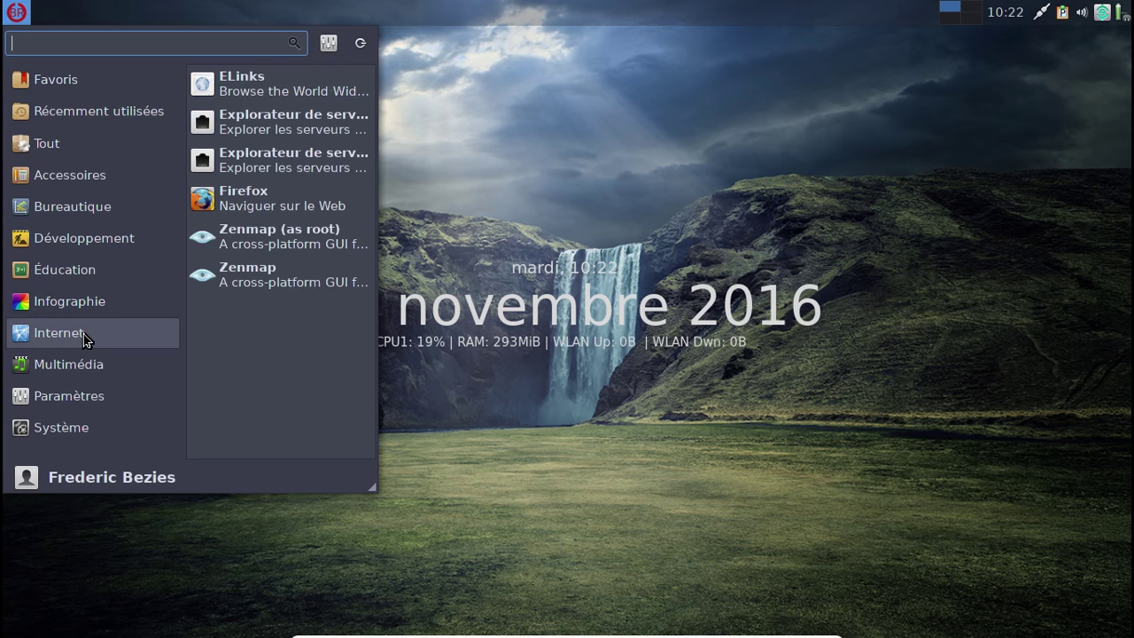
left_click(78, 367)
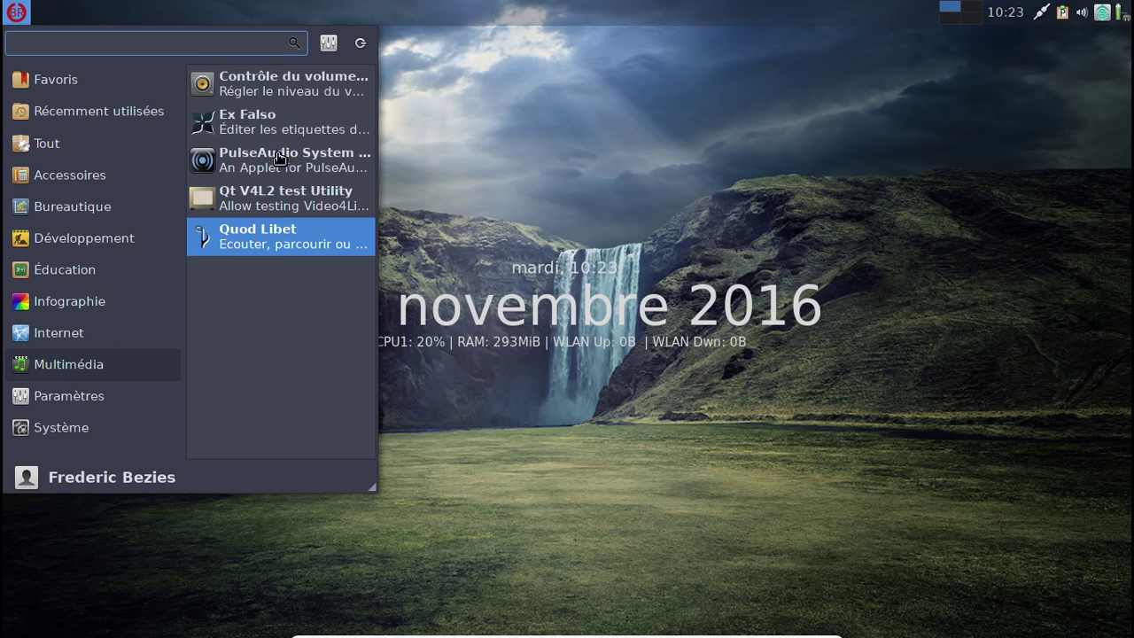
left_click(74, 399)
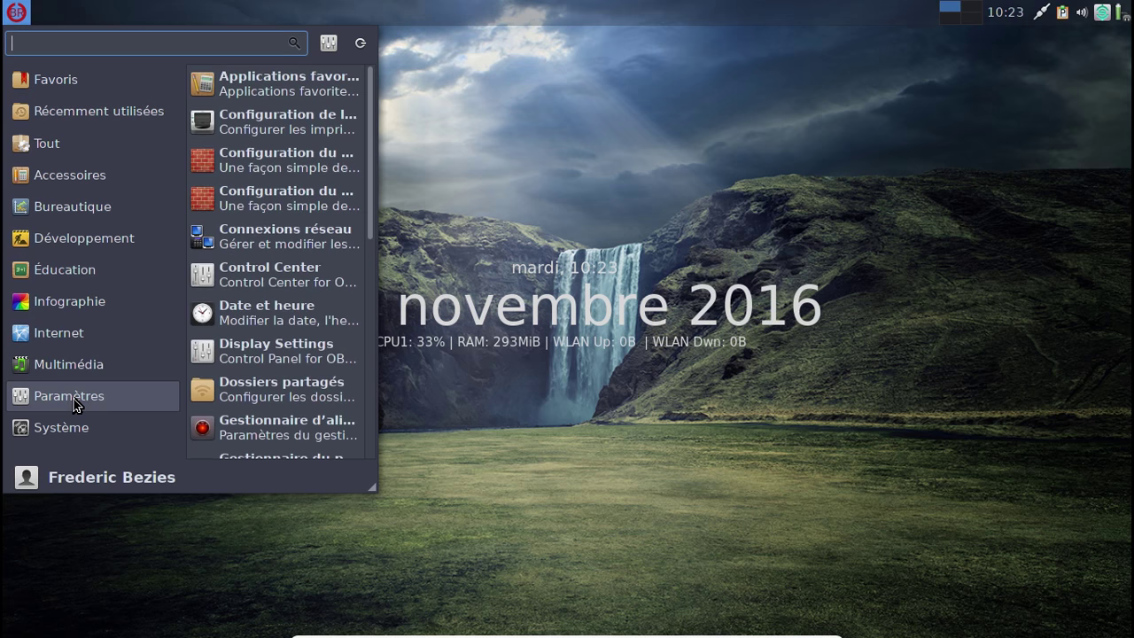
left_click(71, 206)
left_click(70, 180)
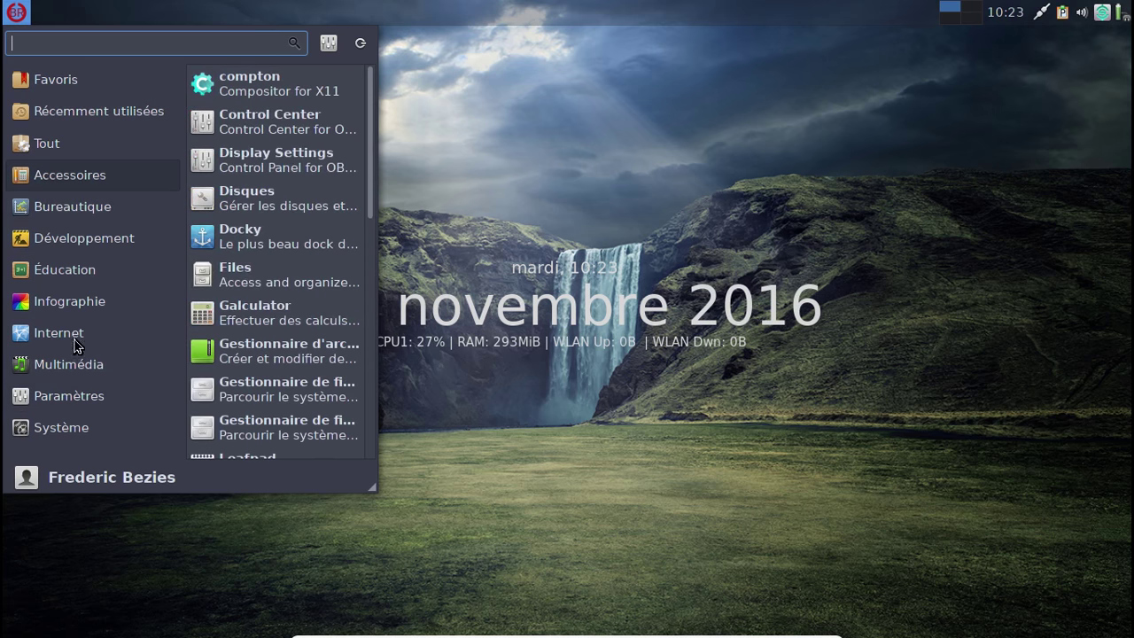
left_click(70, 420)
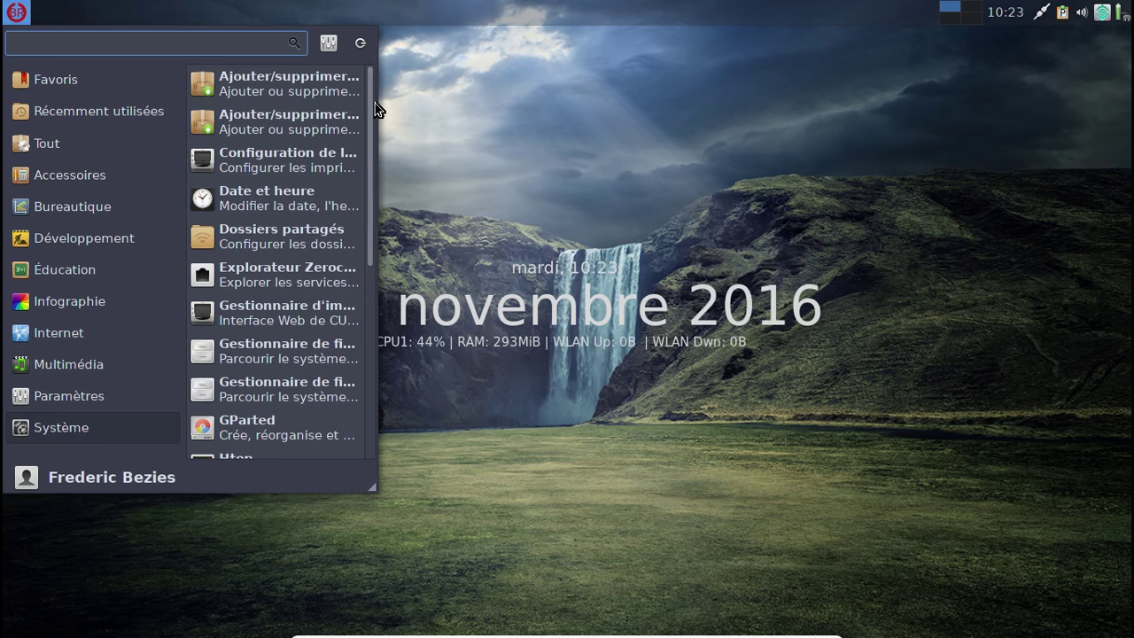
left_click_drag(374, 237, 359, 394)
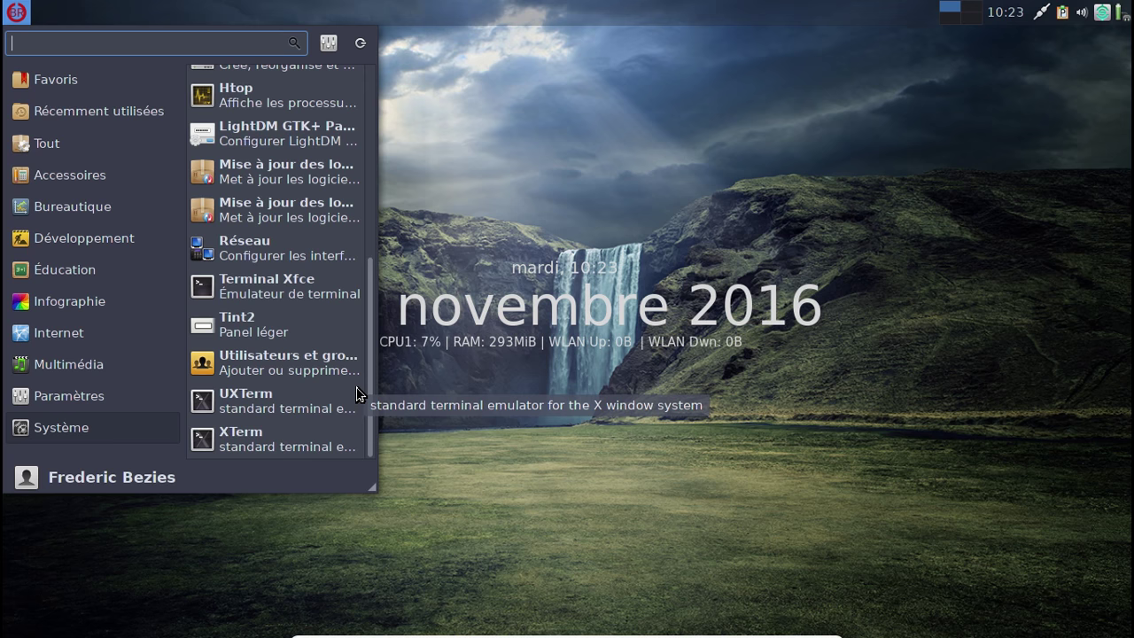
left_click(371, 80)
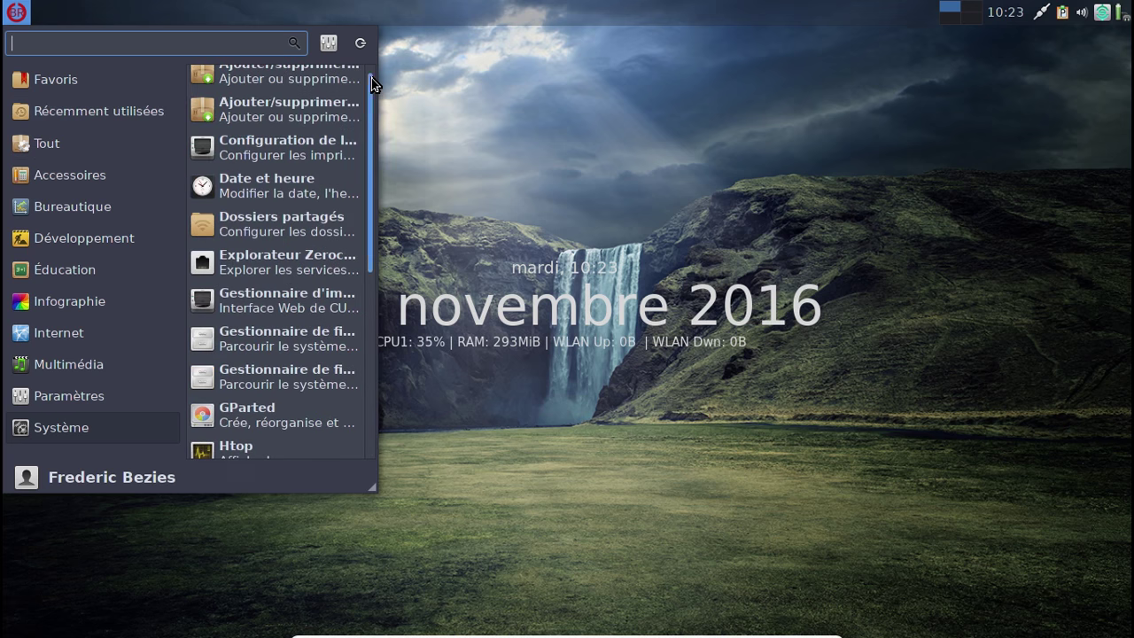
Launch Firefox from the Internet applications category
mouse_move(97, 111)
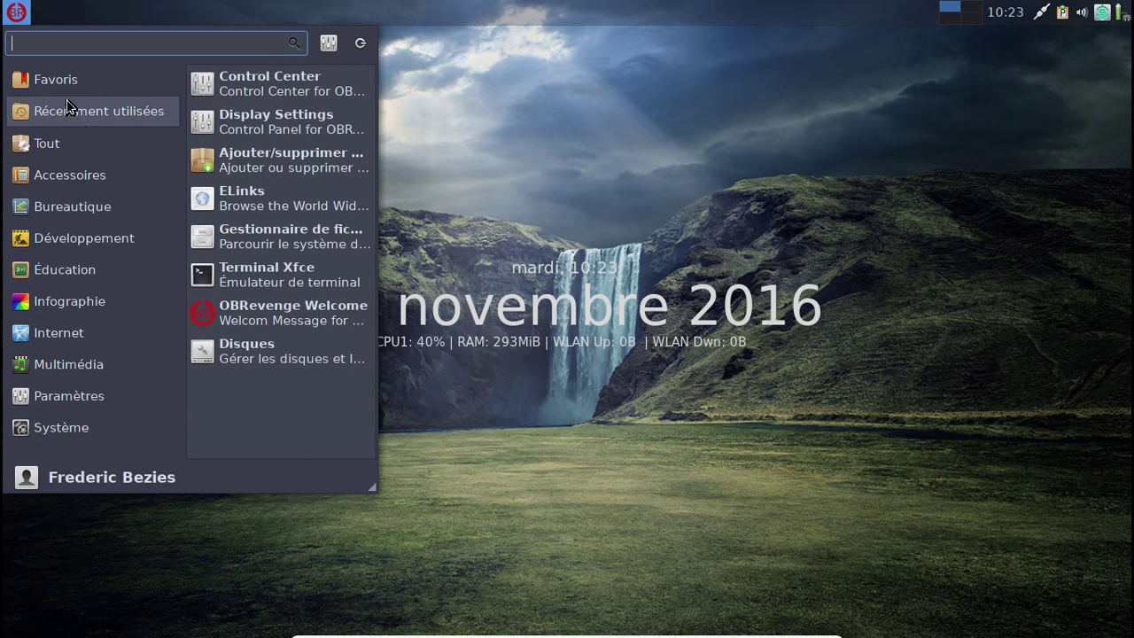
mouse_move(81, 332)
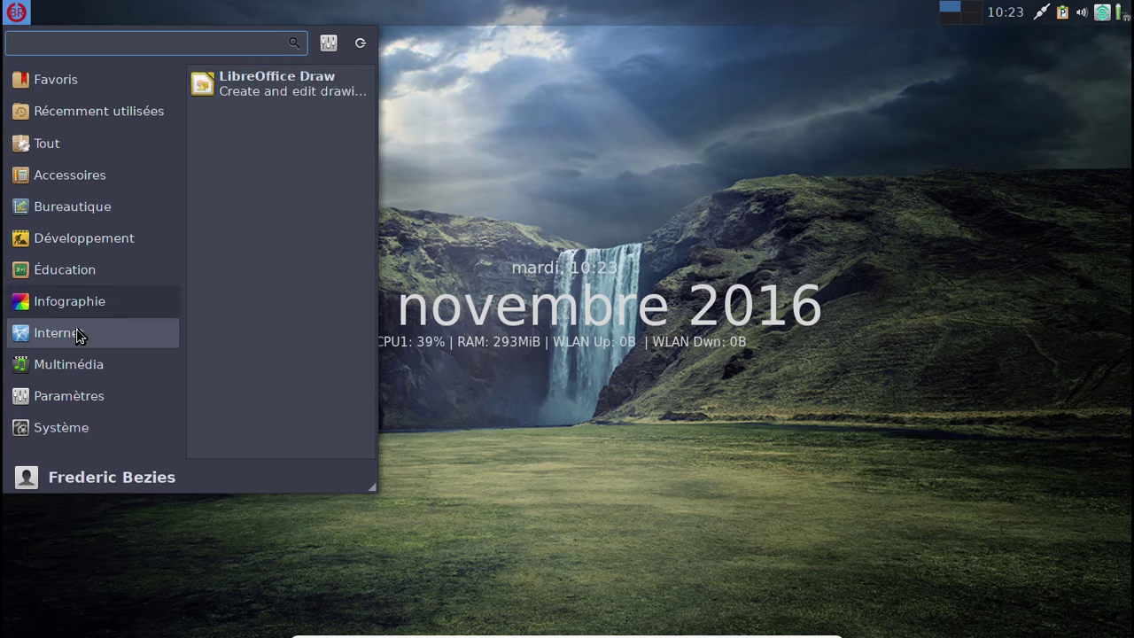
left_click(280, 208)
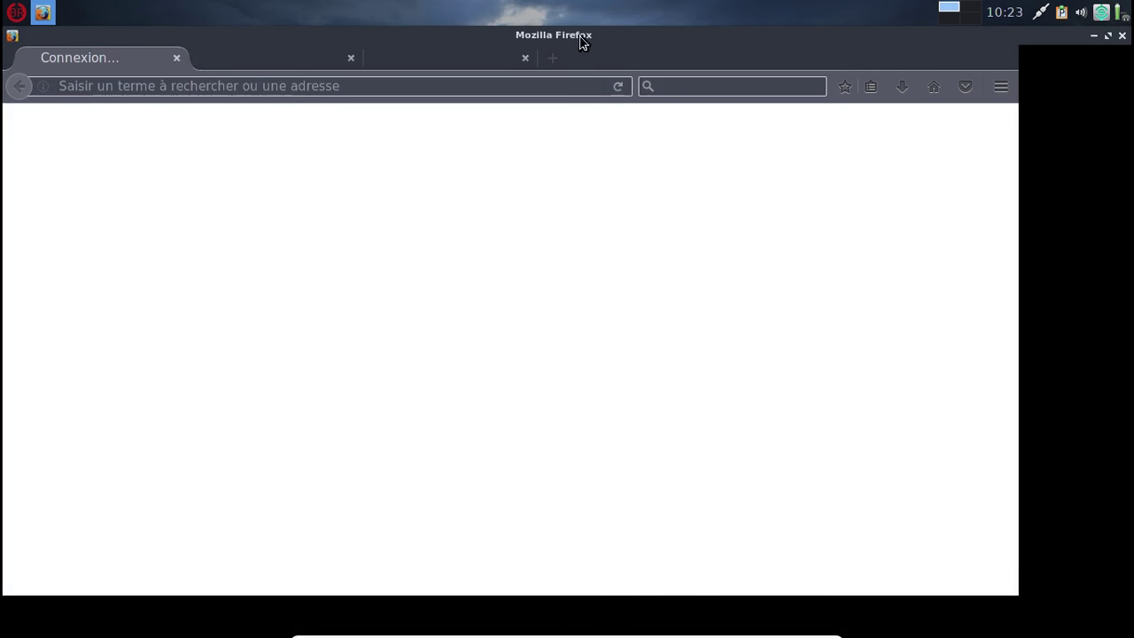
Open the panel clock's properties and set its display format to 10:23:45, with seconds
left_click(1007, 12)
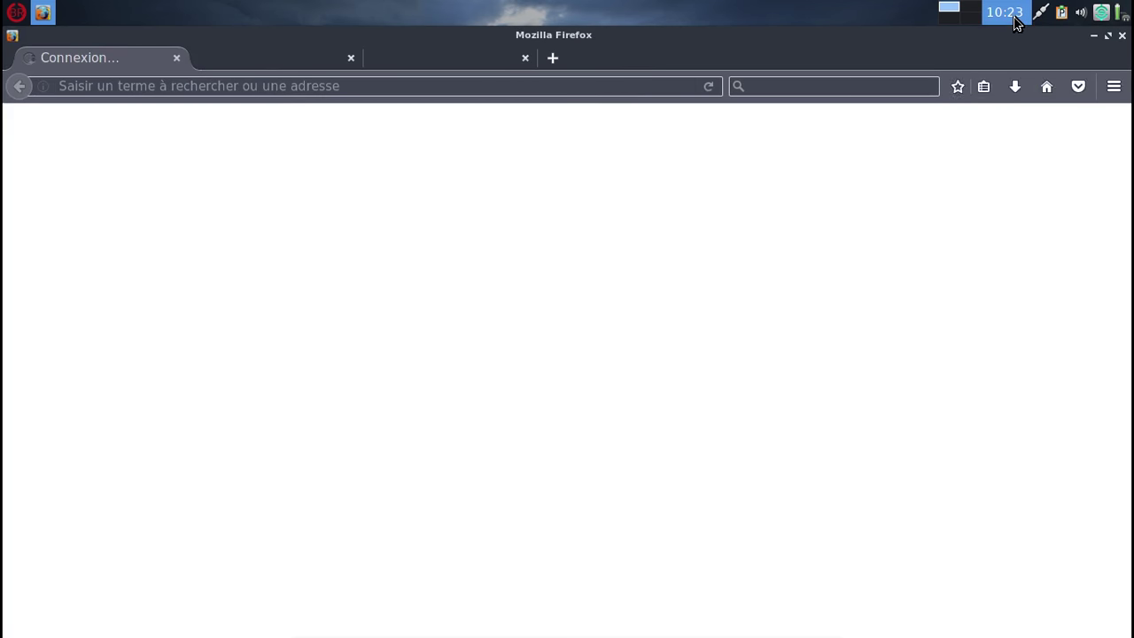
left_click(1015, 17)
right_click(1014, 17)
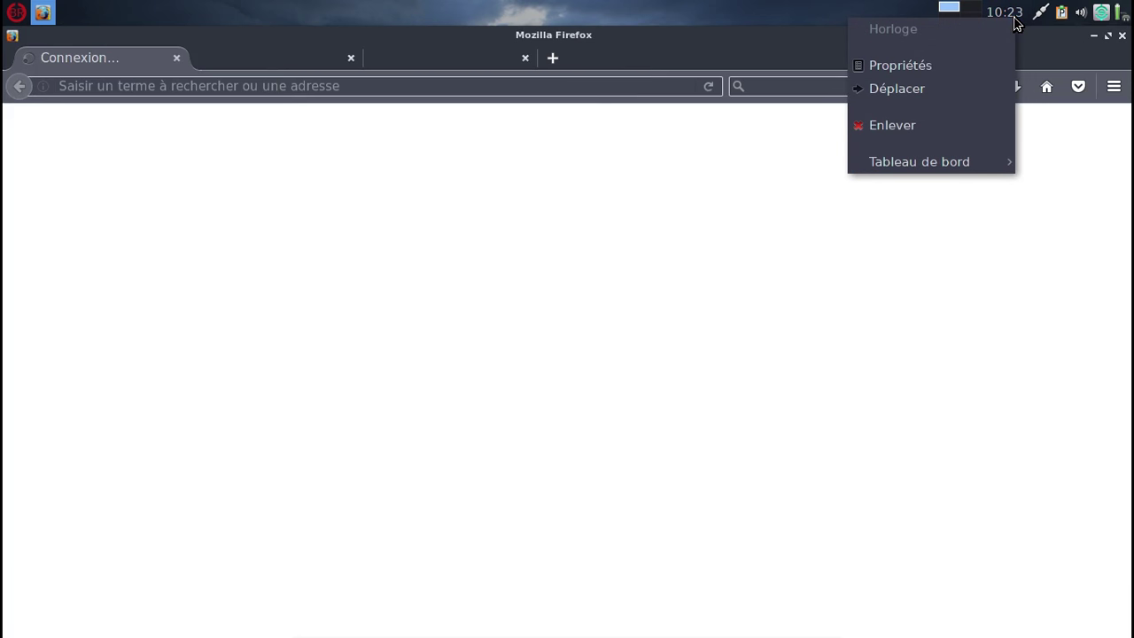
mouse_move(965, 171)
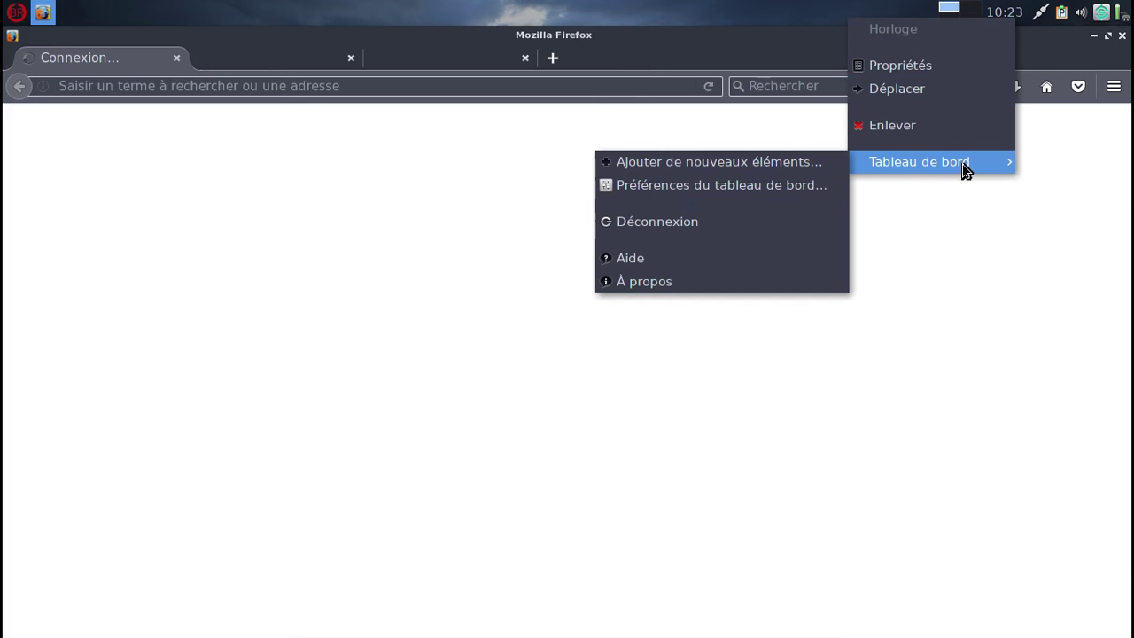
left_click(944, 69)
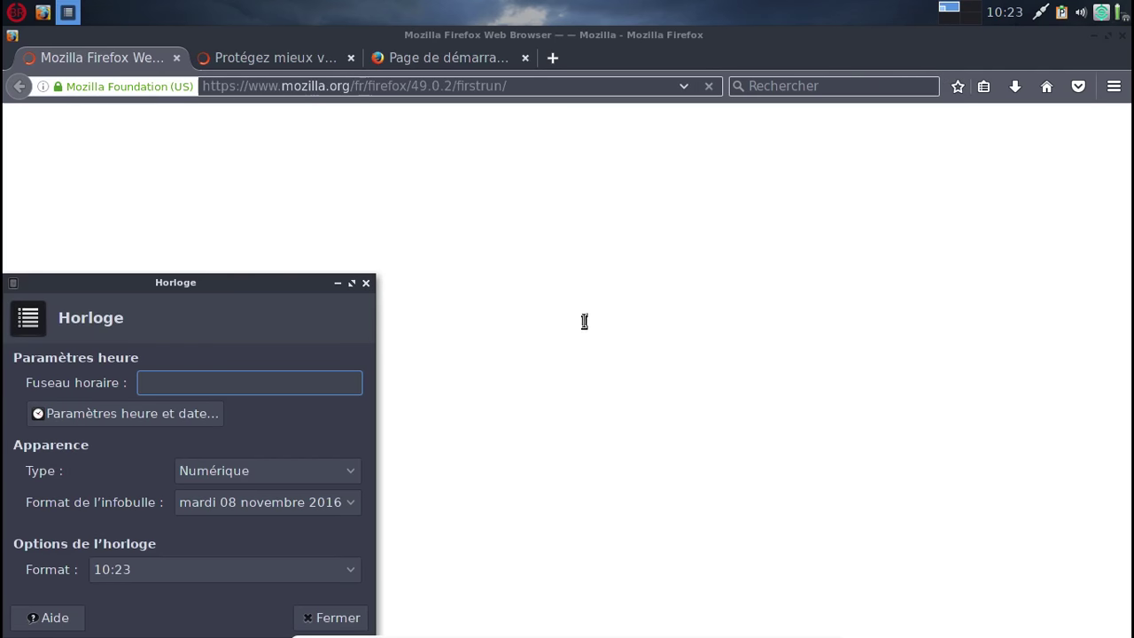
left_click(293, 568)
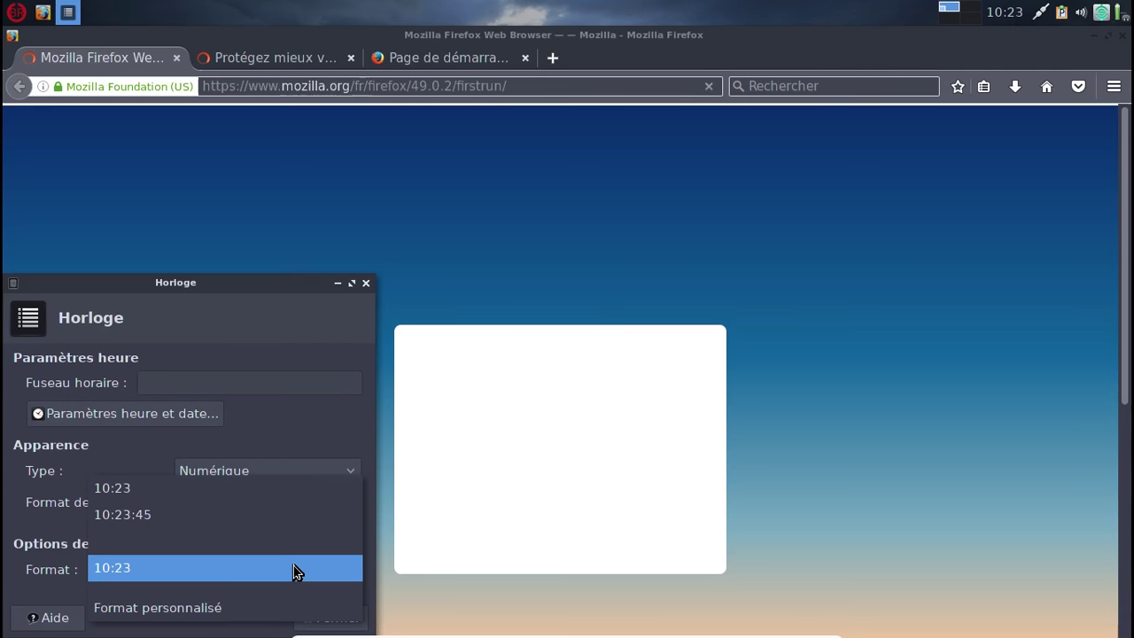
left_click(256, 488)
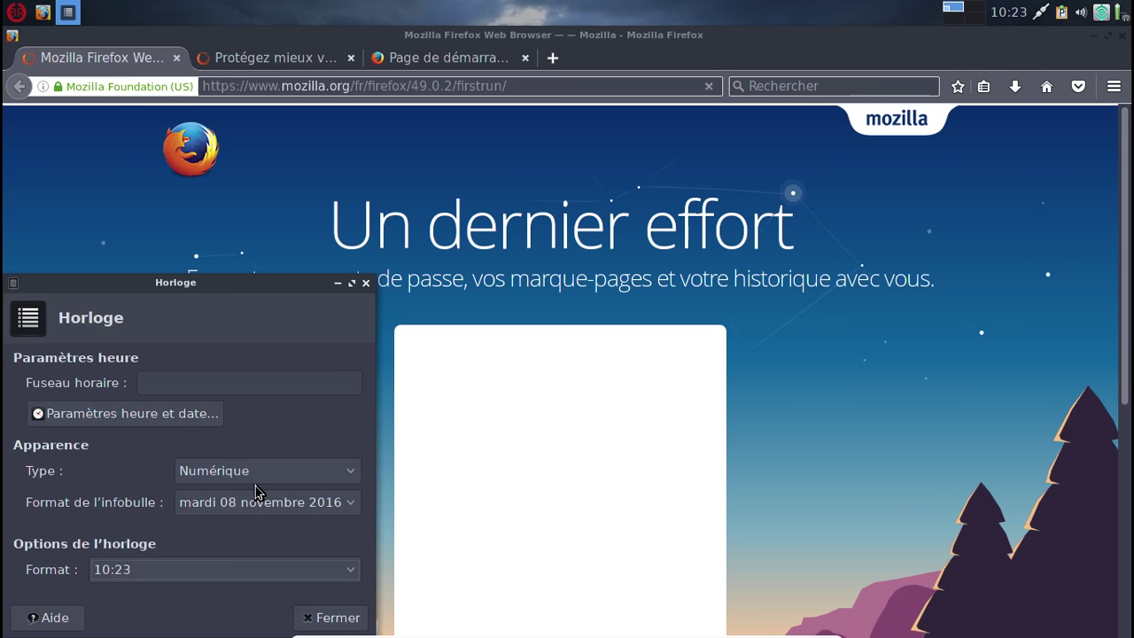
left_click(202, 577)
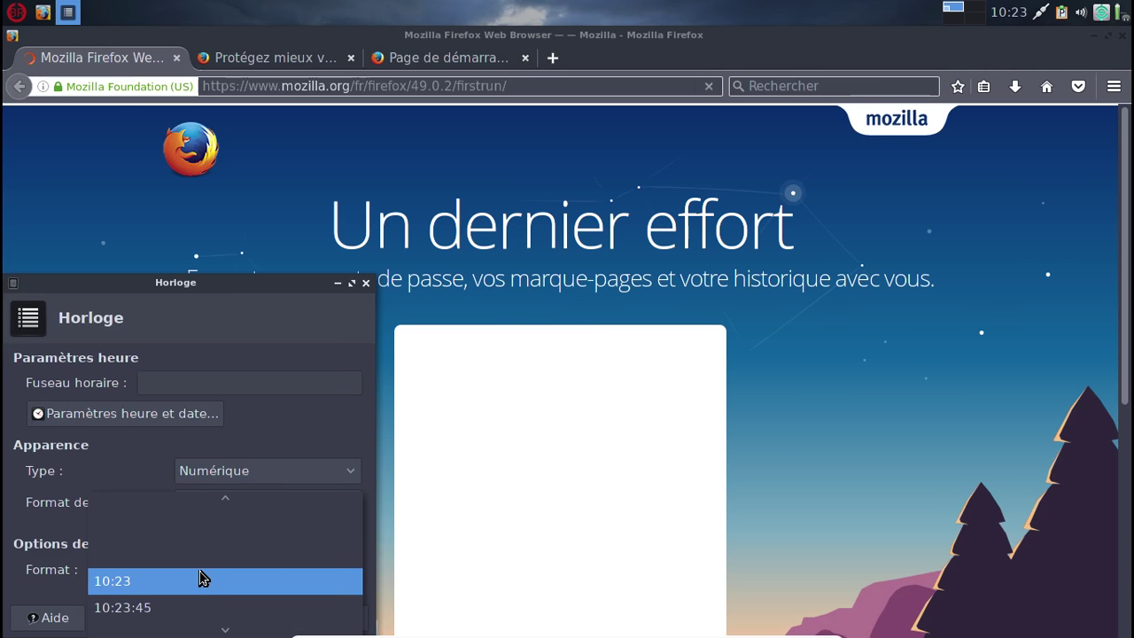
left_click(162, 609)
View the time and date settings reached from the clock properties and close both dialogs
left_click(183, 423)
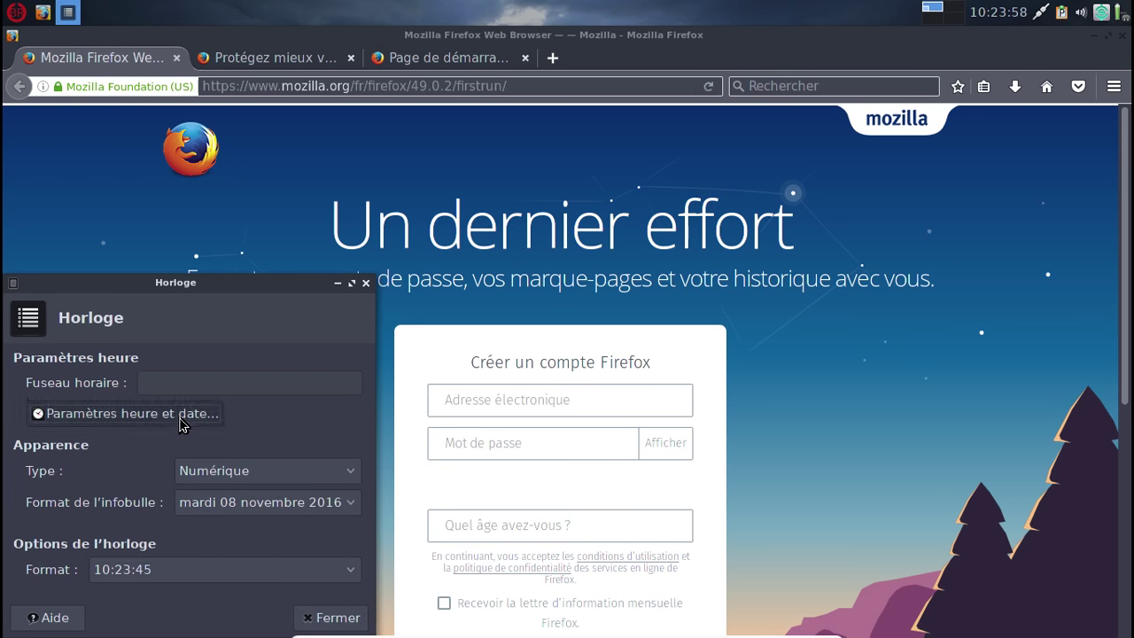
left_click(323, 618)
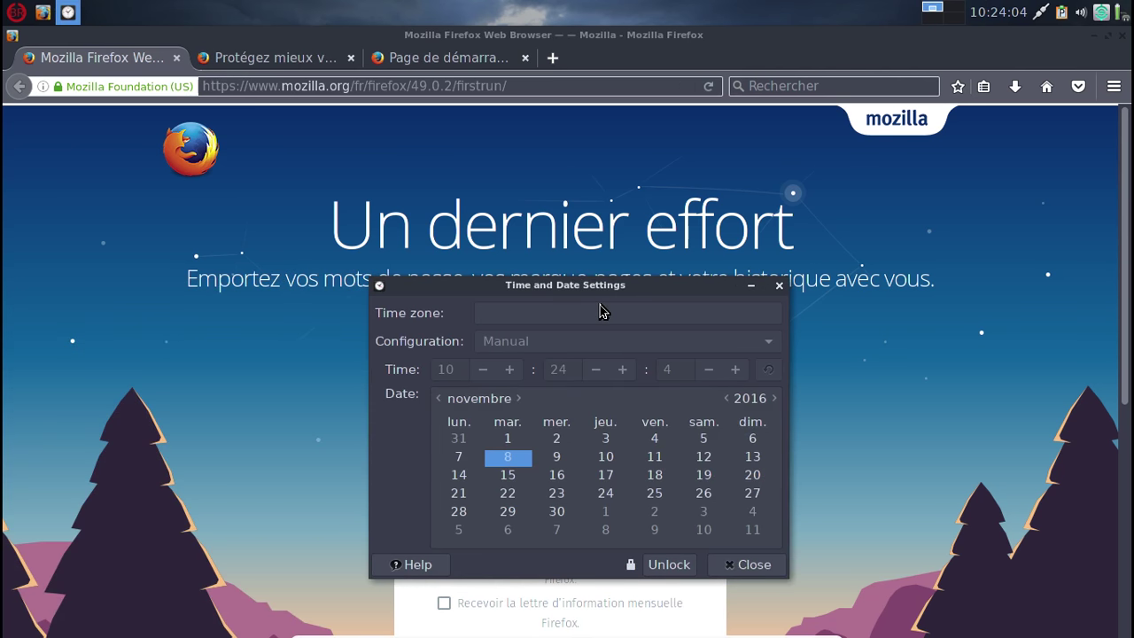
left_click(776, 290)
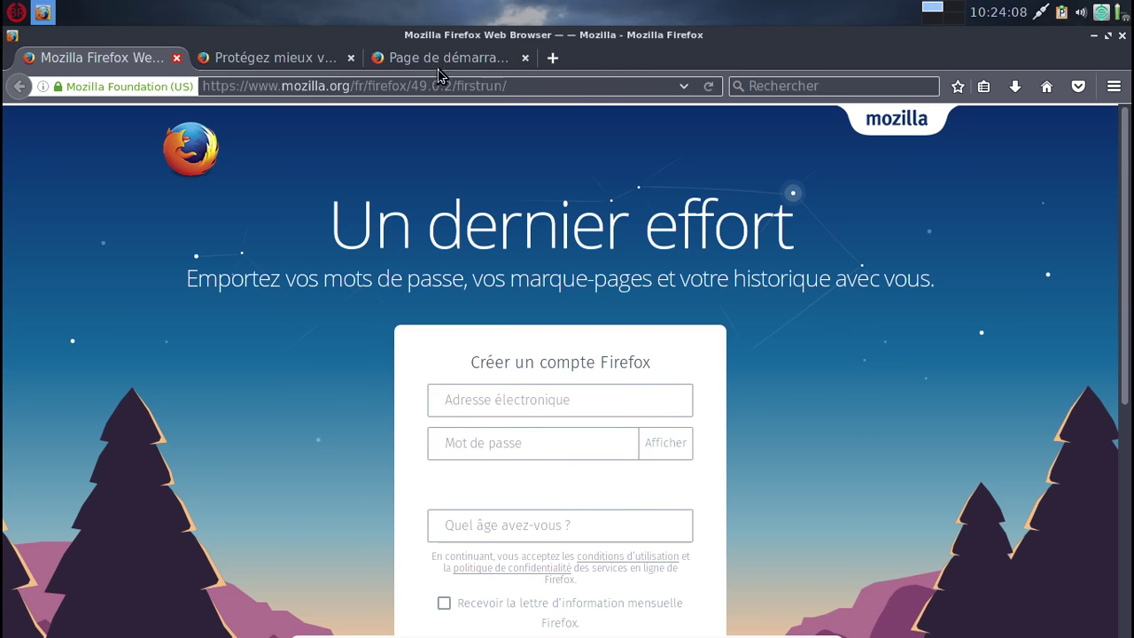
Close the two Firefox first-run tabs, keeping the start page, and restore the browser window to its unmaximized size
left_click(177, 58)
left_click(1108, 36)
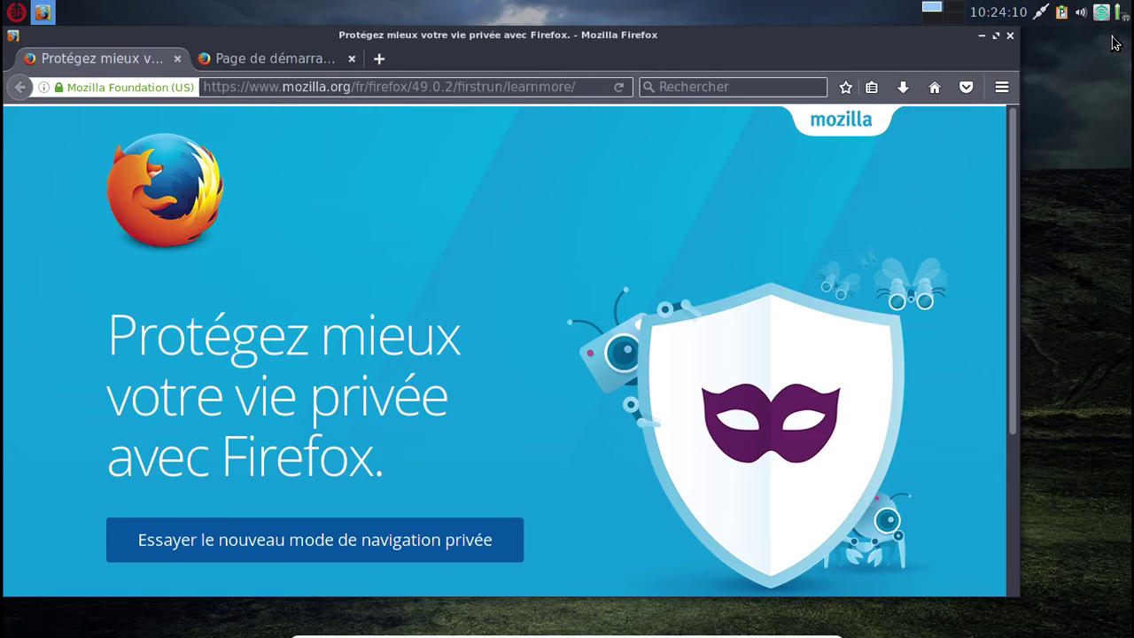
left_click(178, 60)
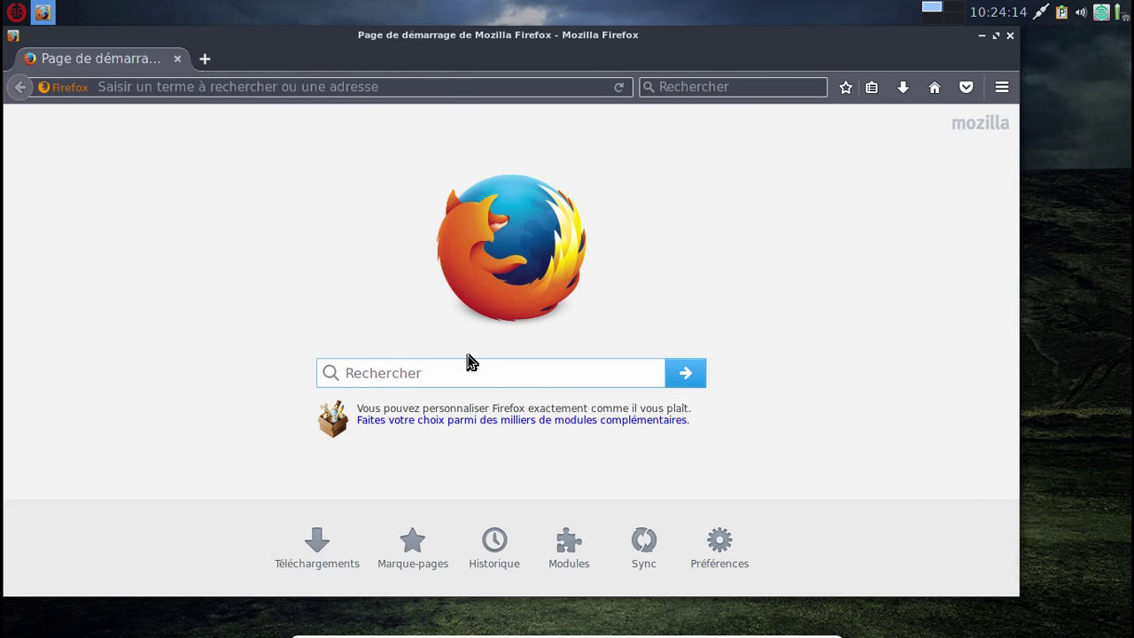
Search the web for "OBRevenge OS" from the Firefox start page
type("OBReen")
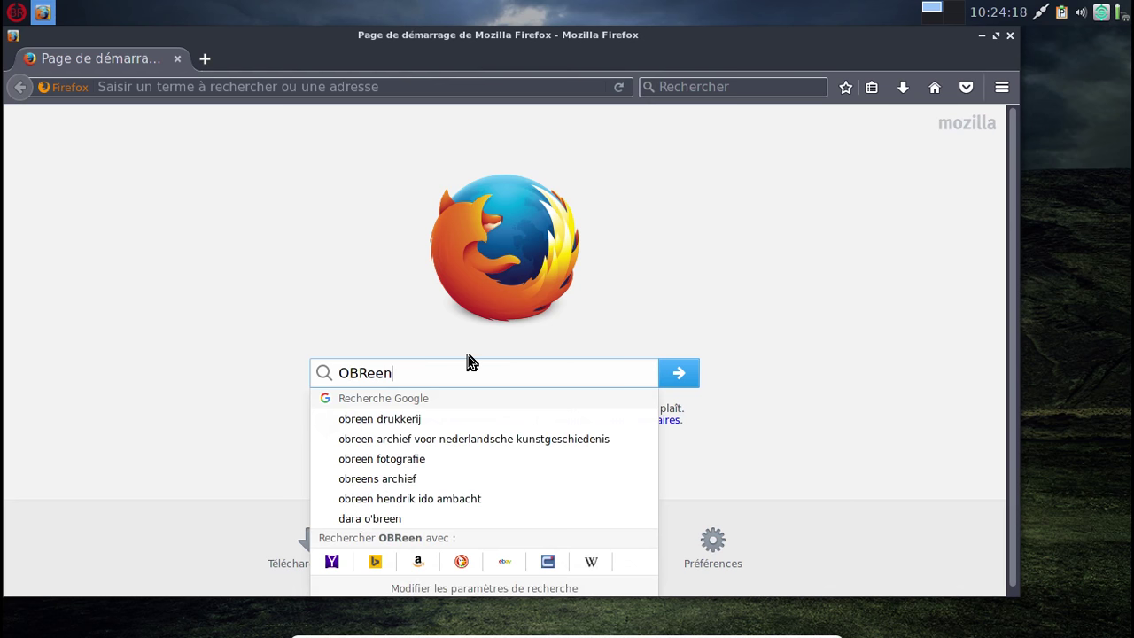
key("BackSpace")
key("BackSpace")
key("BackSpace")
type("eve")
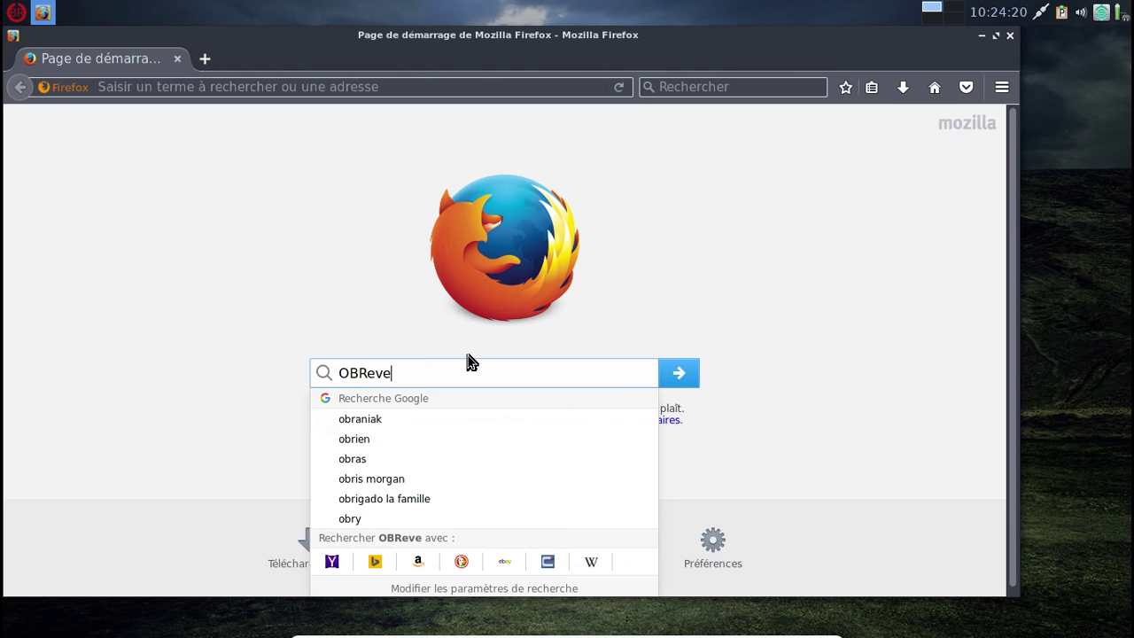
type("nge OS")
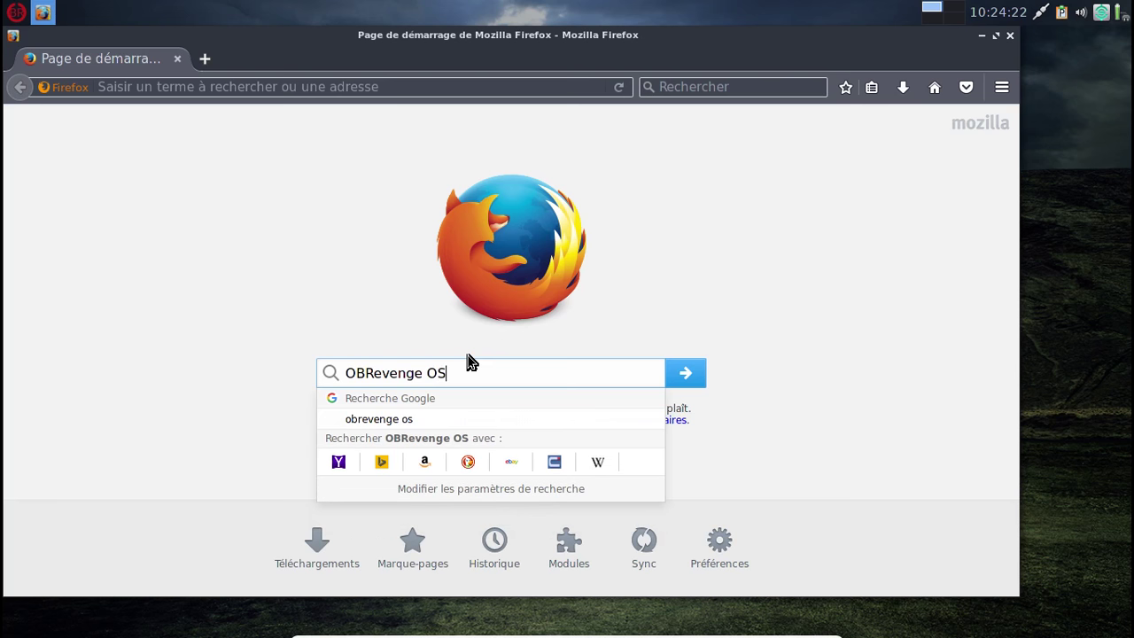
key("Return")
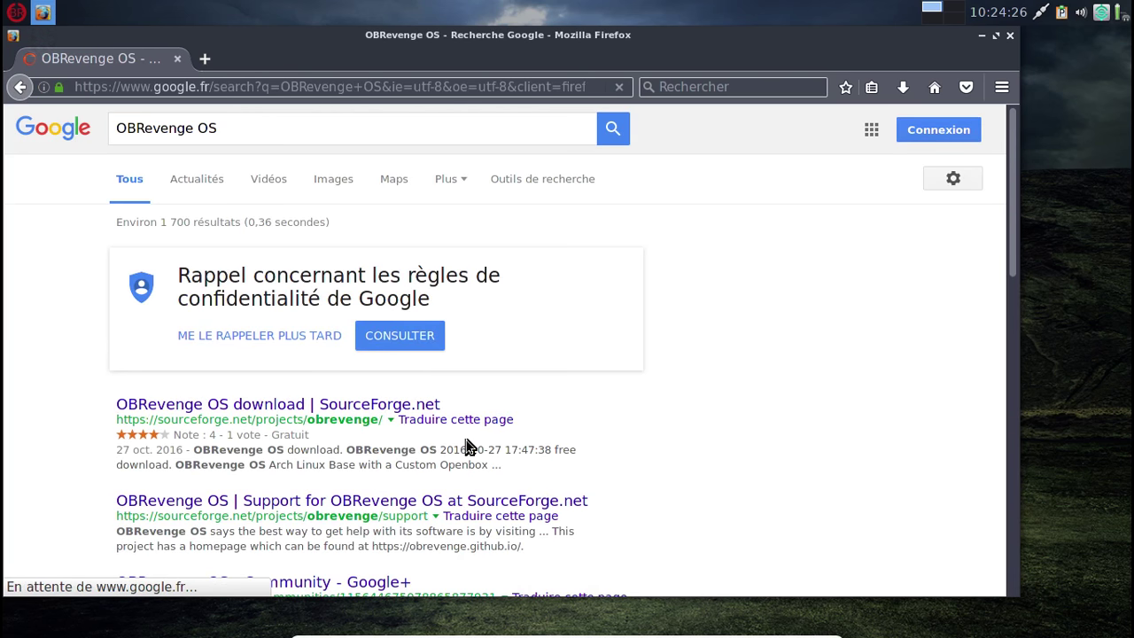
Open the obrevenge.github.io search result, examine the homepage's description, feature list and screenshots, and close Firefox
scroll(466, 446, "down", 3)
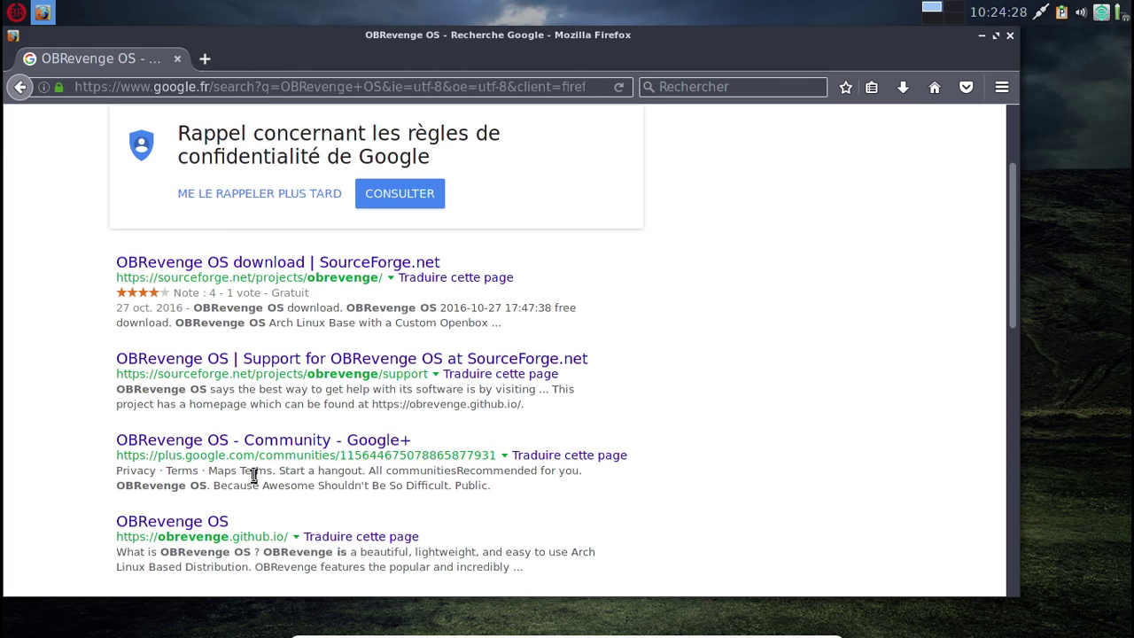
left_click(199, 524)
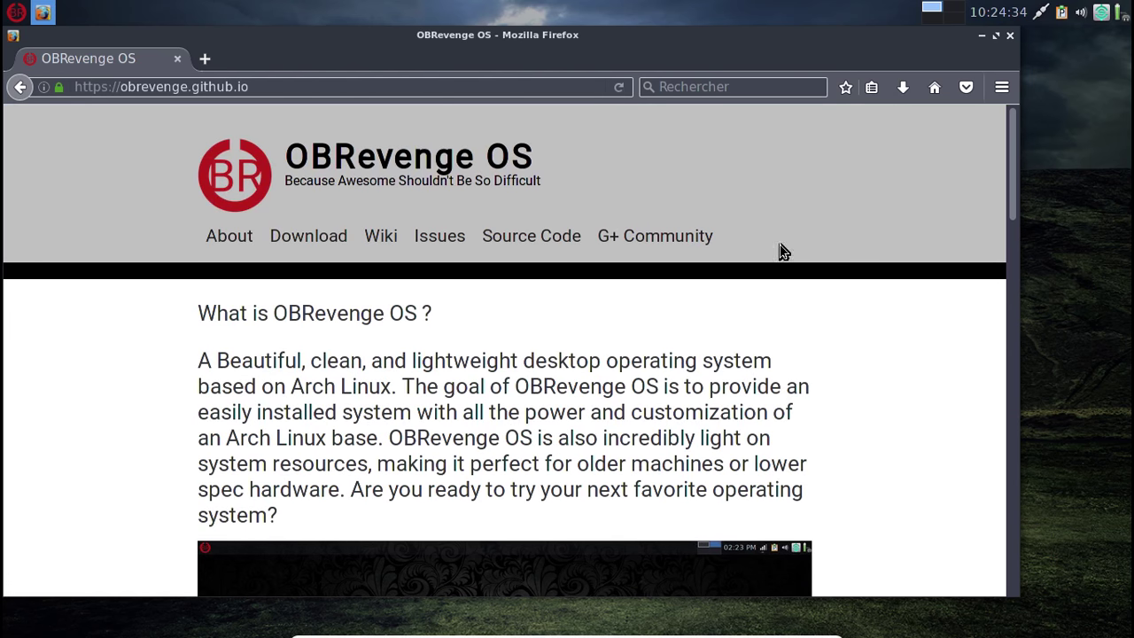
scroll(900, 273, "down", 5)
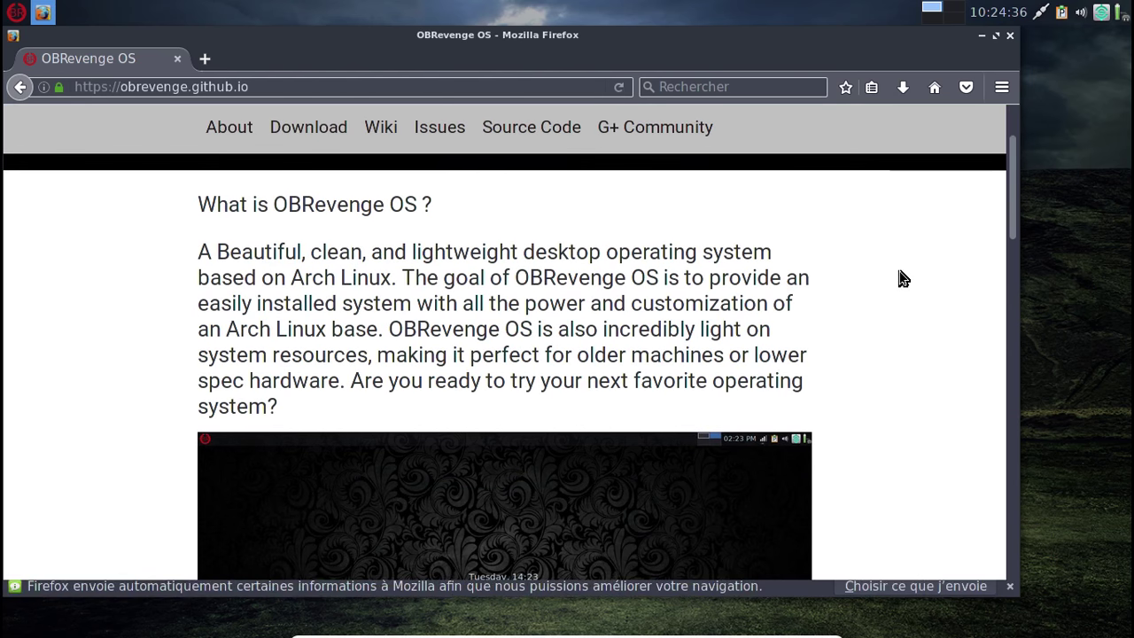
scroll(902, 278, "down", 4)
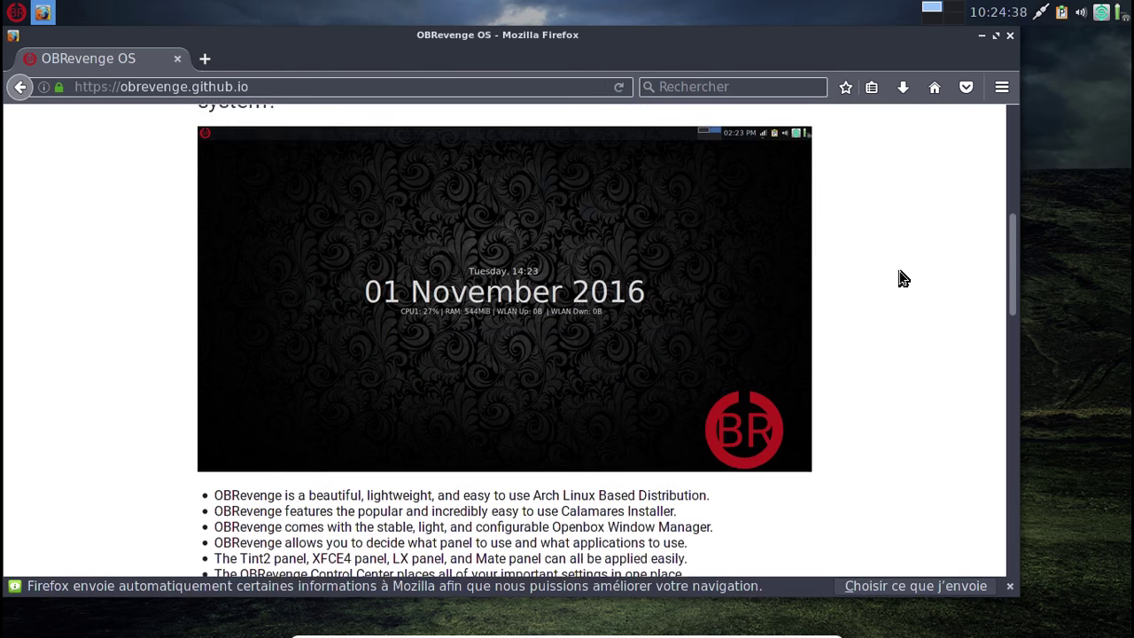
scroll(902, 278, "down", 9)
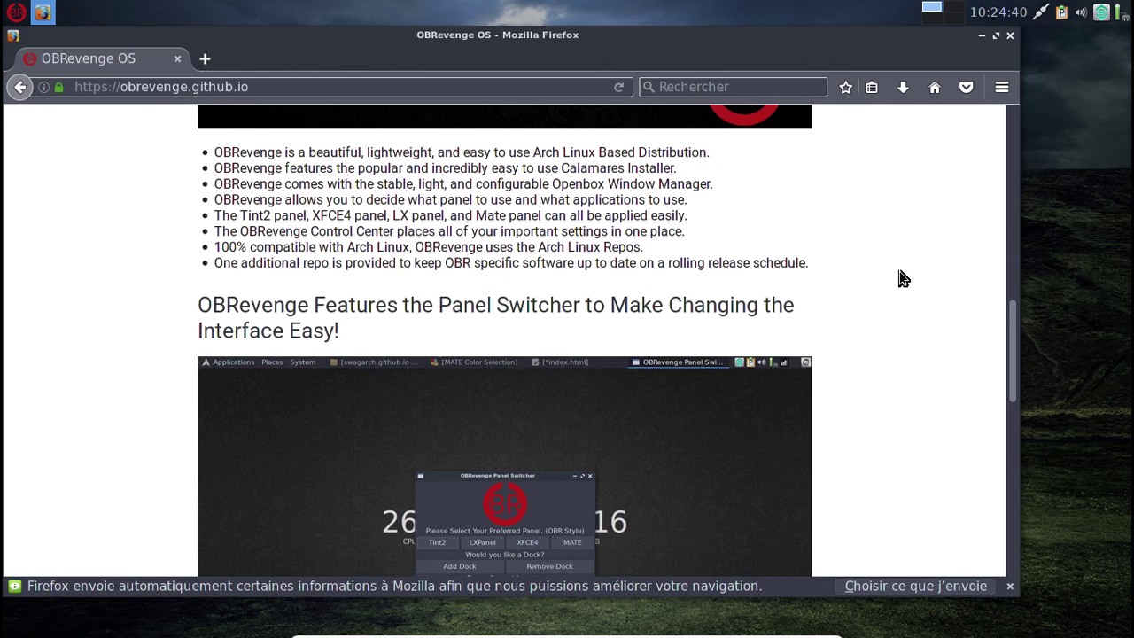
scroll(902, 278, "down", 5)
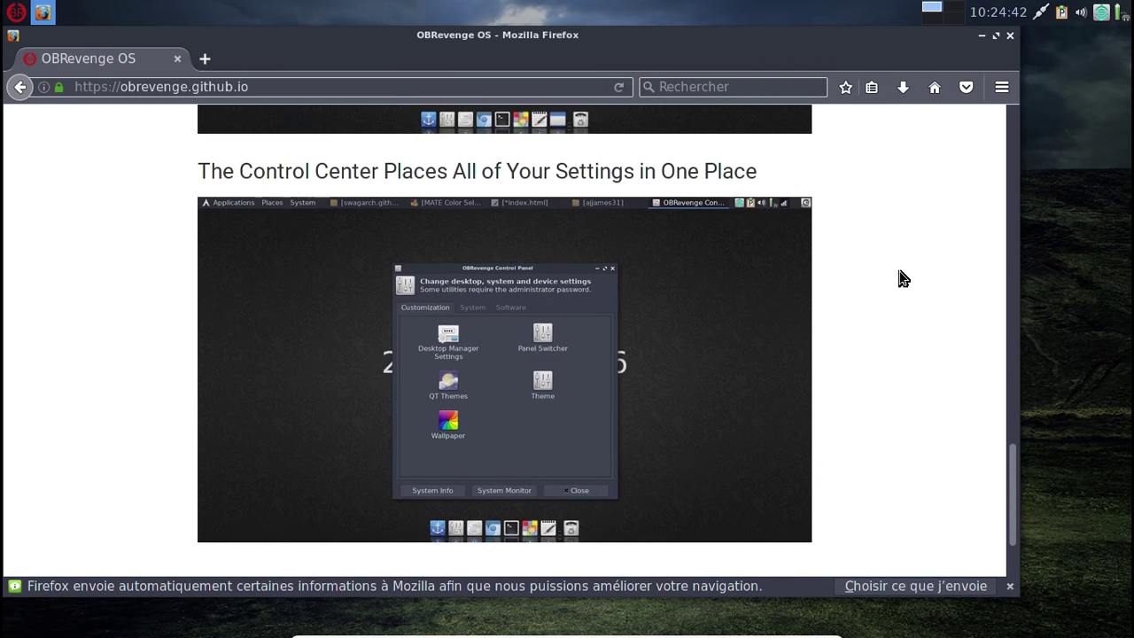
scroll(902, 279, "up", 4)
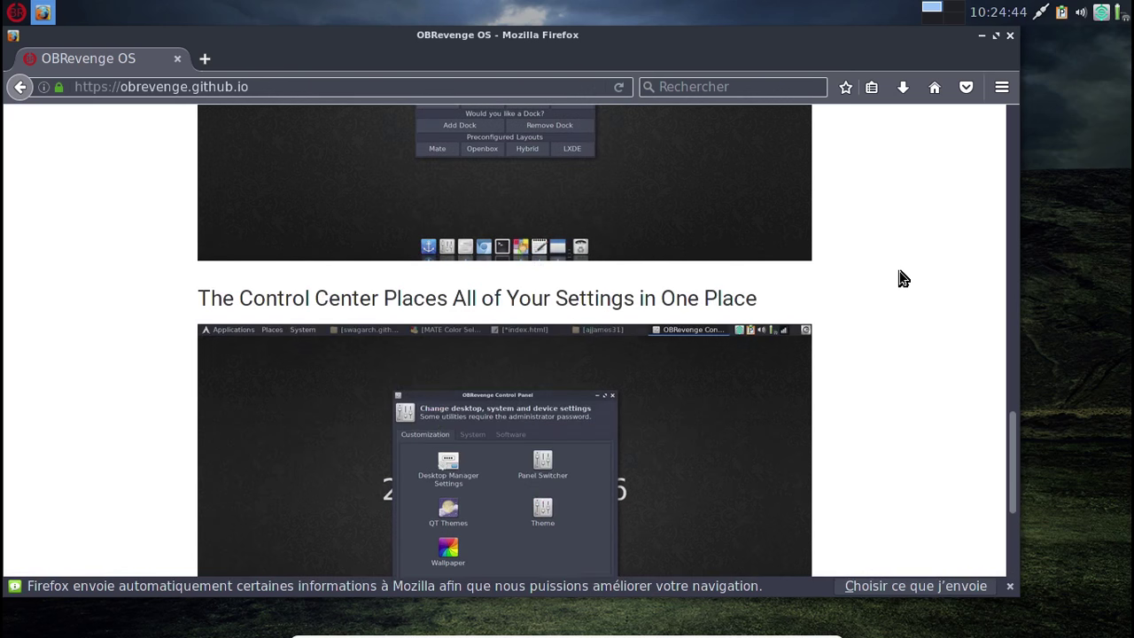
left_click(1011, 39)
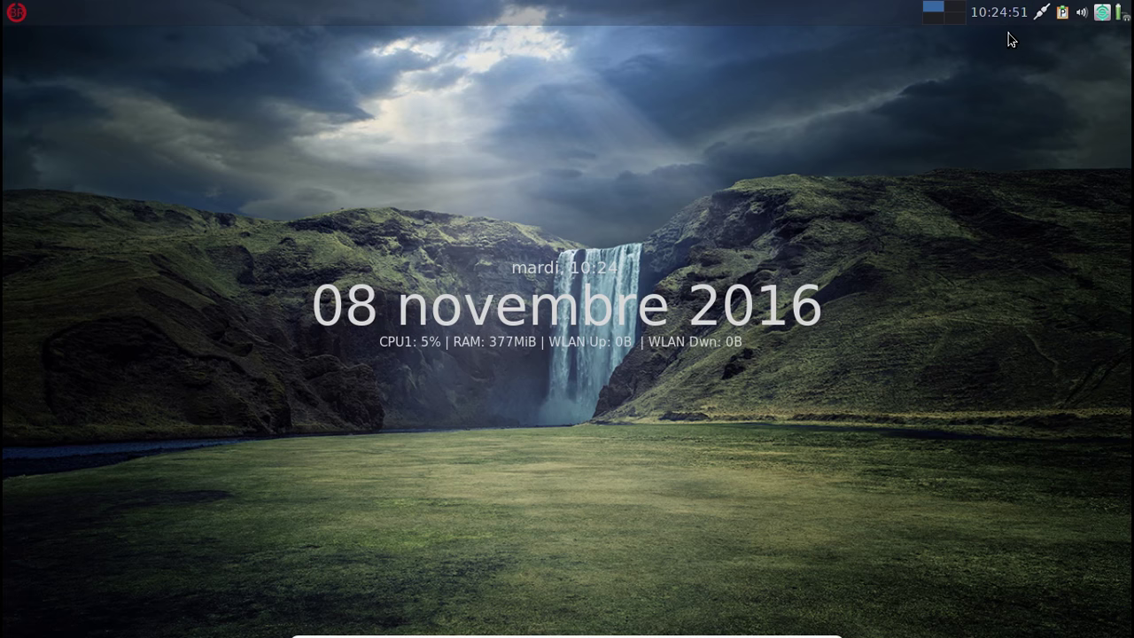
Open the file manager from the favourite applications, view the home folder's contents, and close the window
left_click(15, 12)
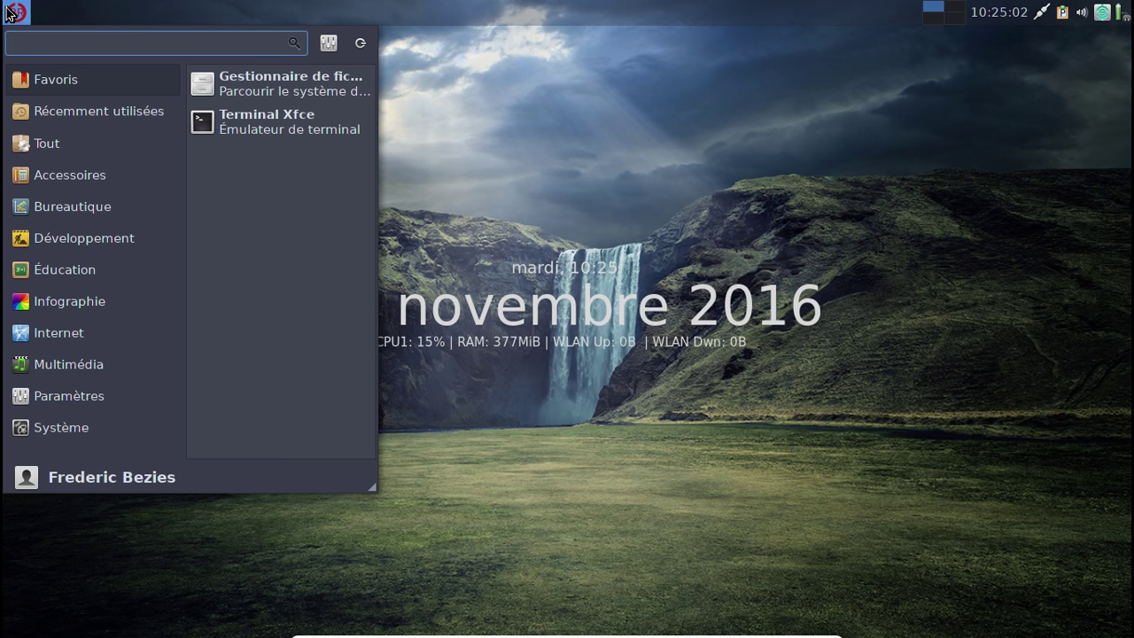
left_click(237, 85)
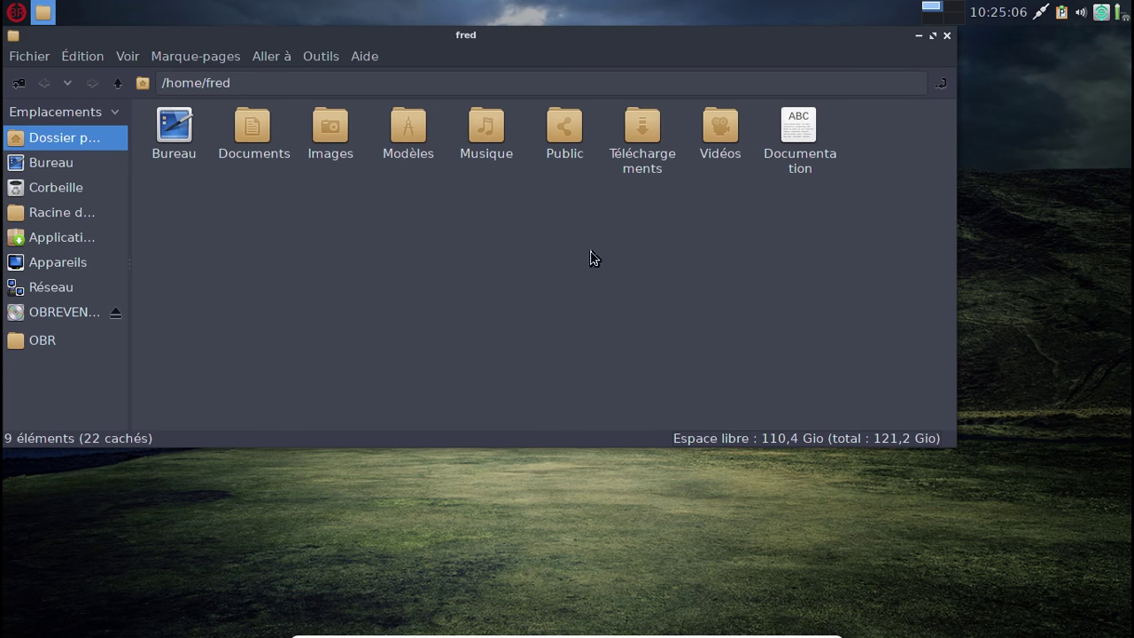
left_click(347, 152)
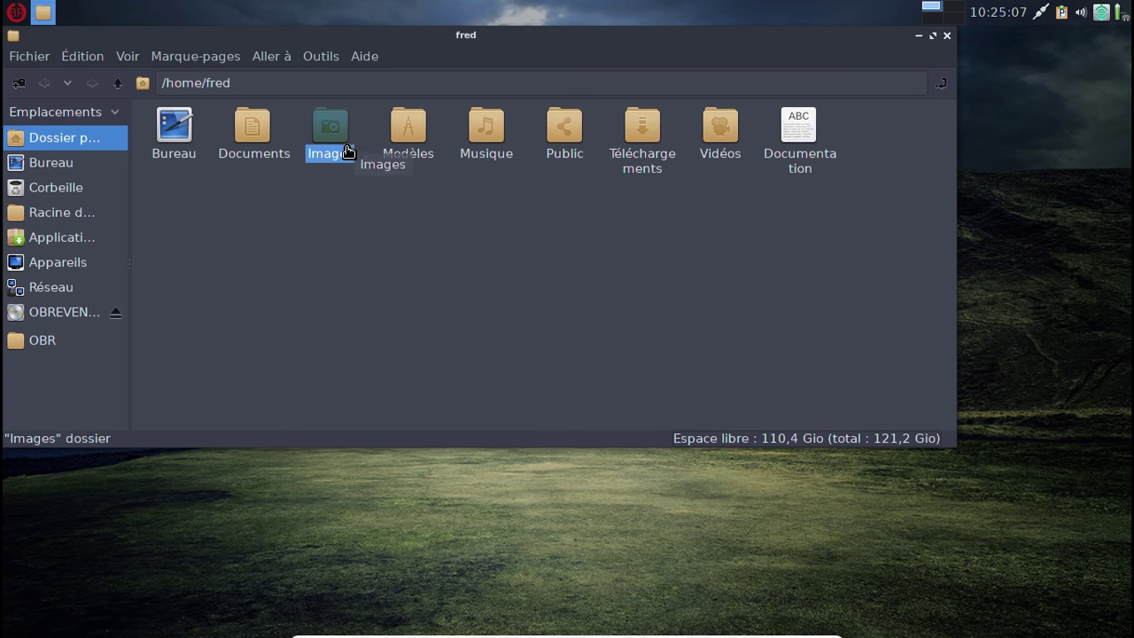
left_click(470, 265)
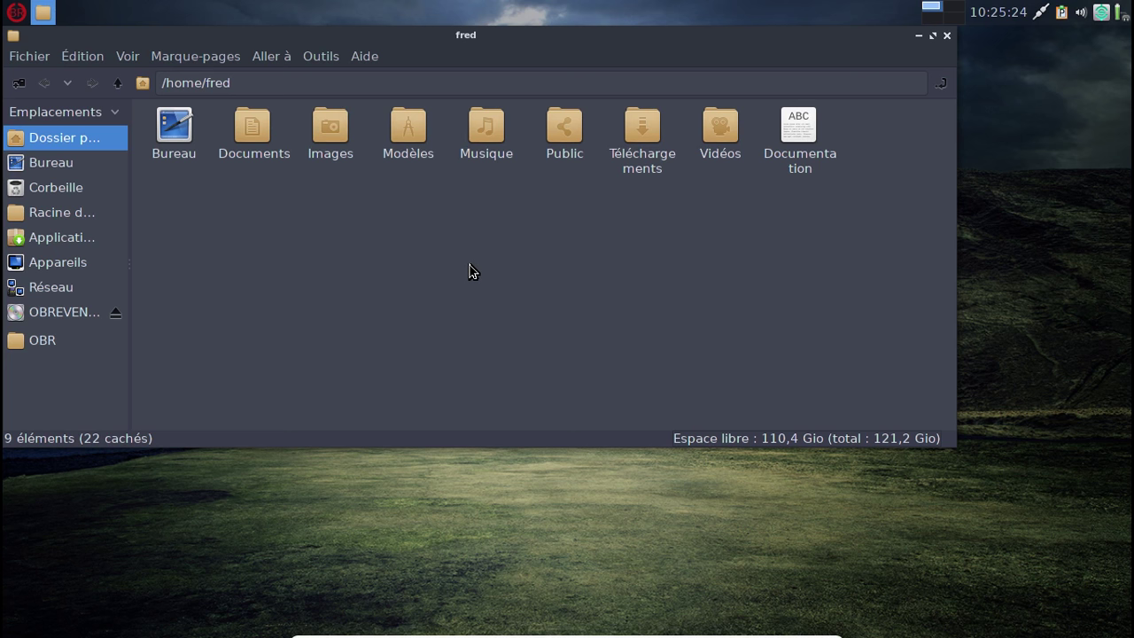
left_click(947, 36)
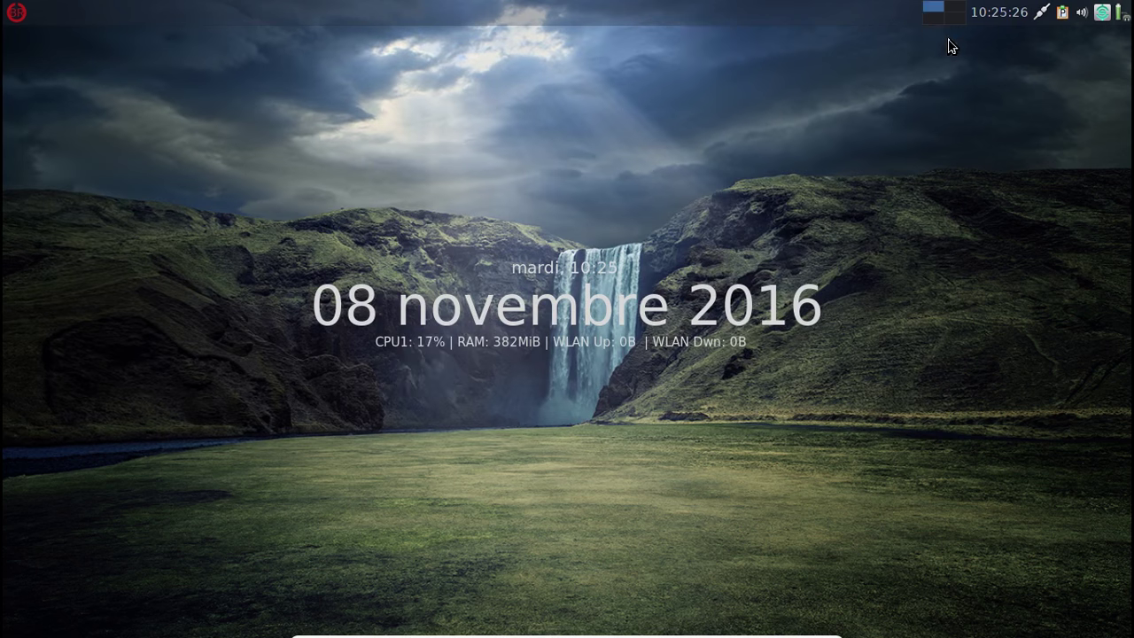
Look through the Internet and development application categories and close the application menu
left_click(17, 13)
left_click(55, 335)
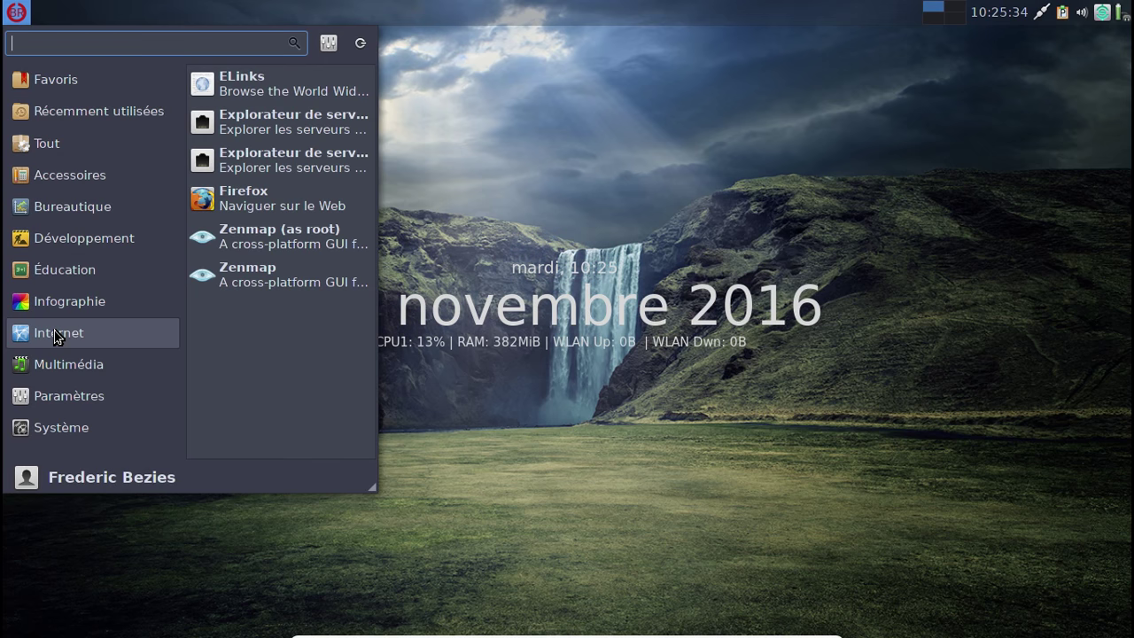
left_click(84, 238)
left_click(17, 14)
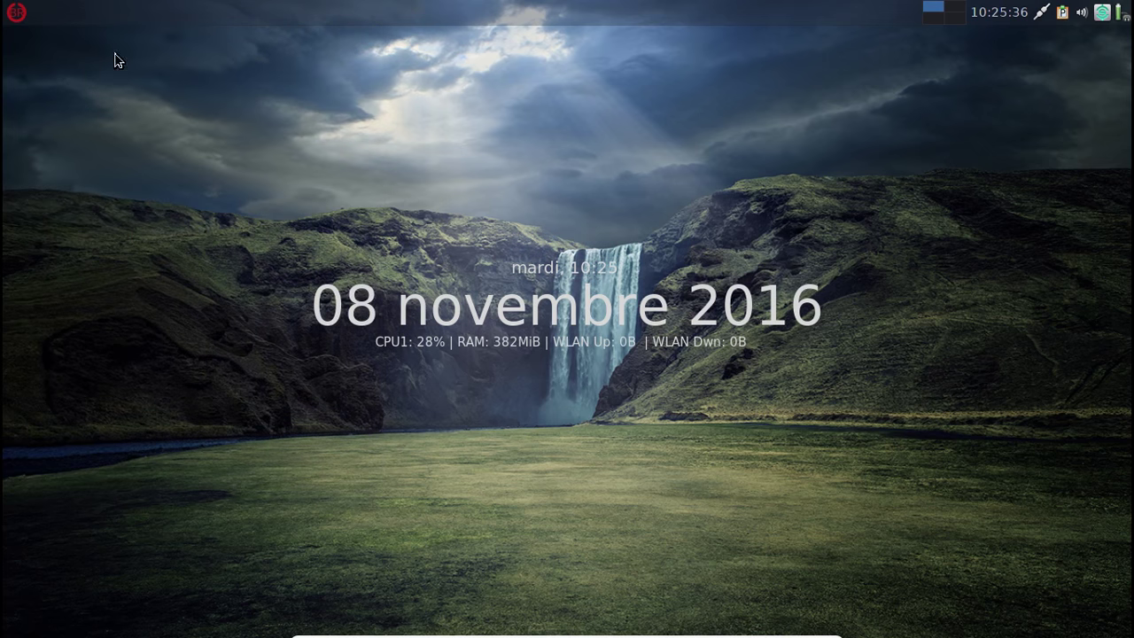
Find and launch Ajouter/supprimer des logiciels by searching for "ajou", and list the packages in the revenge_repo repository
left_click(19, 14)
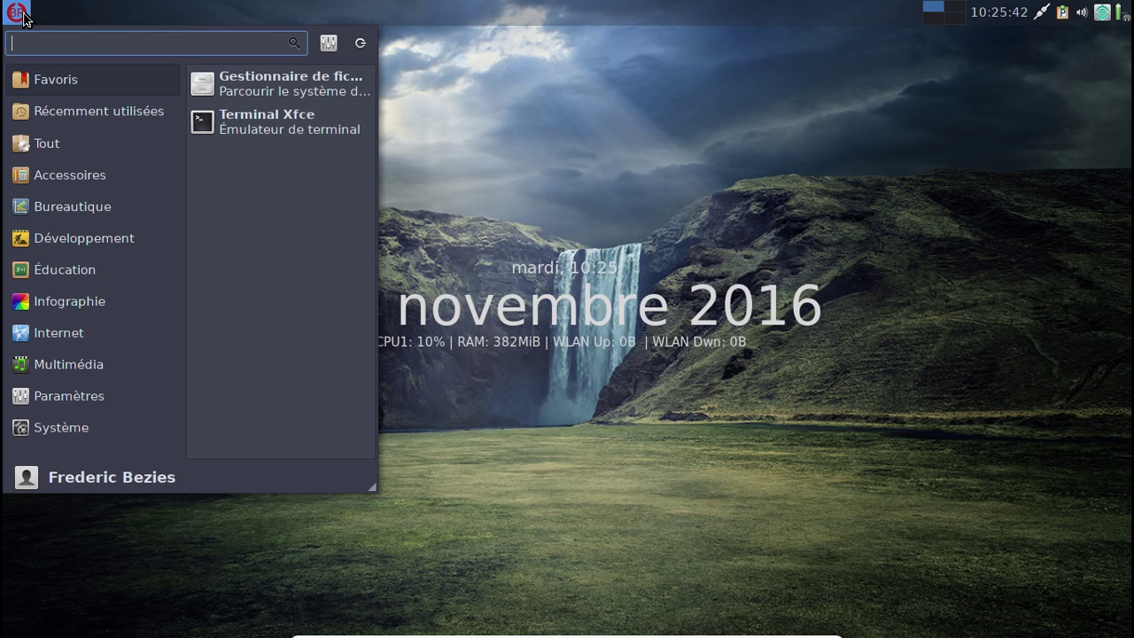
type("ajou")
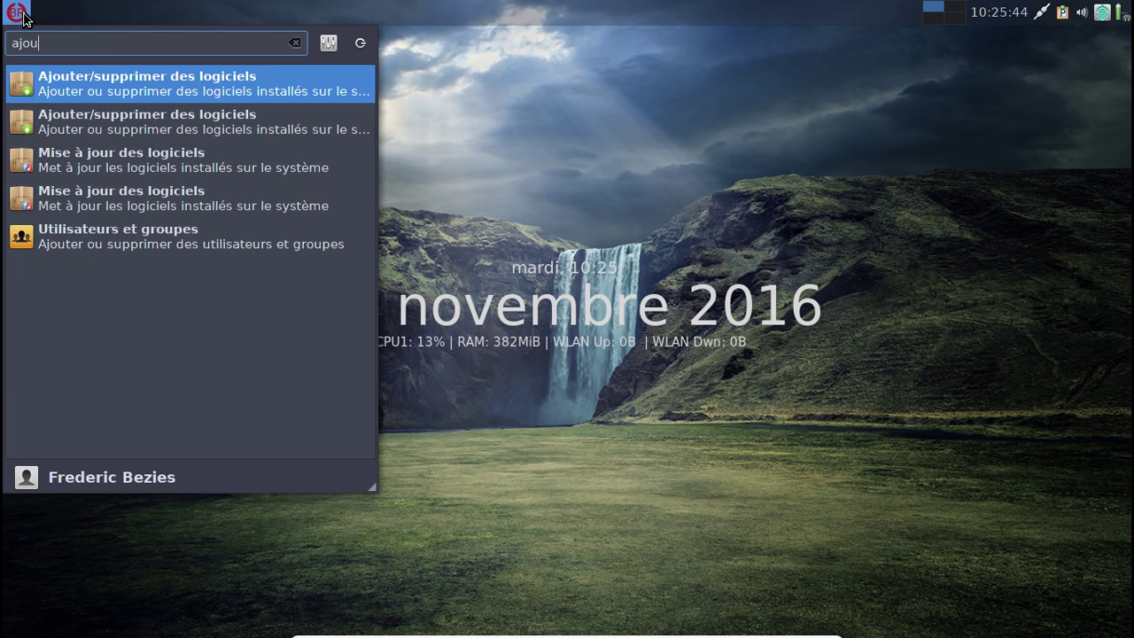
left_click(130, 91)
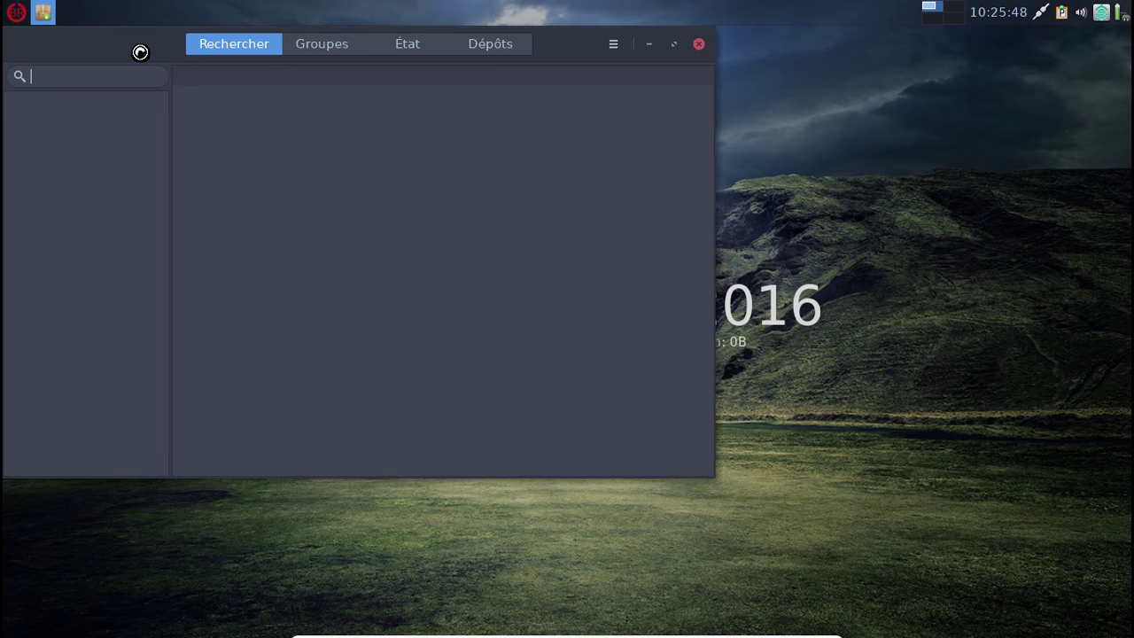
left_click_drag(129, 50, 426, 121)
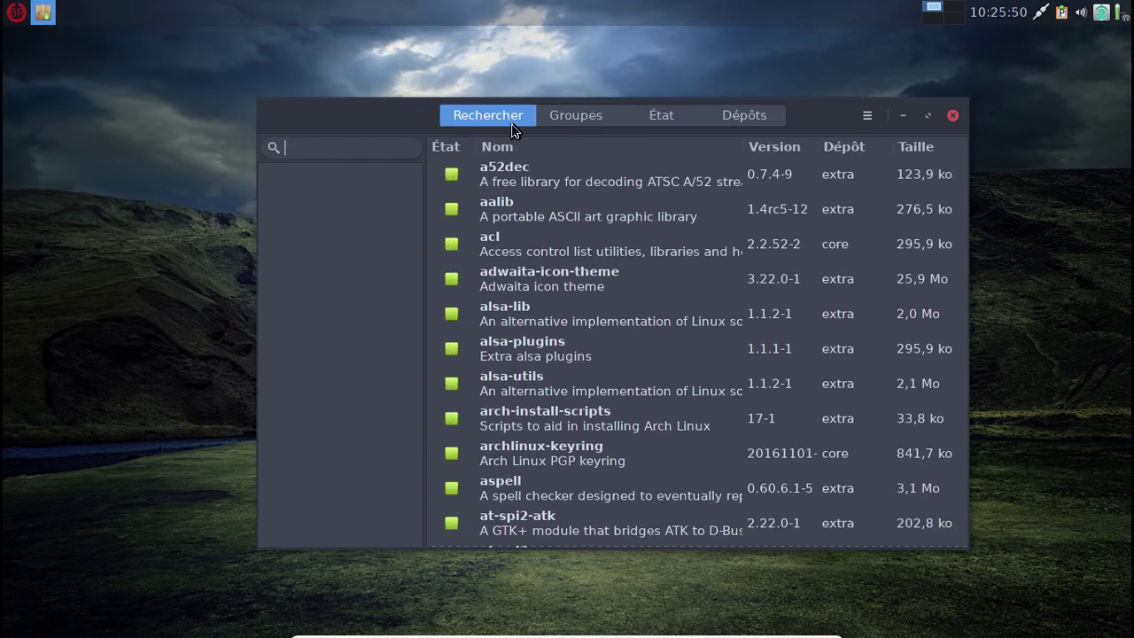
left_click(742, 118)
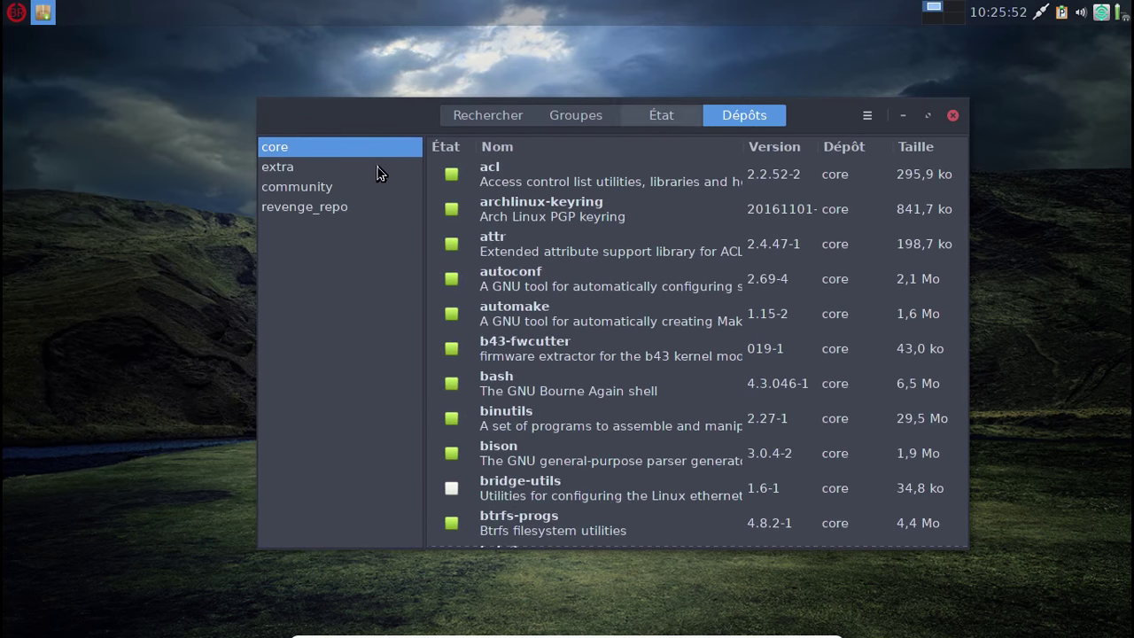
left_click(344, 206)
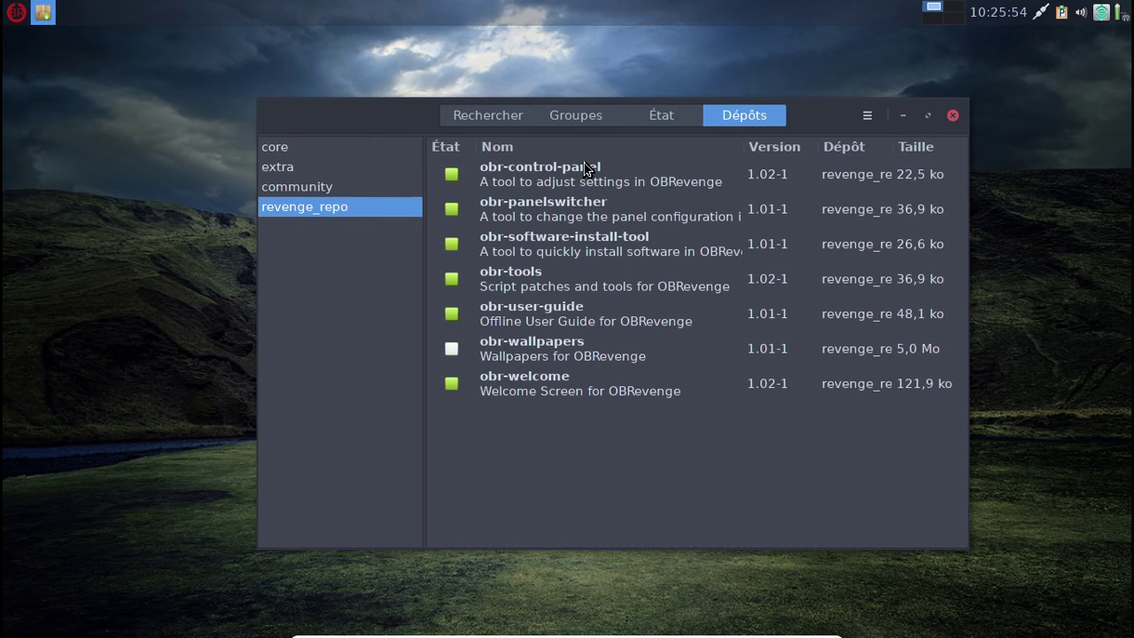